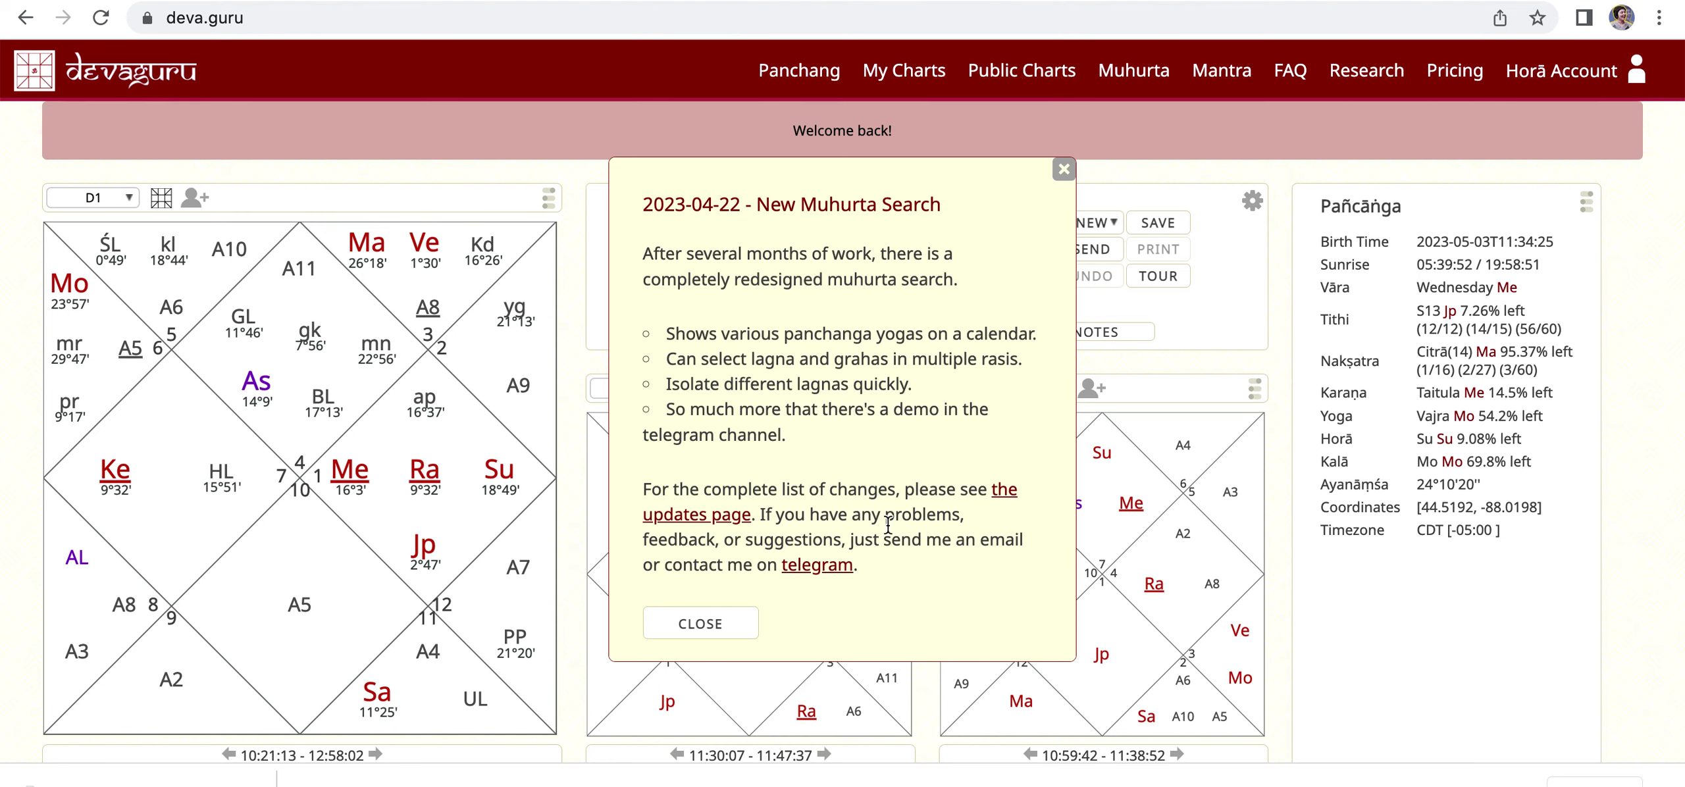
# - Dismiss the announcement, view the Muhurta search page, and return to the home chart page without the announcement
pyautogui.click(1063, 173)
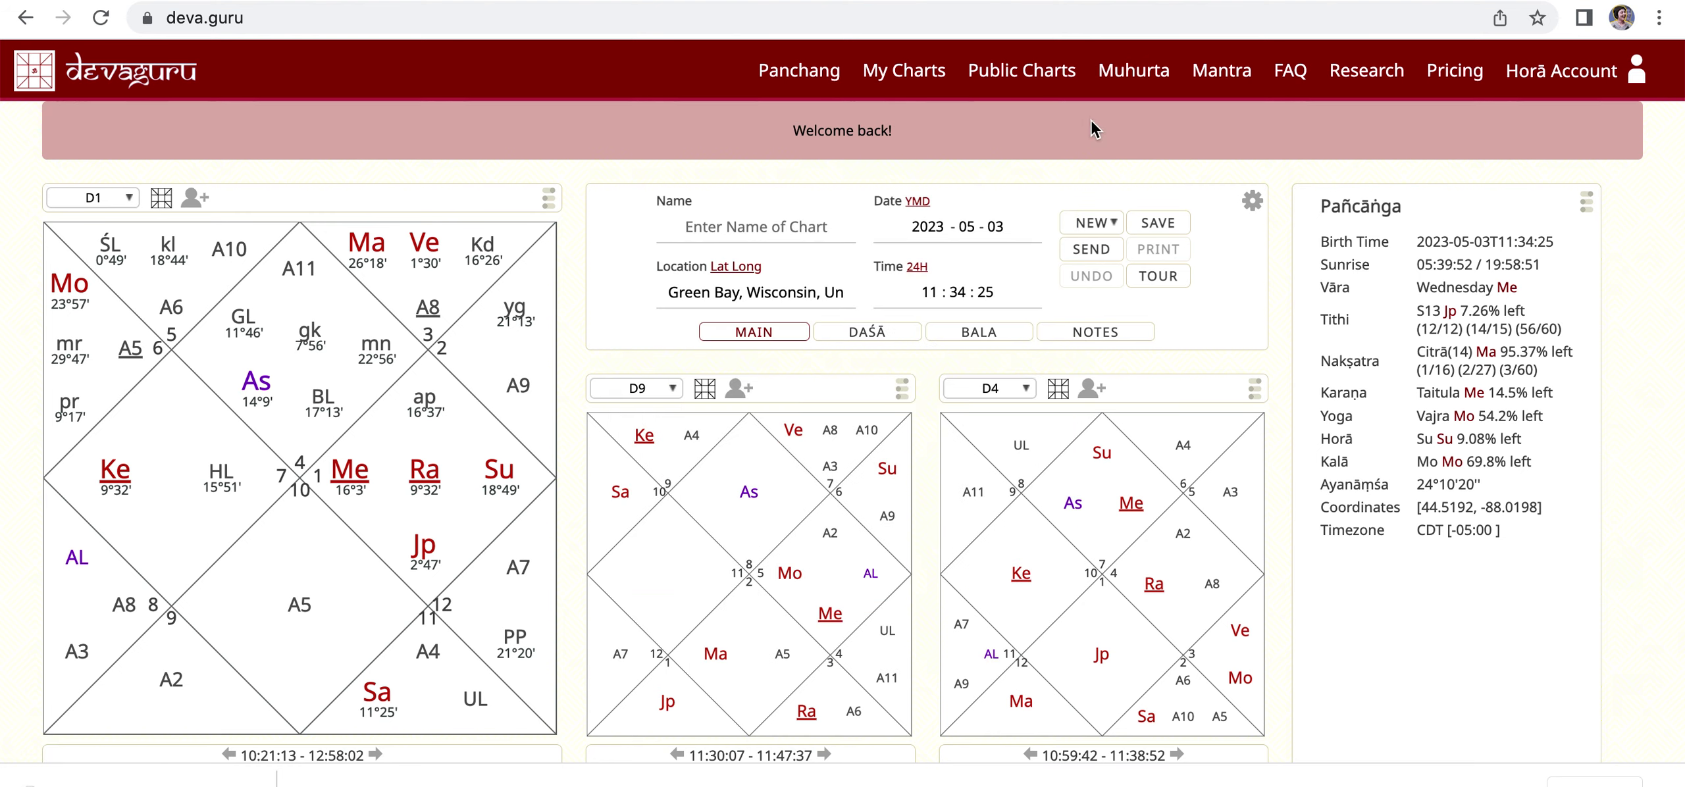
pyautogui.click(1138, 87)
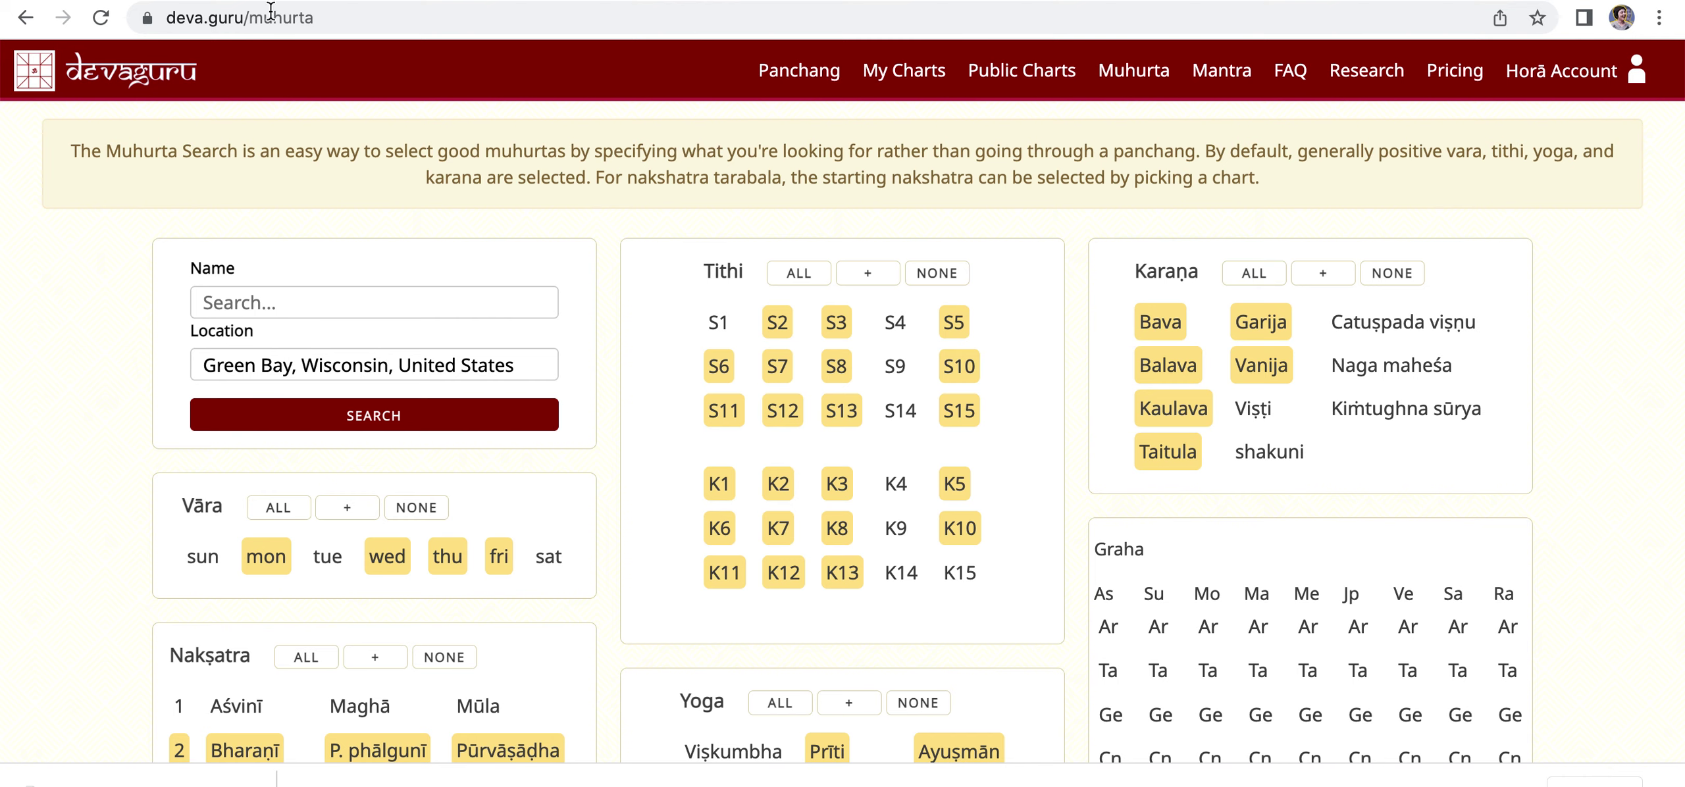
pyautogui.click(127, 83)
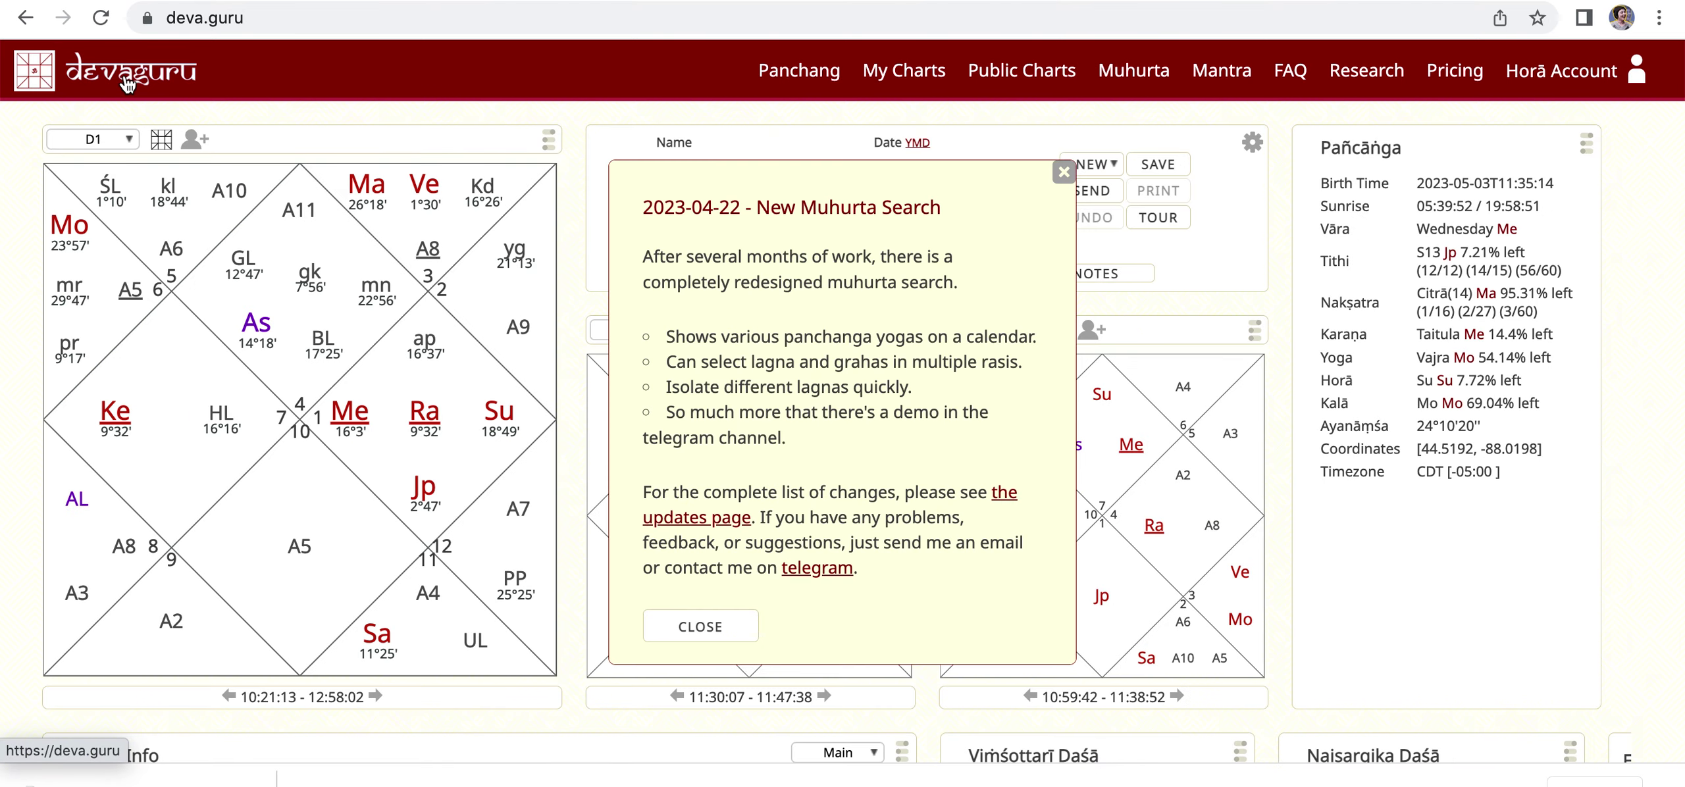
pyautogui.click(1064, 175)
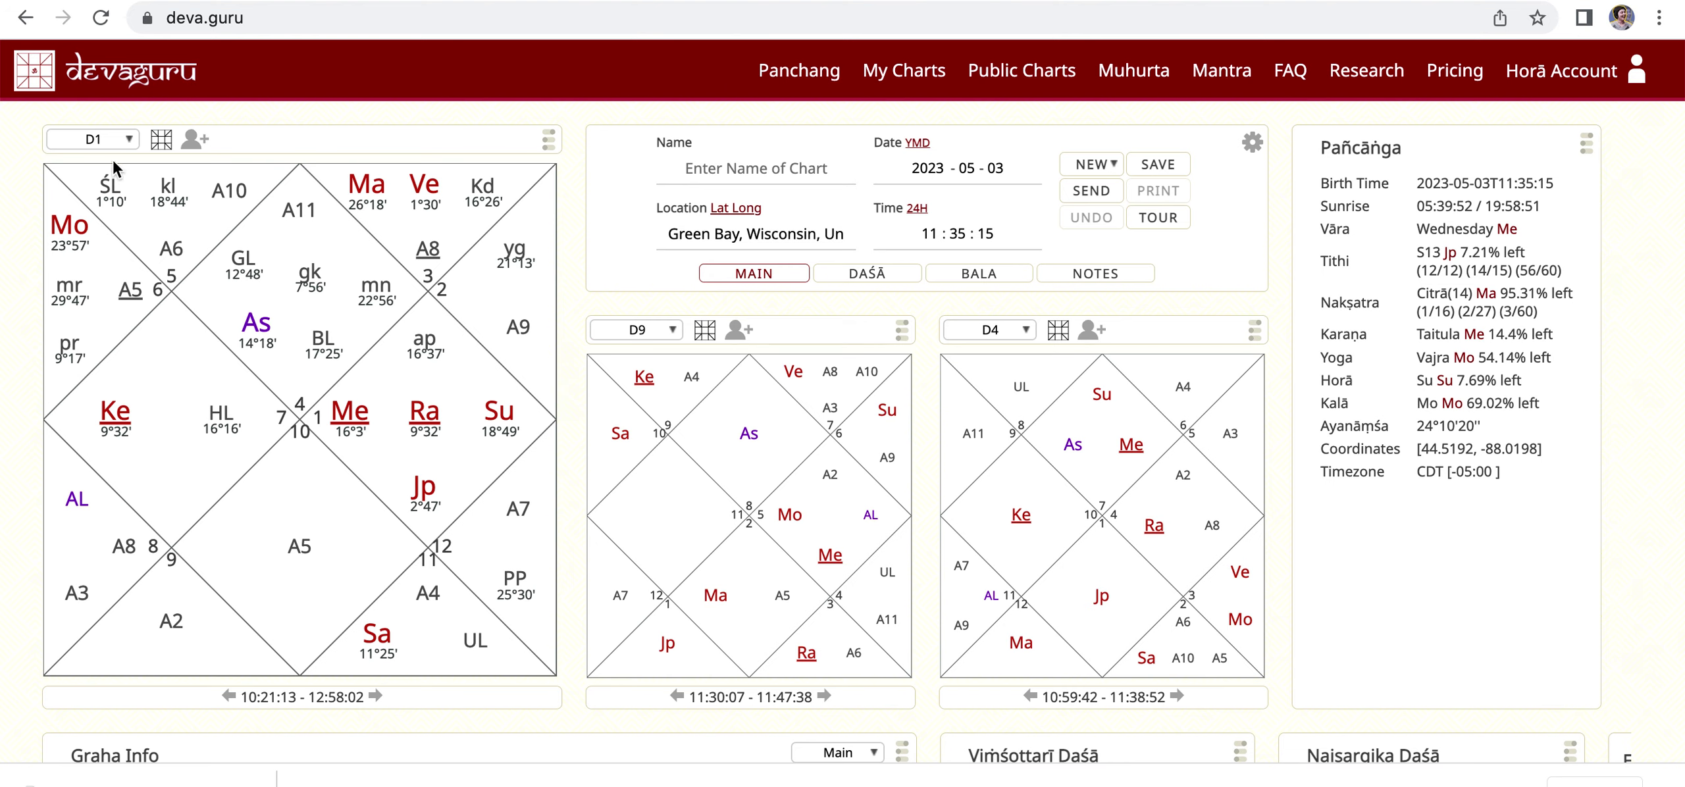
# - Review the main D1 chart's divisional chart options and overlay the current transits on that chart
pyautogui.click(132, 139)
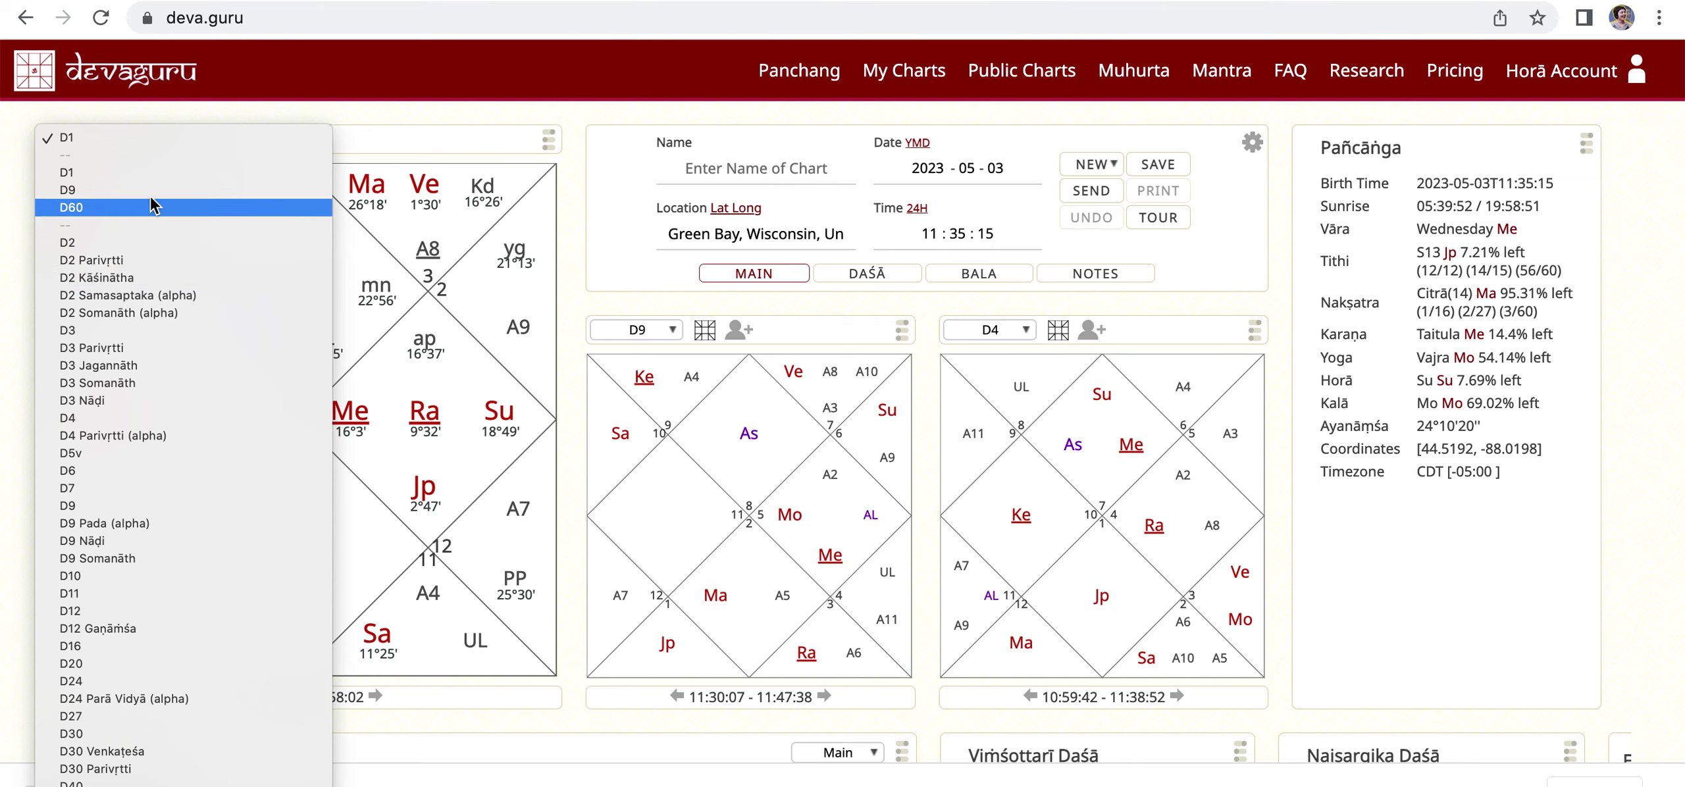
pyautogui.click(130, 137)
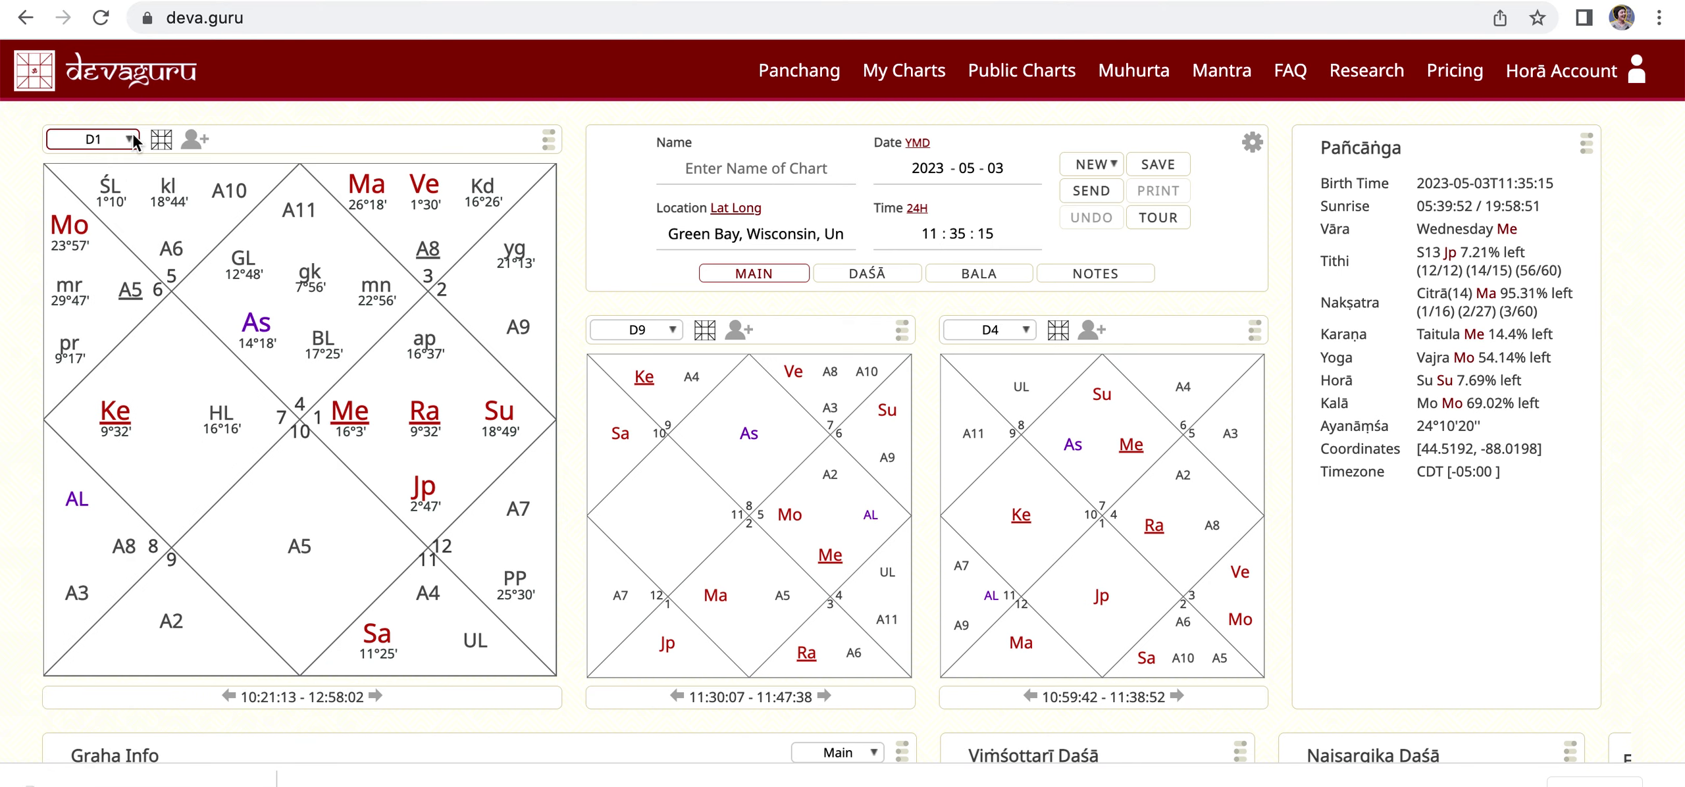
pyautogui.click(195, 140)
pyautogui.click(421, 227)
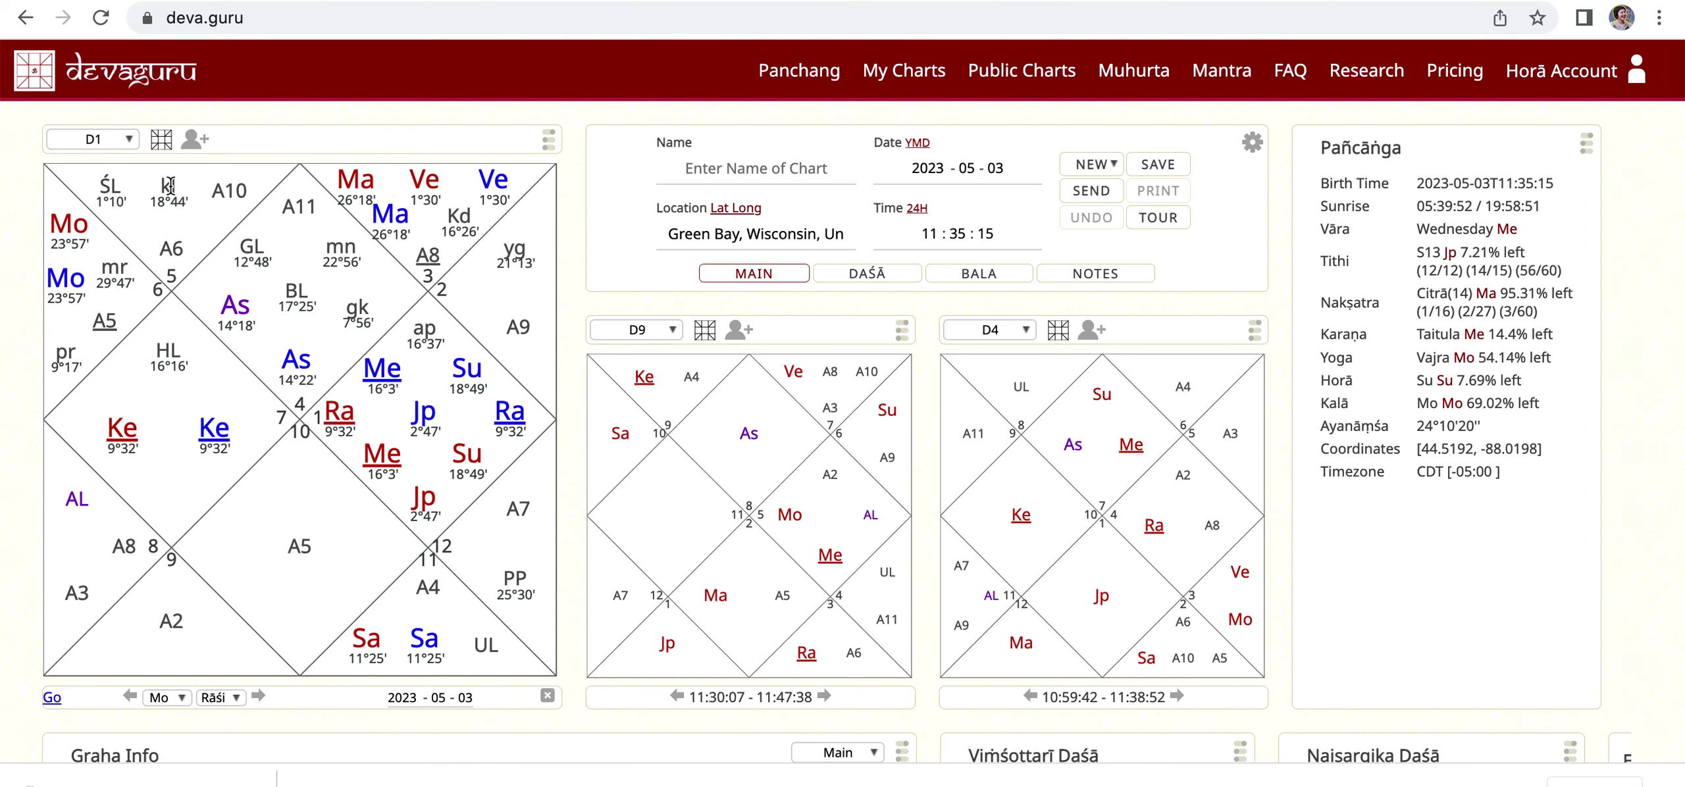
# - Cycle the D1 chart through all its display styles back to the diamond-shaped layout
pyautogui.click(161, 140)
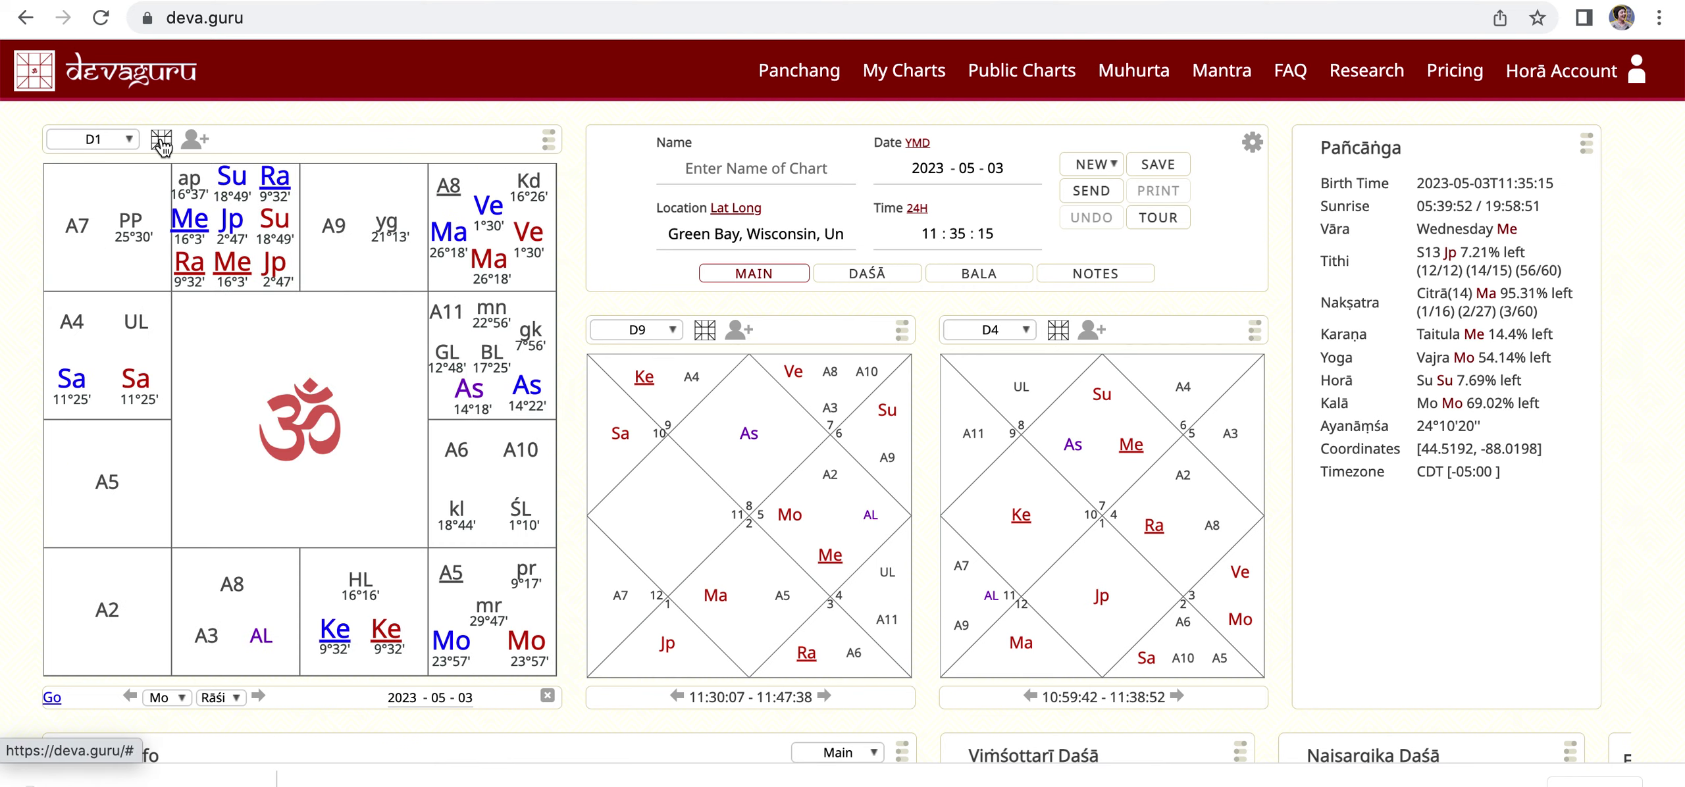
pyautogui.click(161, 139)
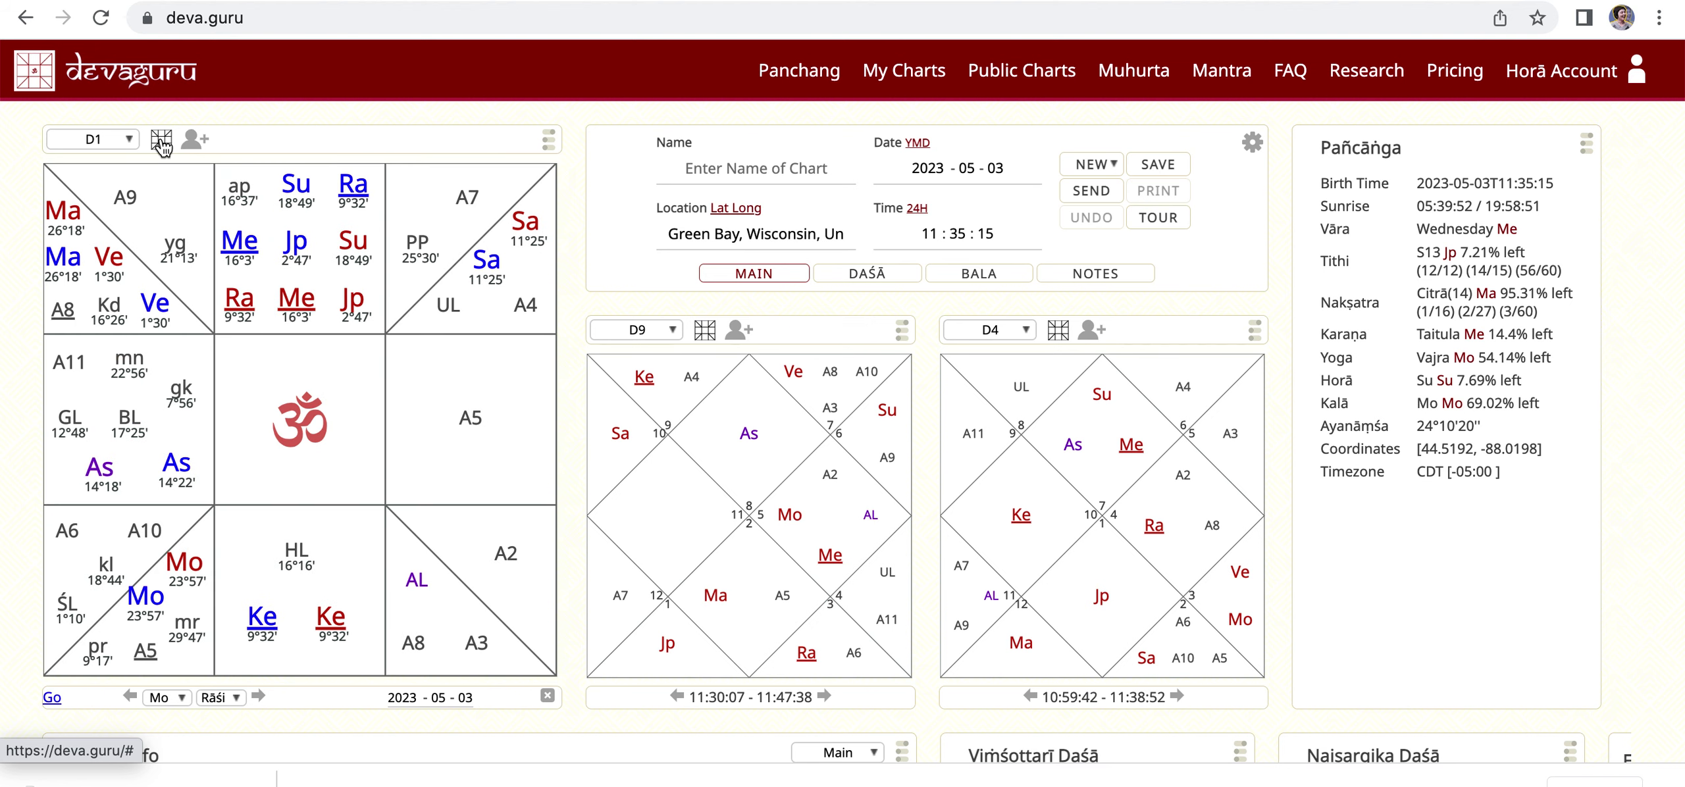
pyautogui.click(161, 140)
pyautogui.click(161, 141)
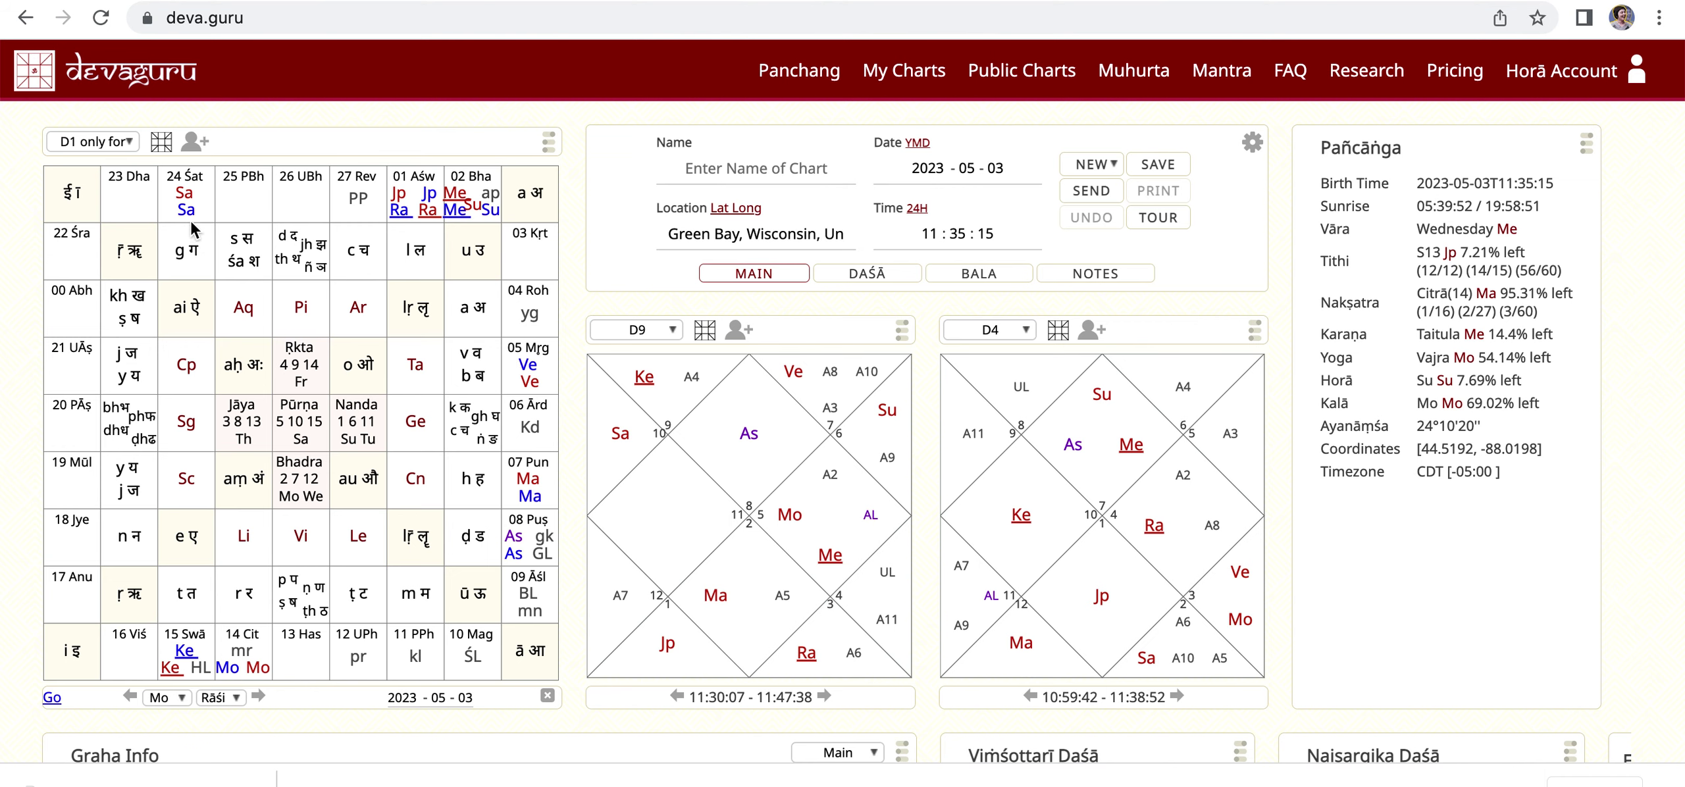
pyautogui.click(162, 141)
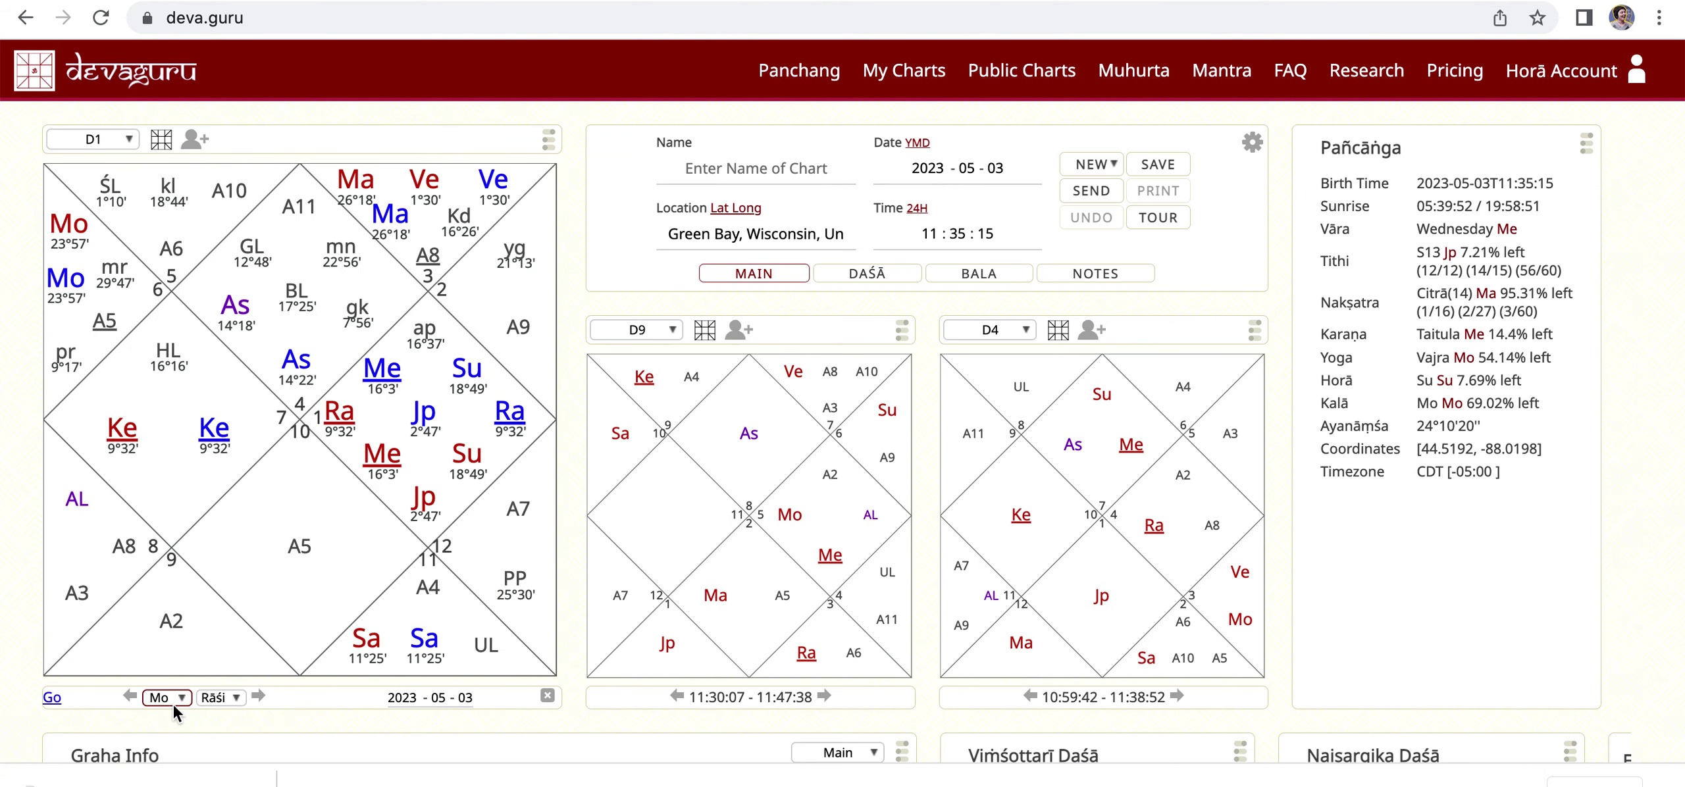
# - Set the D1 transit stepping to Su by Rāśi and advance two Sun sign changes to 2023-06-15
pyautogui.scroll(-3, 175, 712)
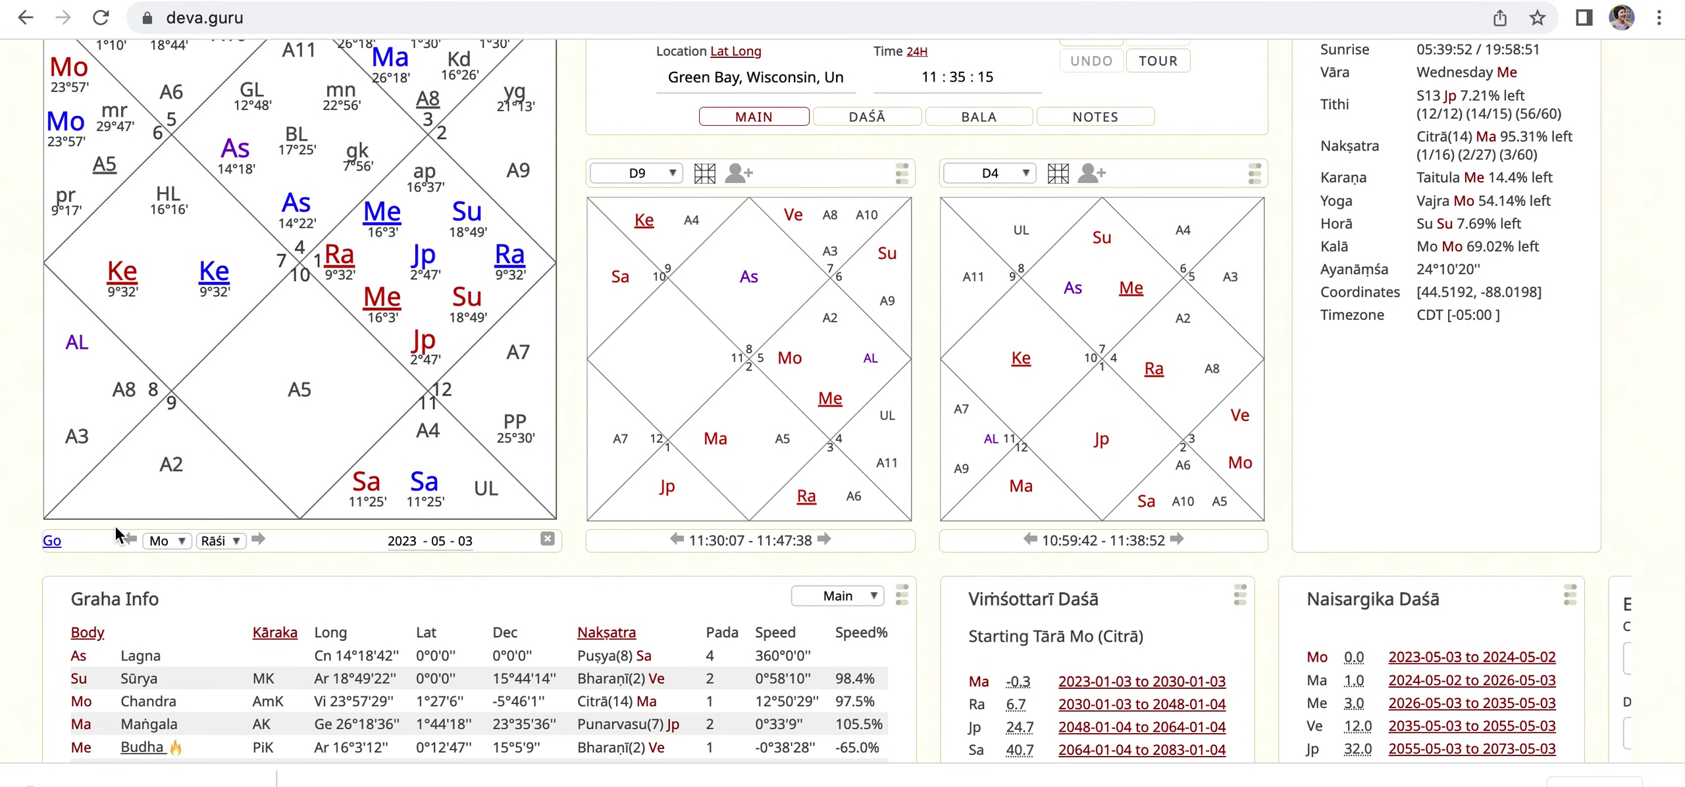
pyautogui.click(179, 542)
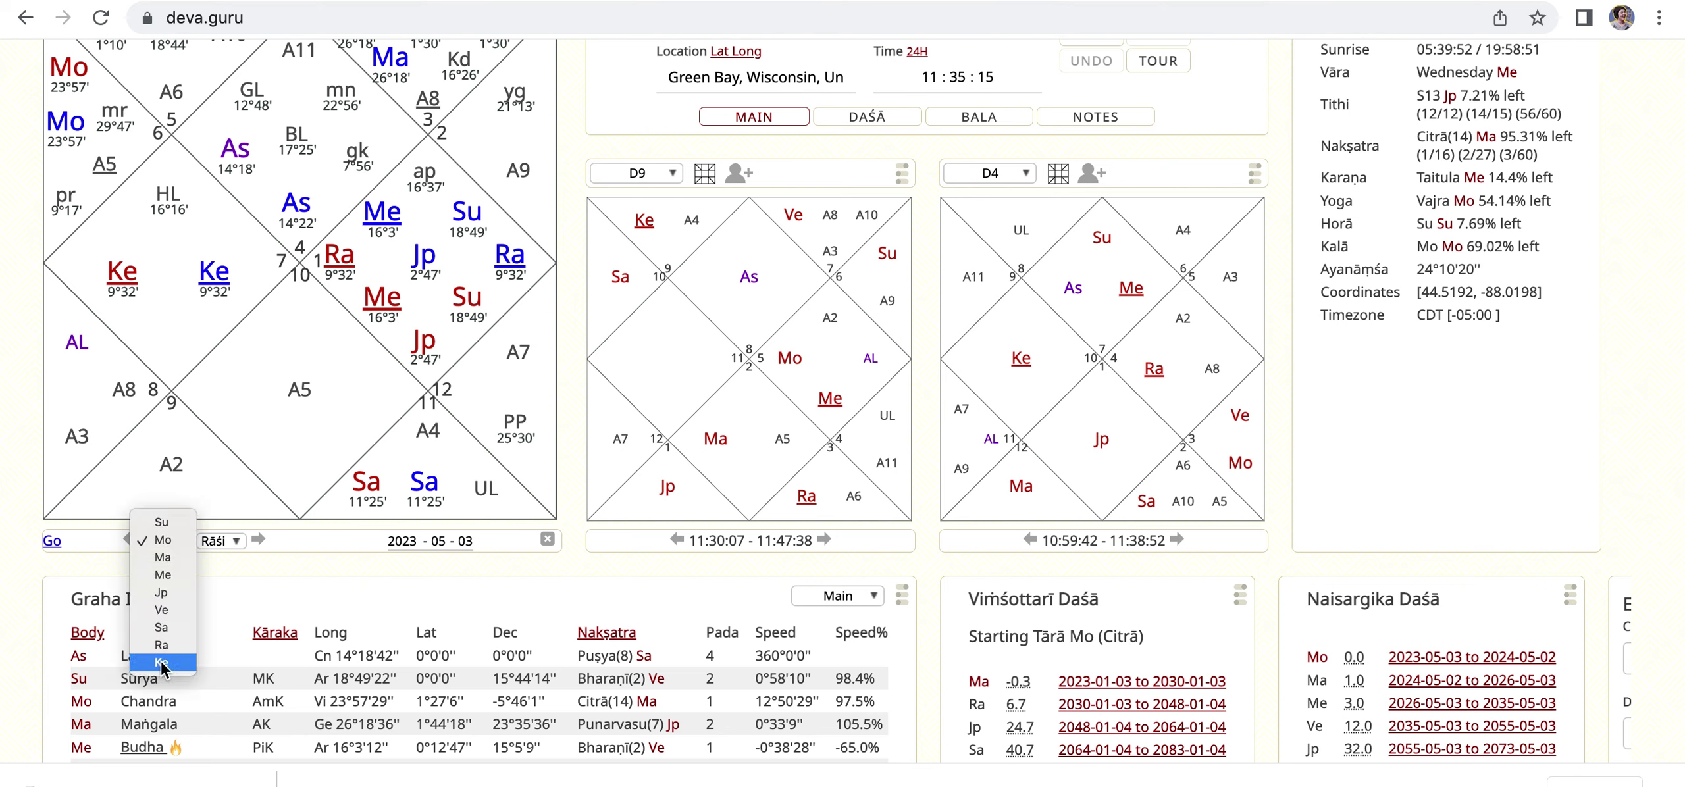
pyautogui.click(169, 524)
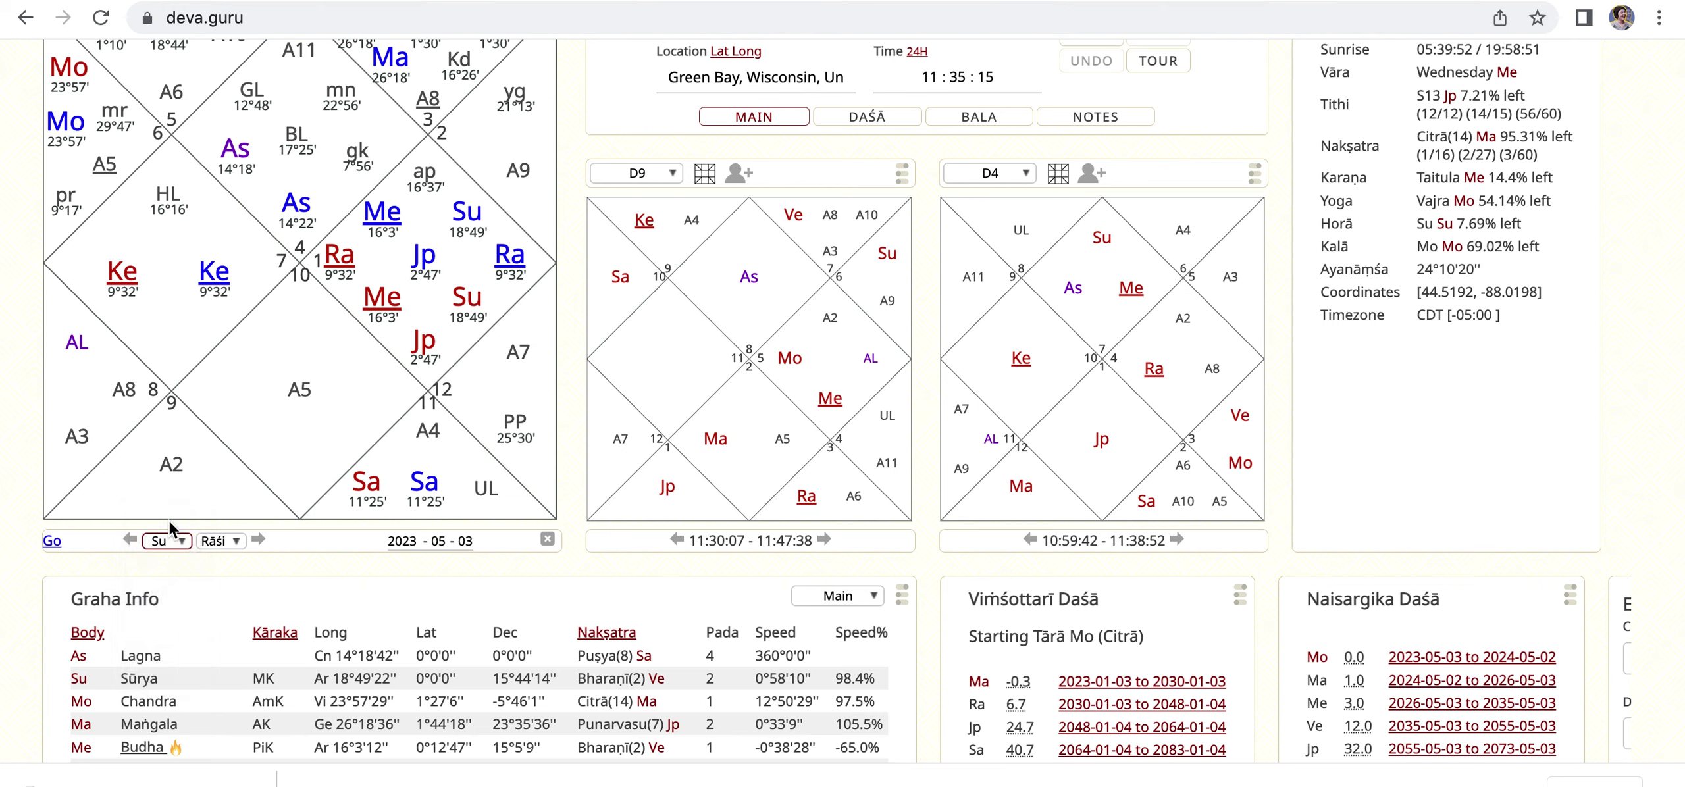
pyautogui.click(236, 542)
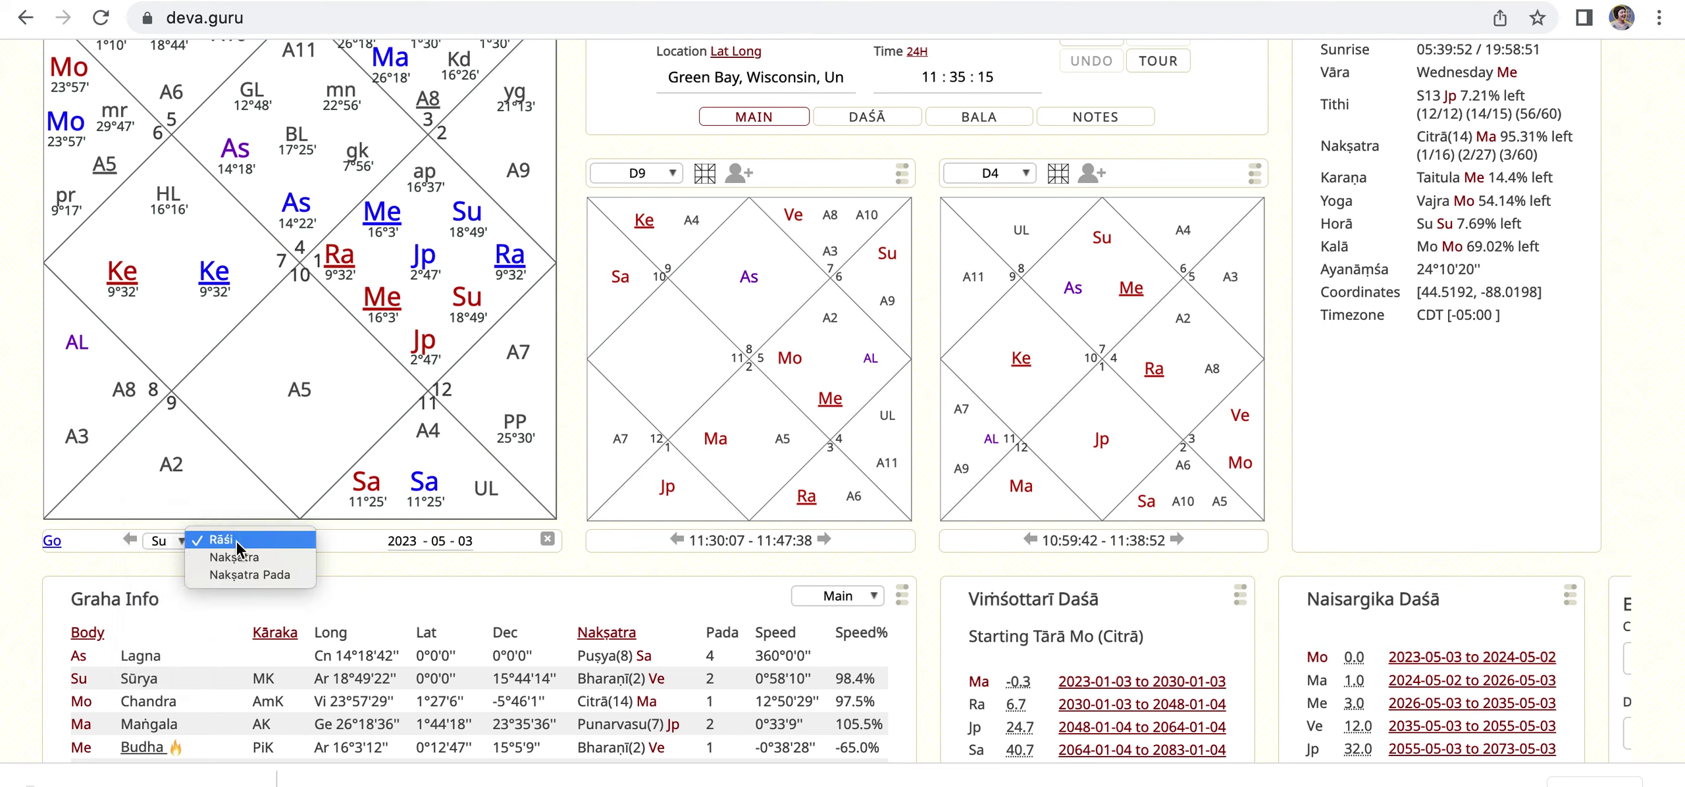
pyautogui.click(237, 541)
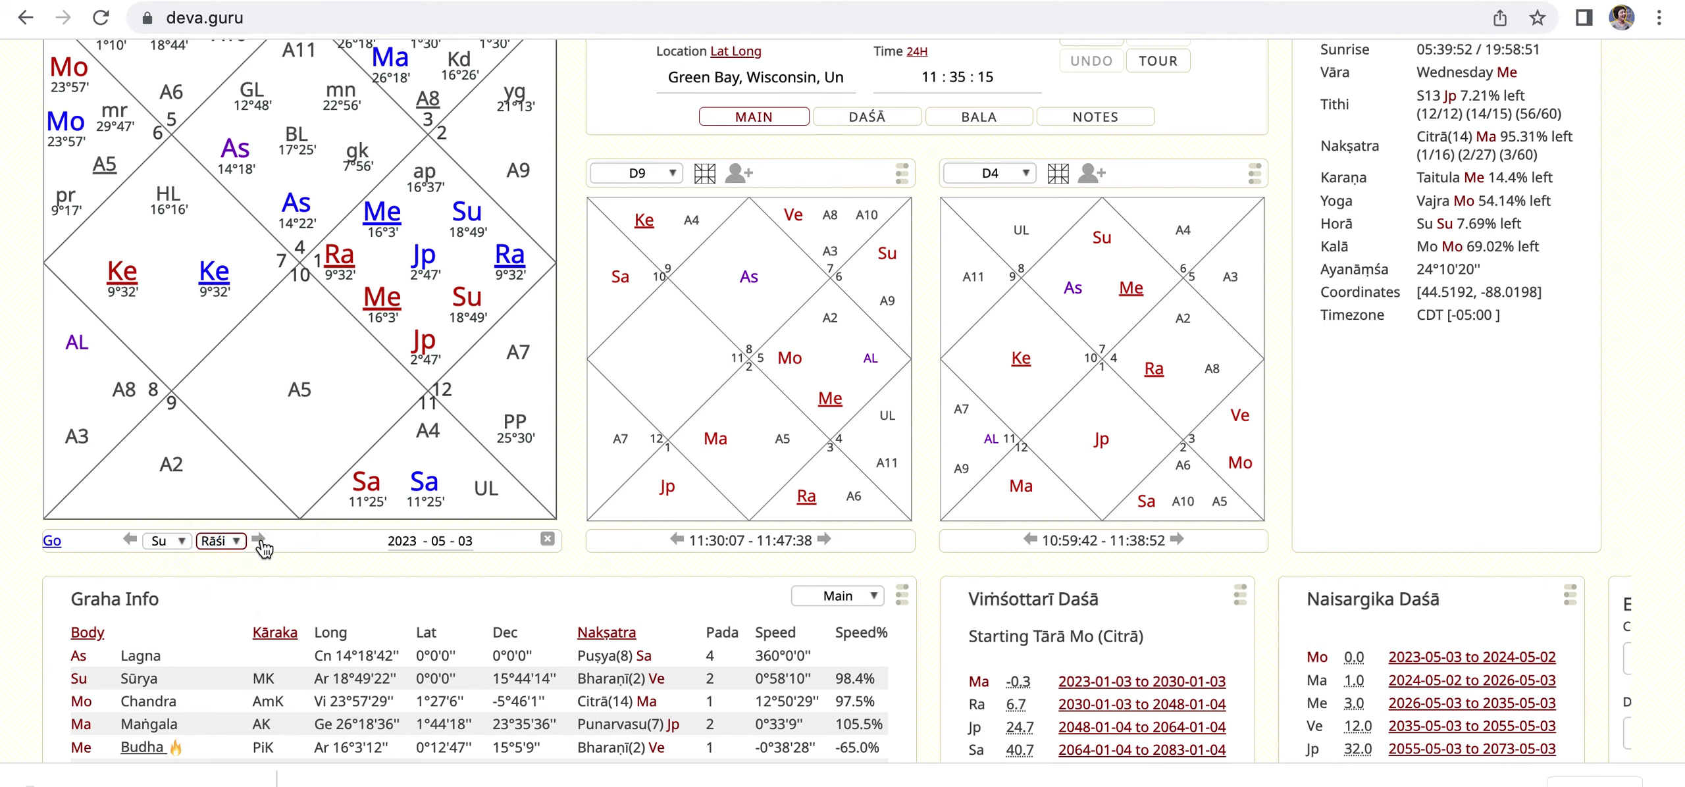
pyautogui.click(259, 540)
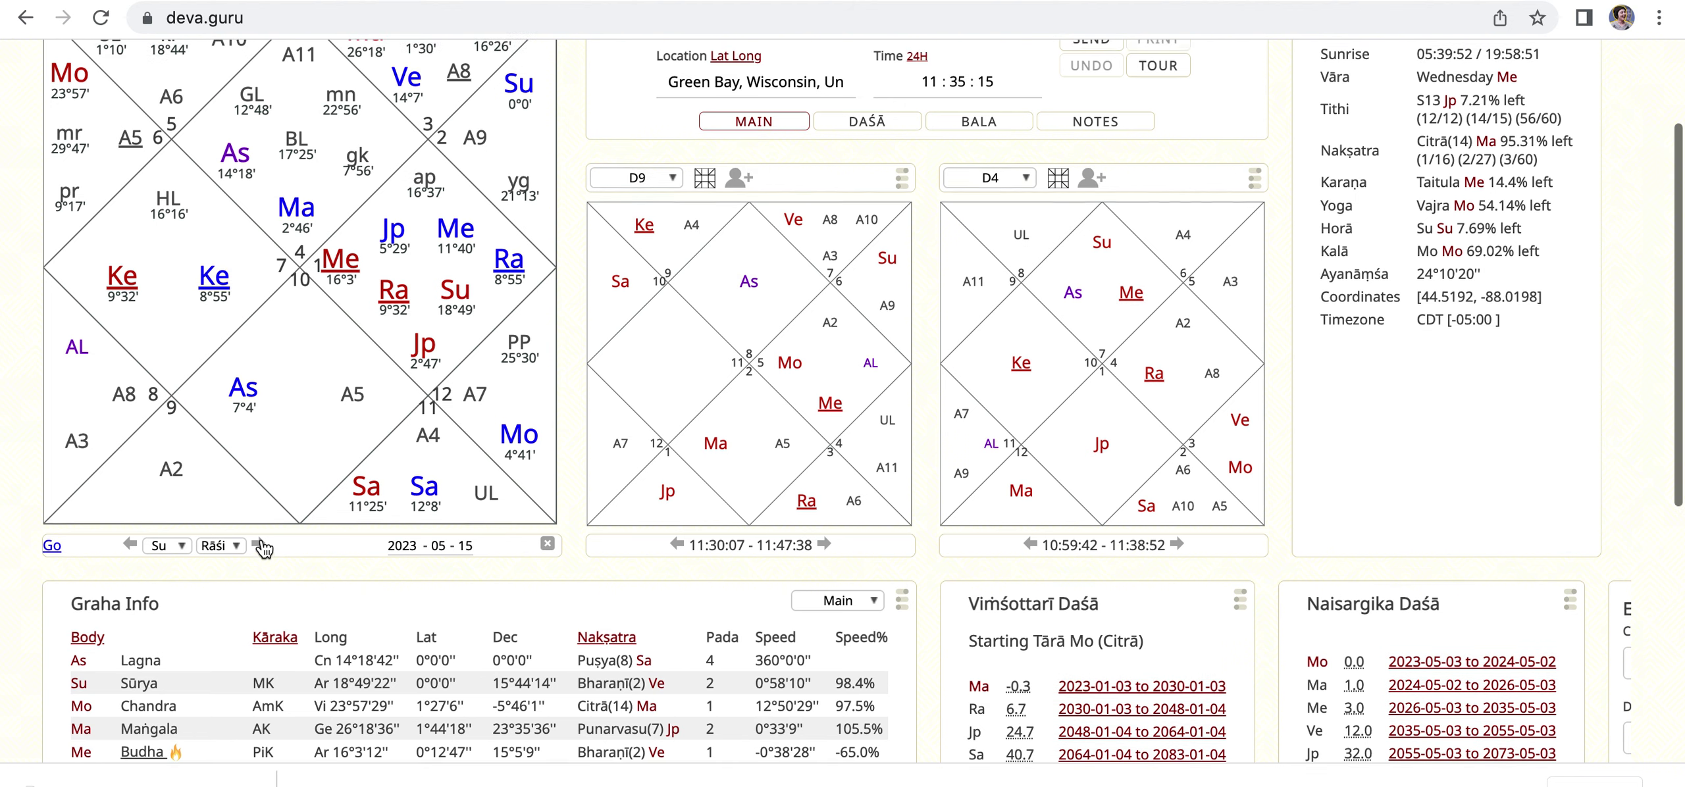
pyautogui.scroll(1, 263, 548)
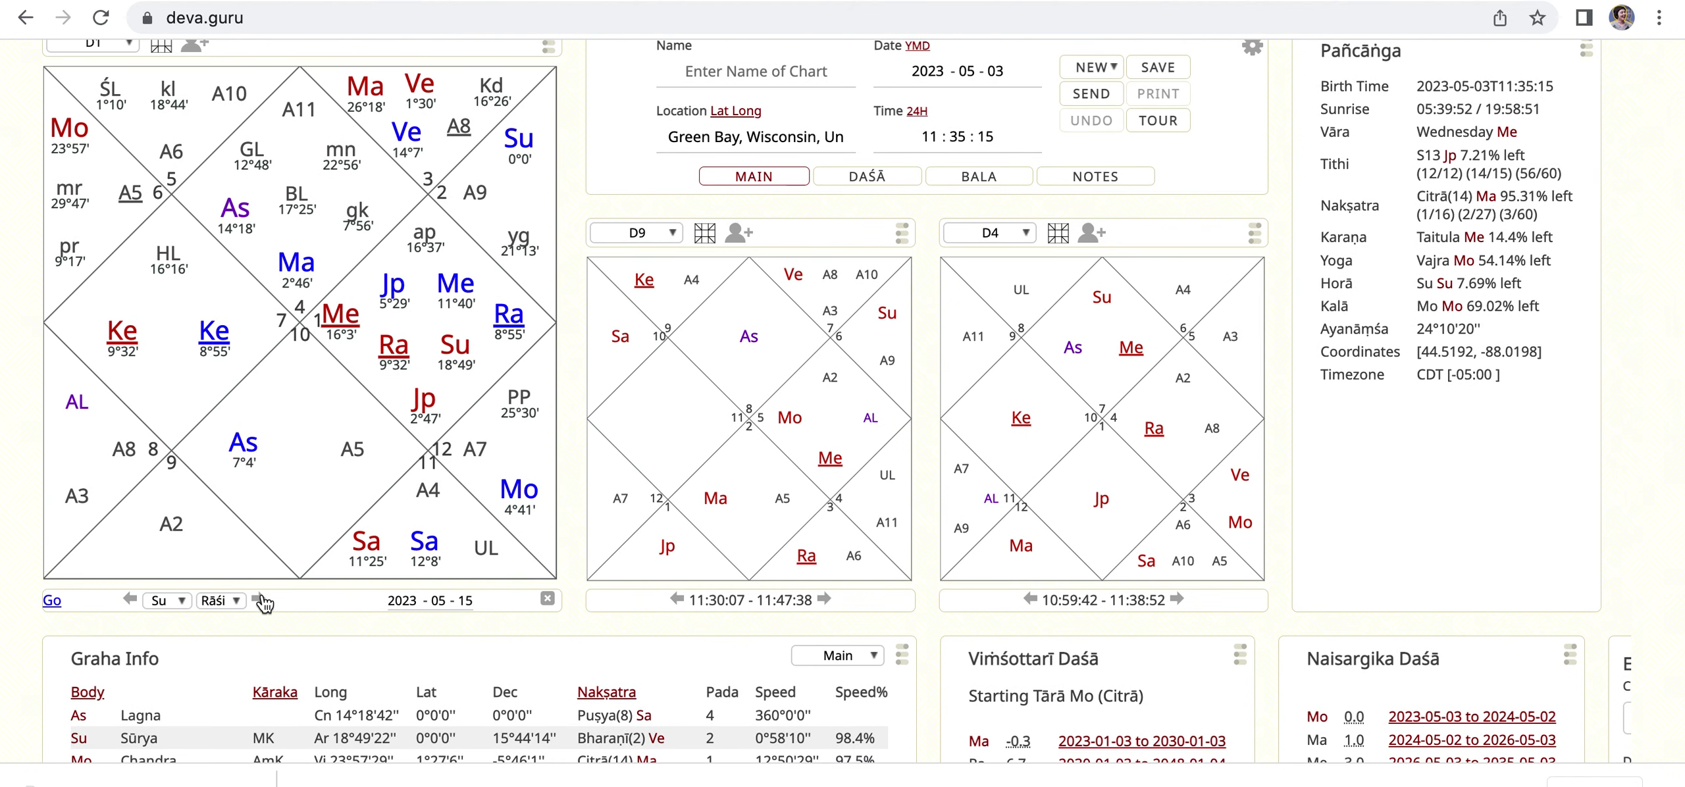
pyautogui.click(259, 601)
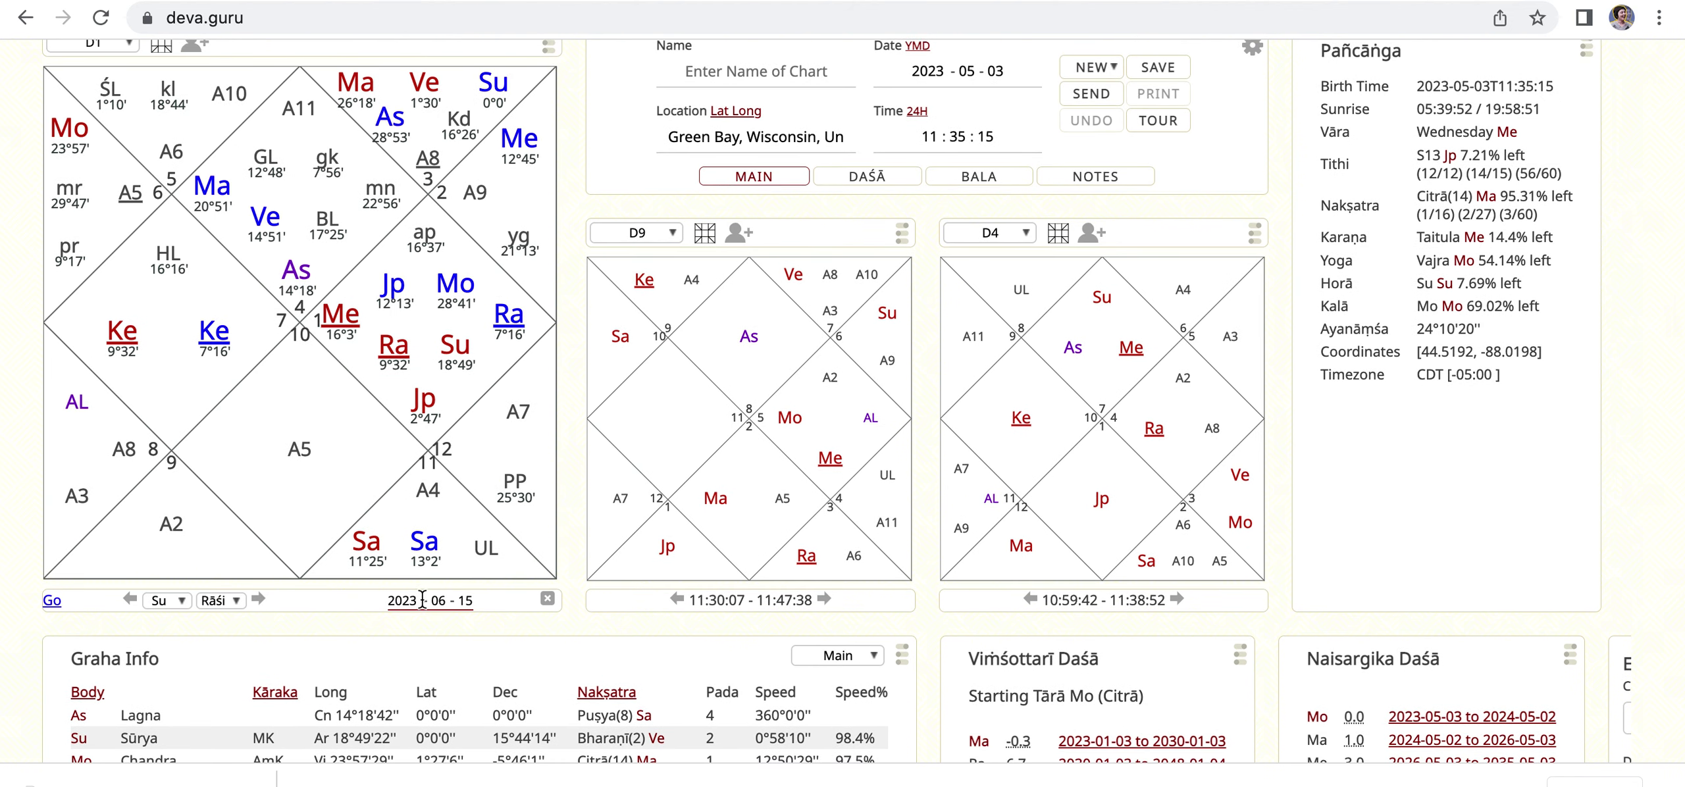
# - Set the D1 chart's transit date to 2023-06-10
pyautogui.click(465, 601)
pyautogui.write('1')
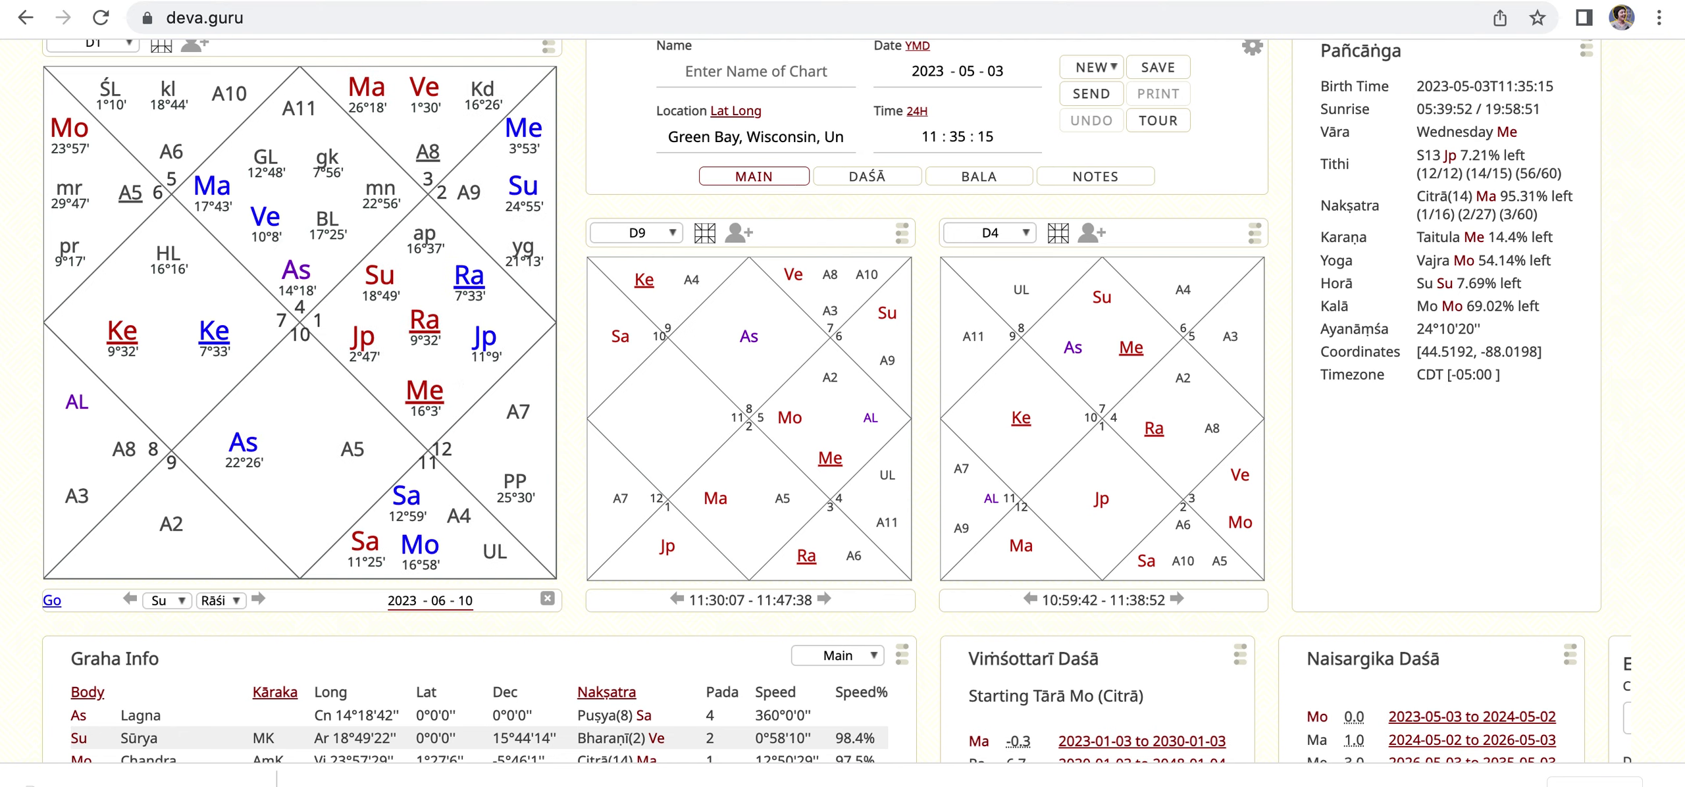
pyautogui.click(437, 624)
pyautogui.scroll(1, 437, 624)
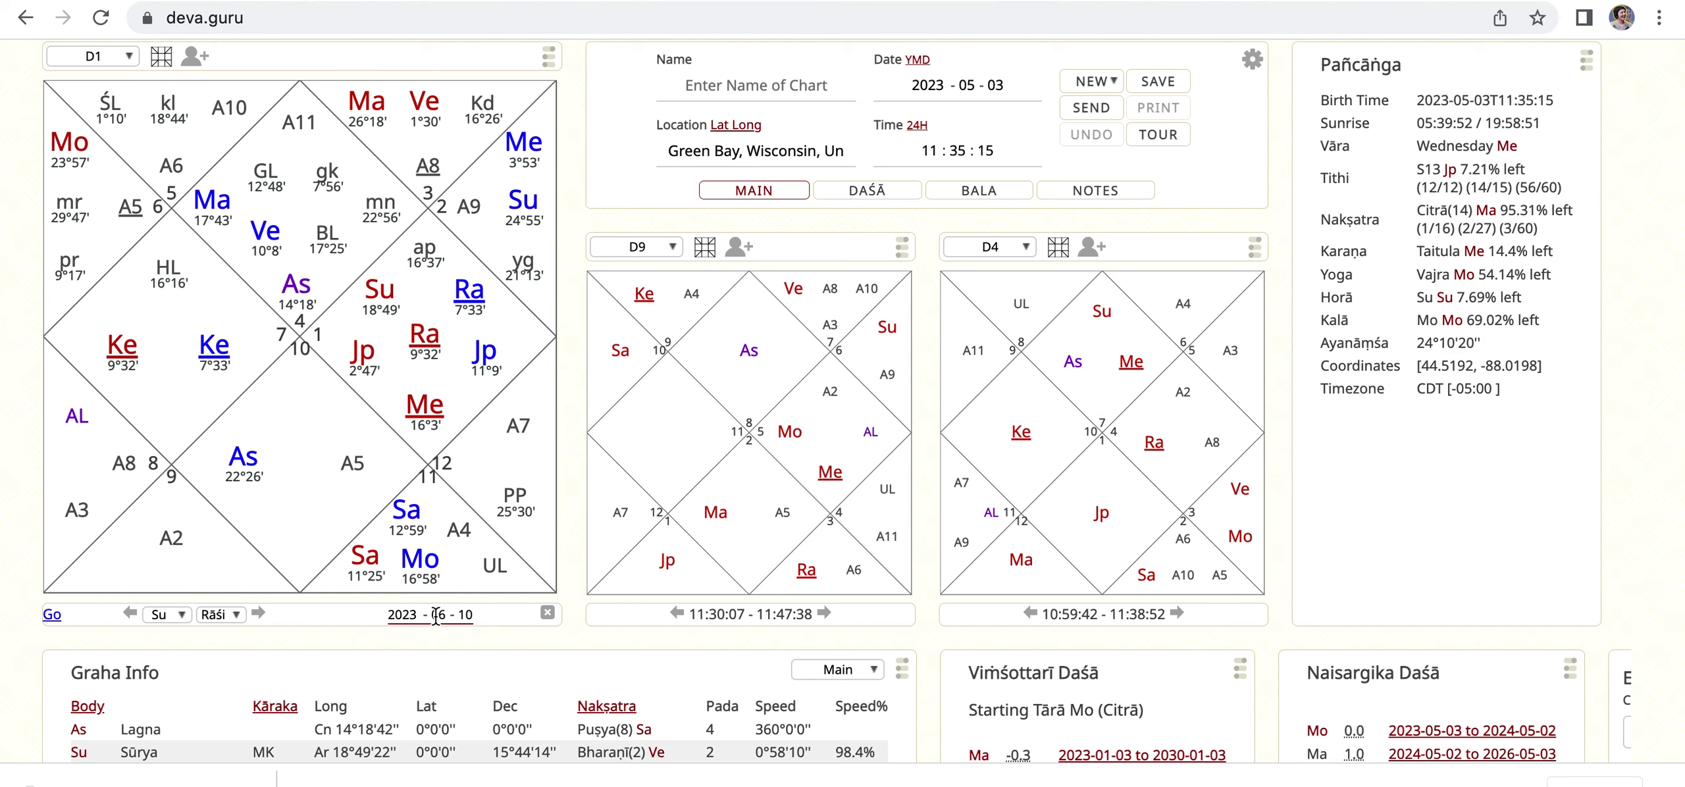
# - Keep Su as the transit graha, advance three Sun sign changes to 2023-08-17, and remove the transit overlay from D1
pyautogui.click(182, 615)
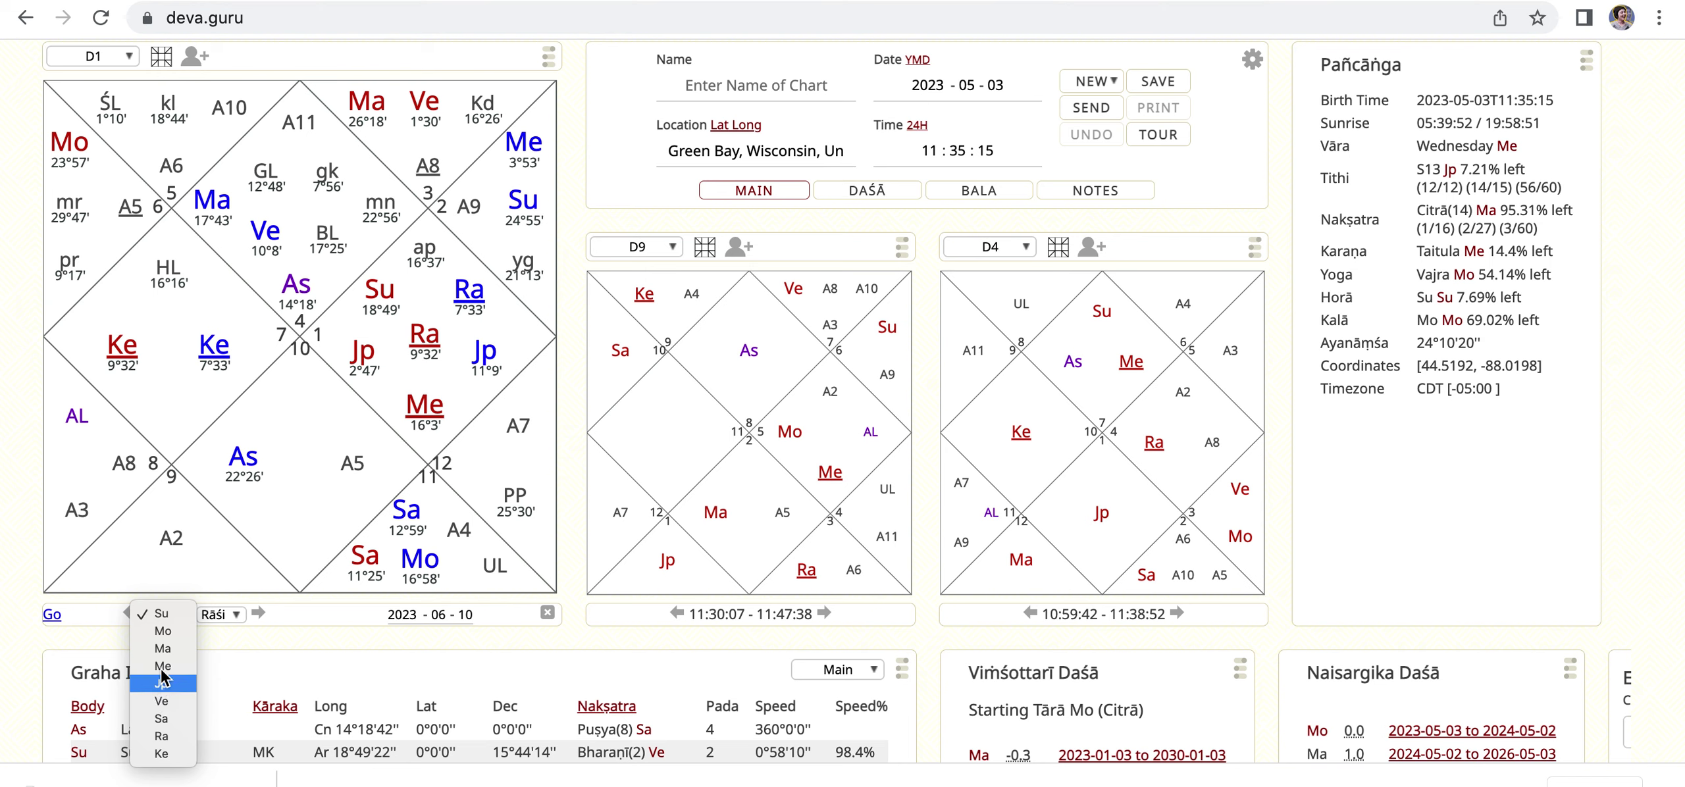
pyautogui.click(178, 617)
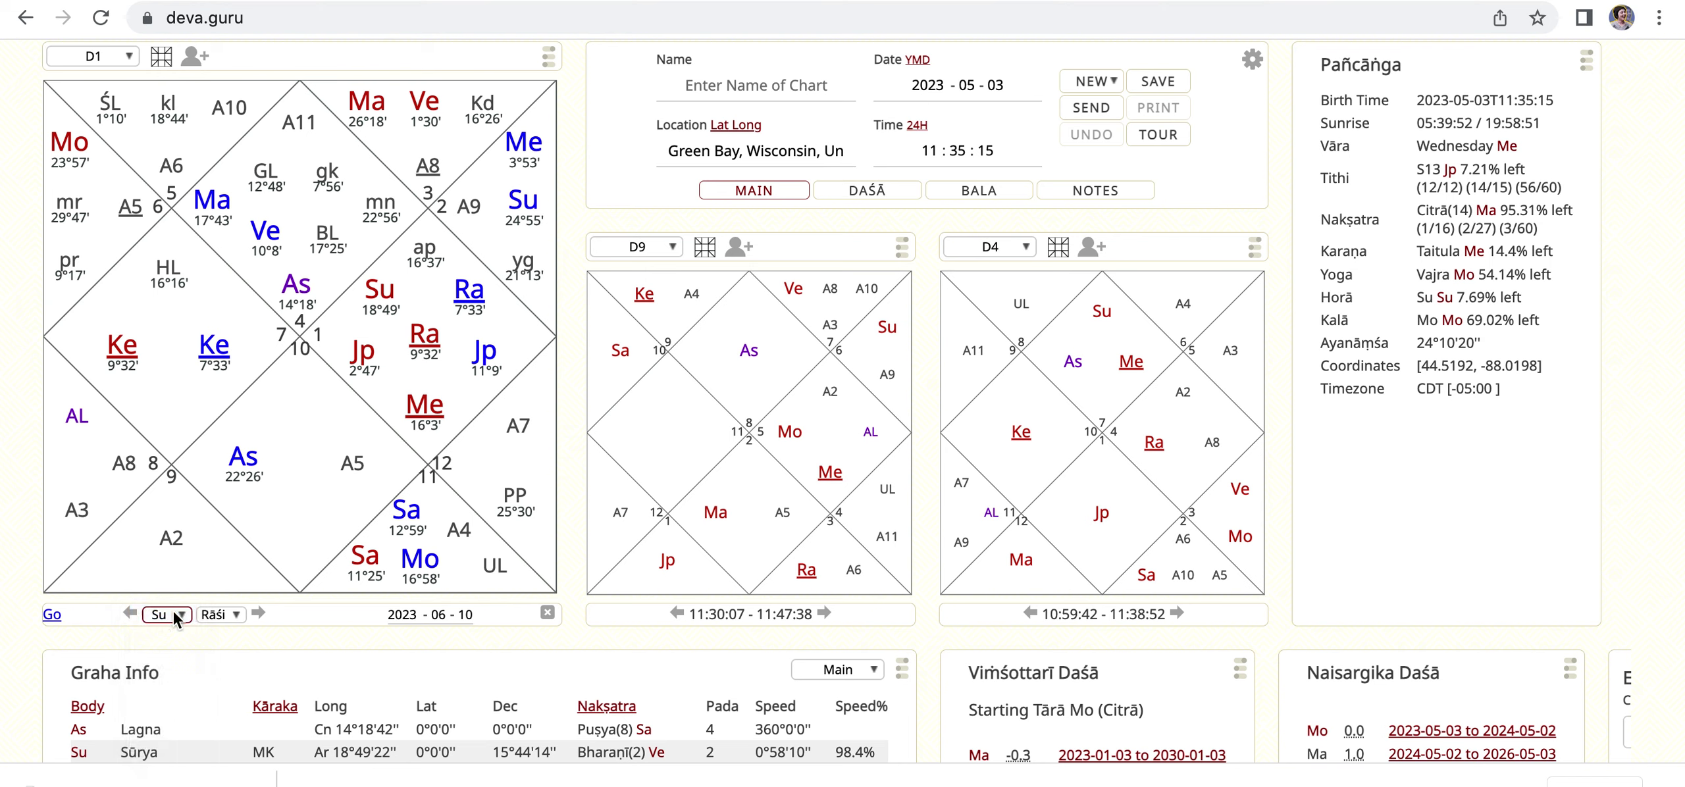
pyautogui.click(260, 615)
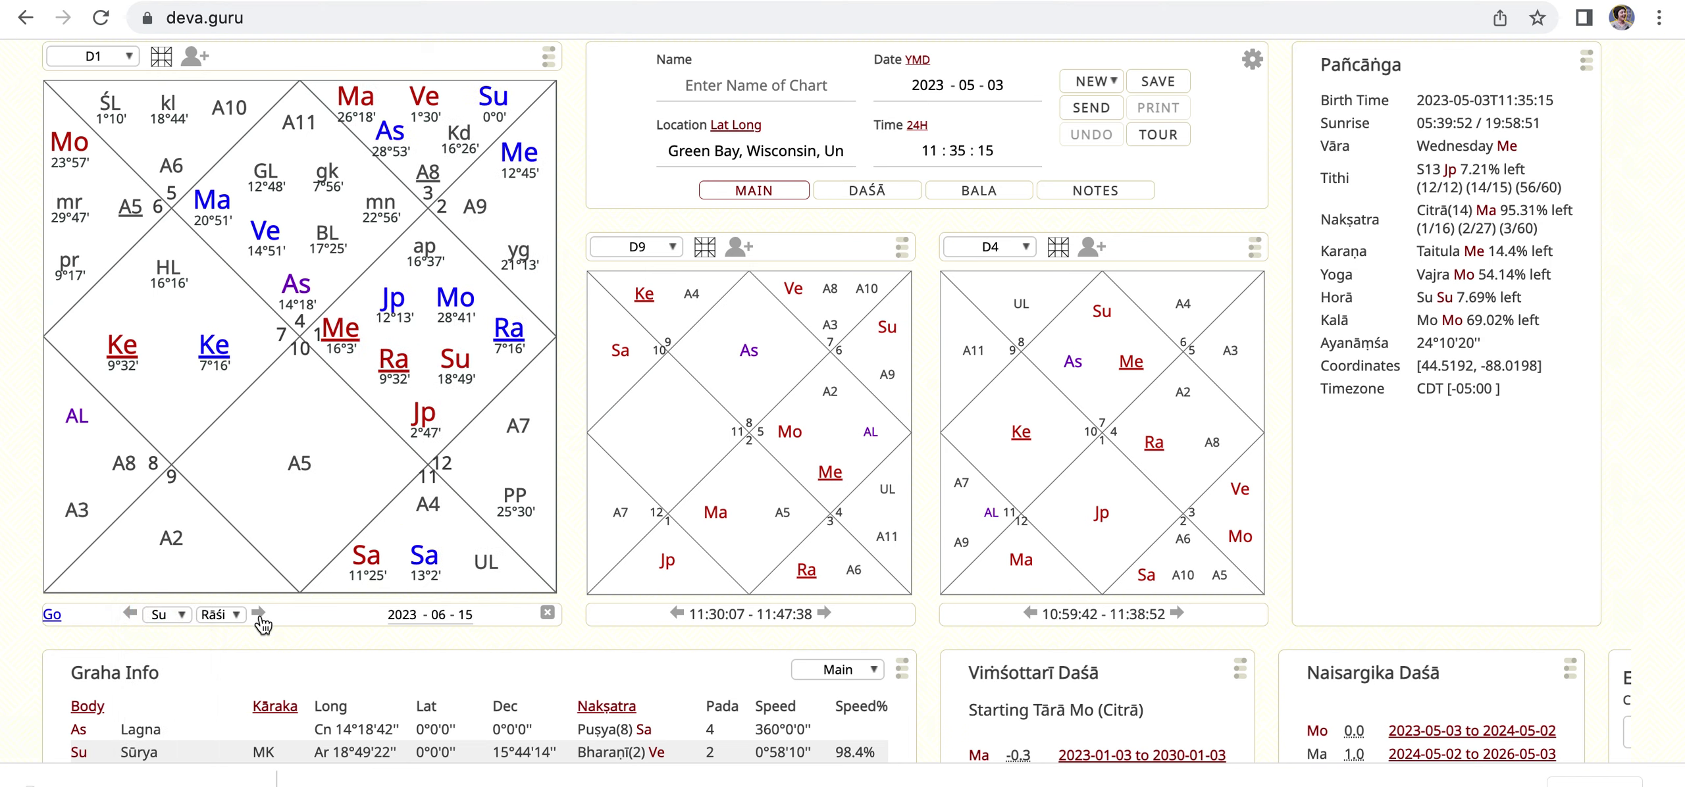
pyautogui.click(260, 615)
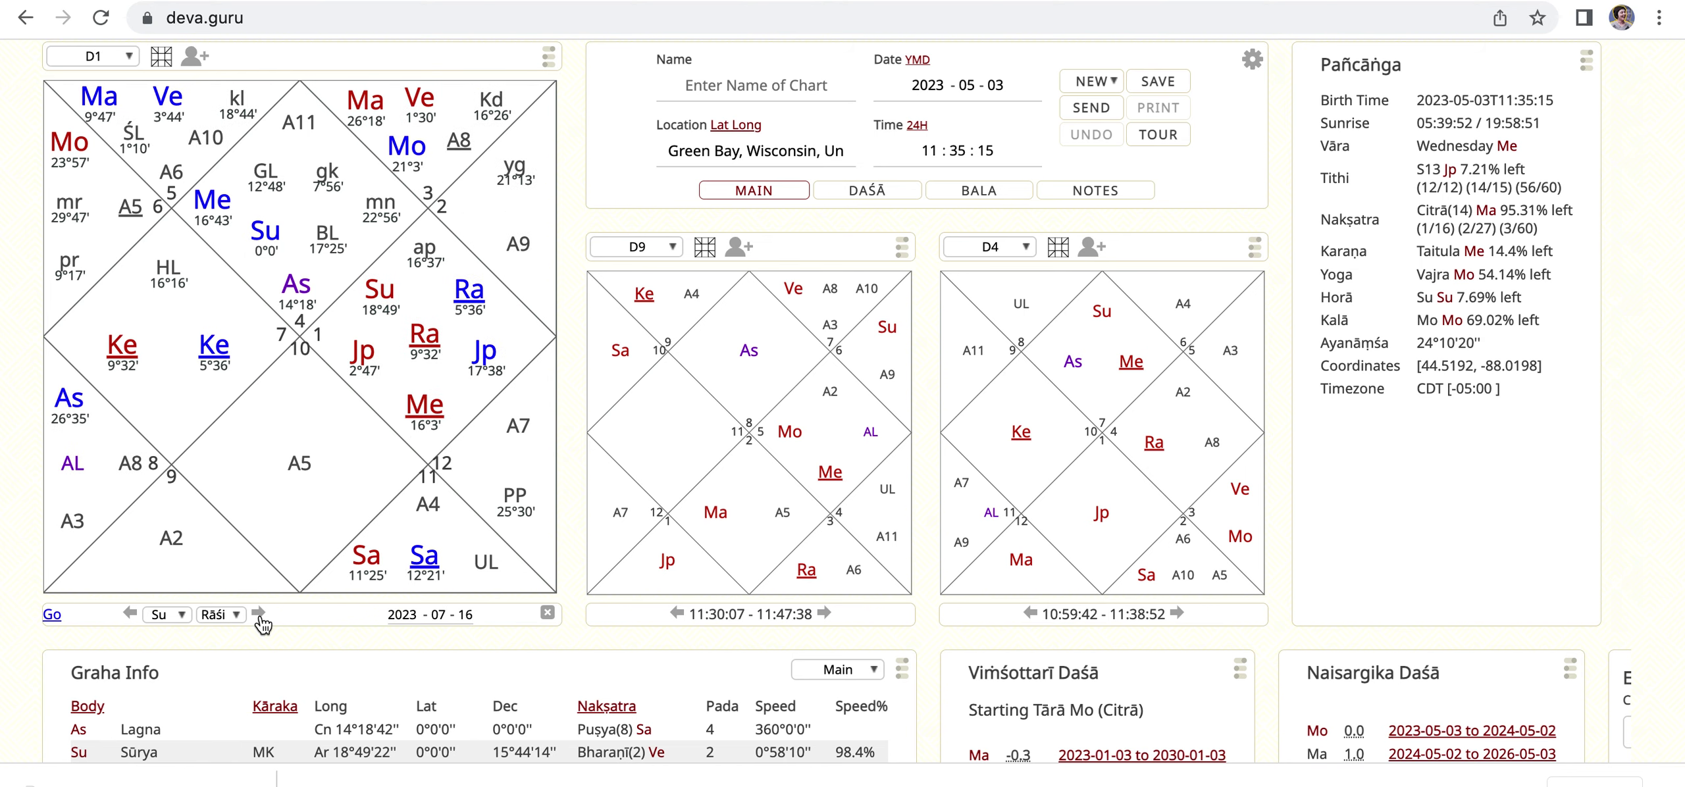
pyautogui.click(260, 615)
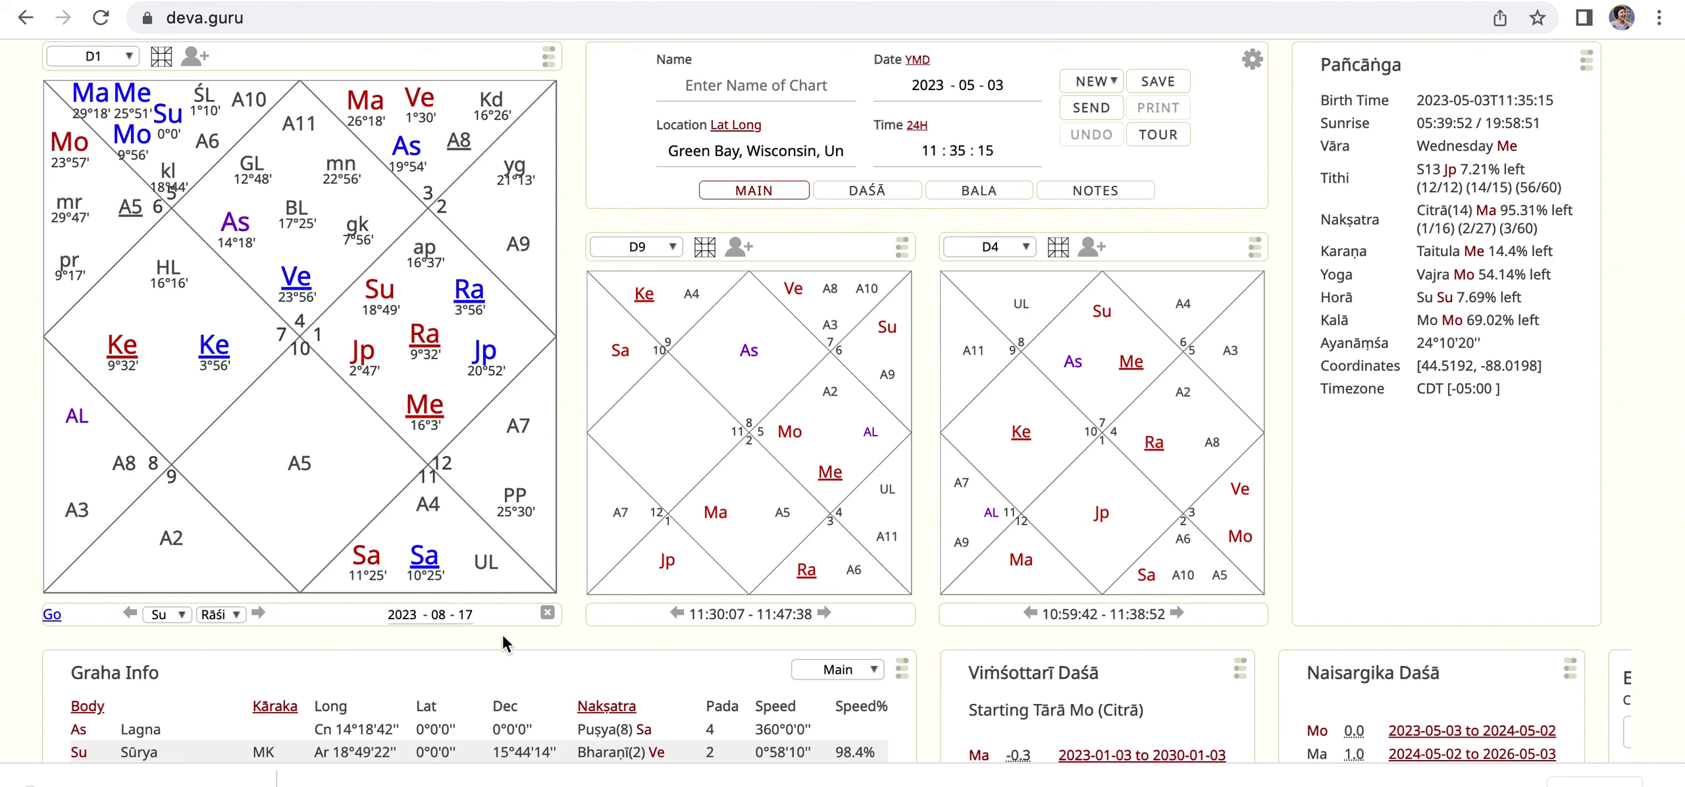
pyautogui.click(548, 614)
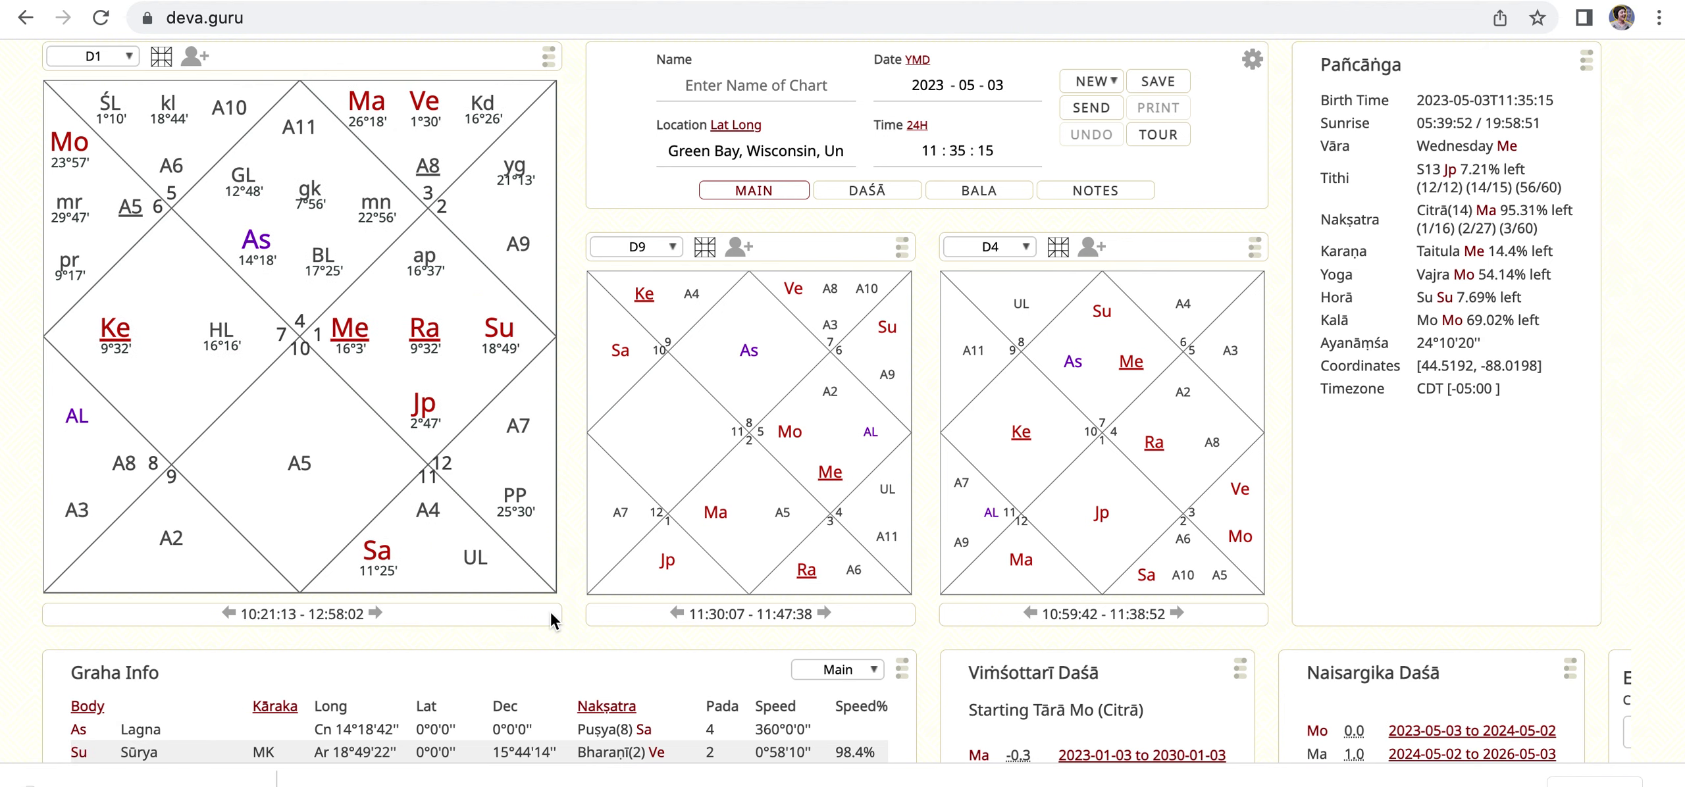
pyautogui.scroll(2, 550, 612)
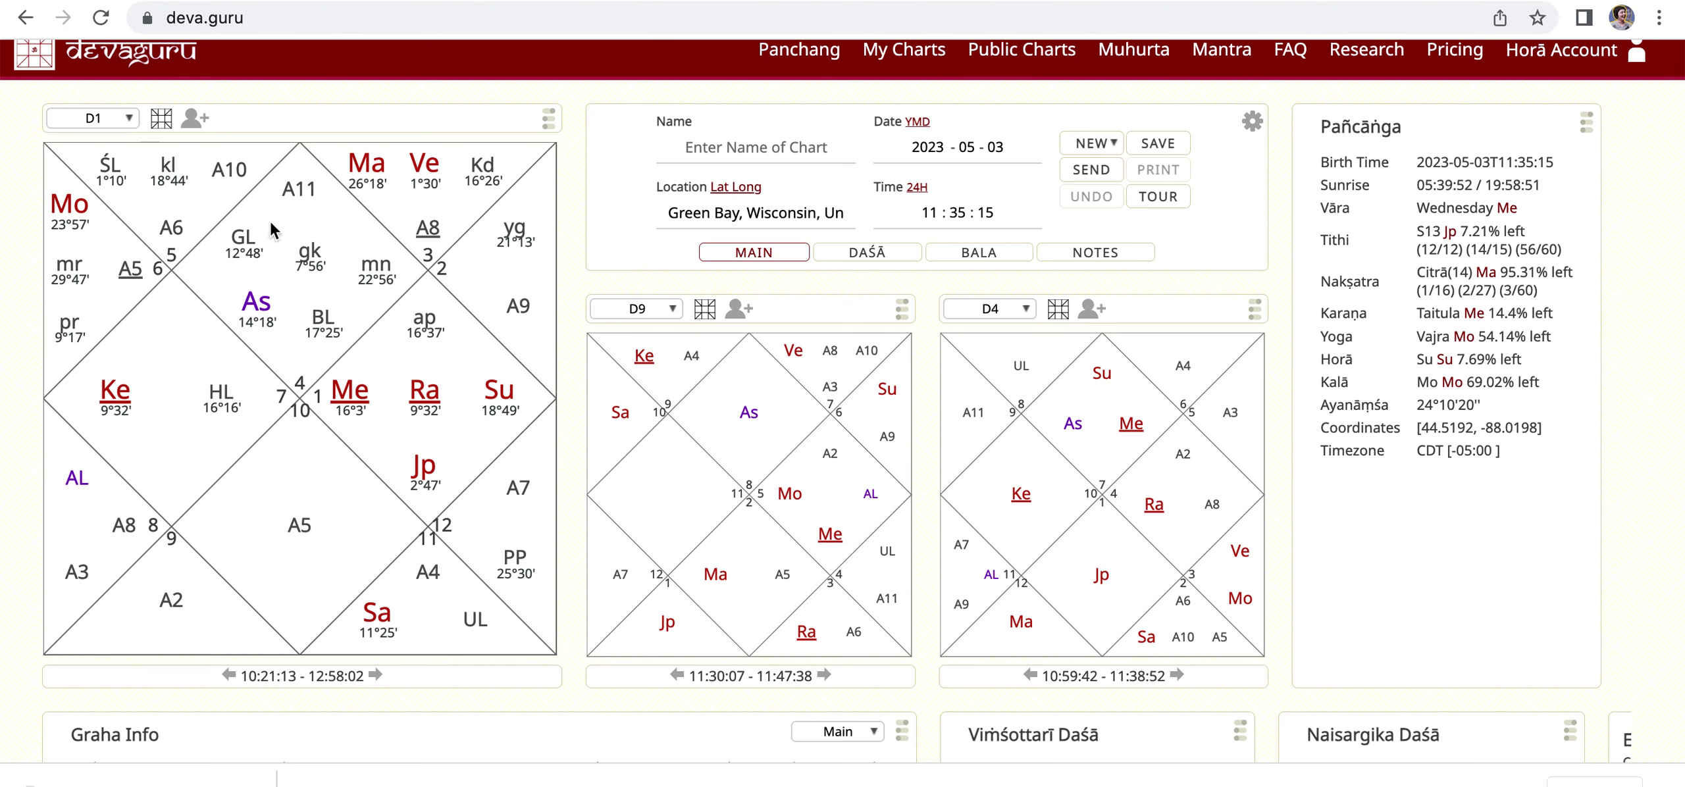
# - Switch the D9 chart to D1 and back to D9, and review the D4 chart's divisional options
pyautogui.click(677, 306)
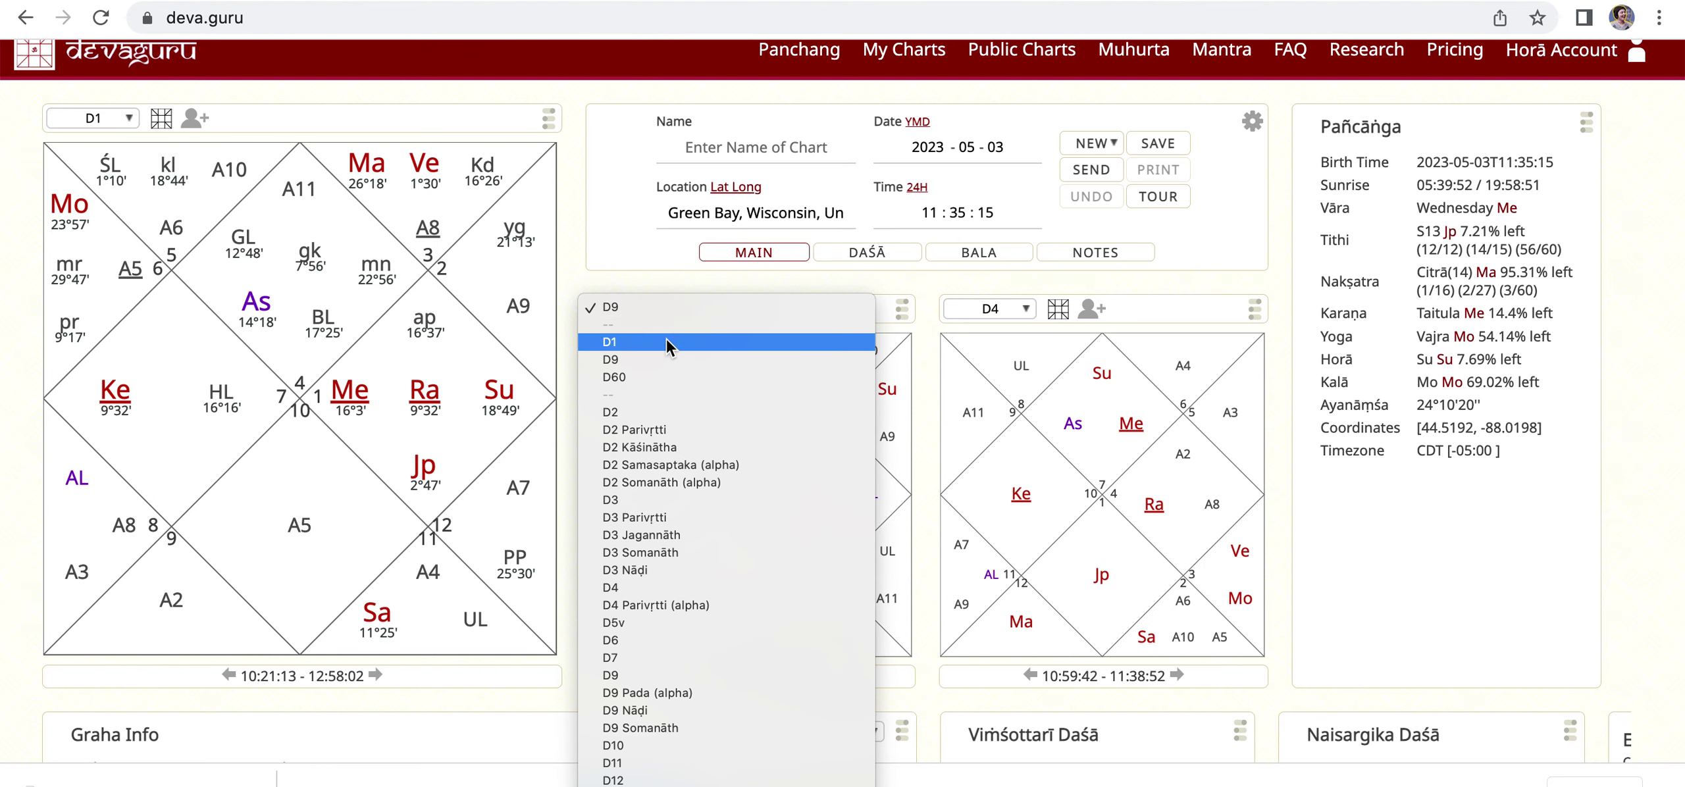
pyautogui.click(667, 340)
pyautogui.click(677, 307)
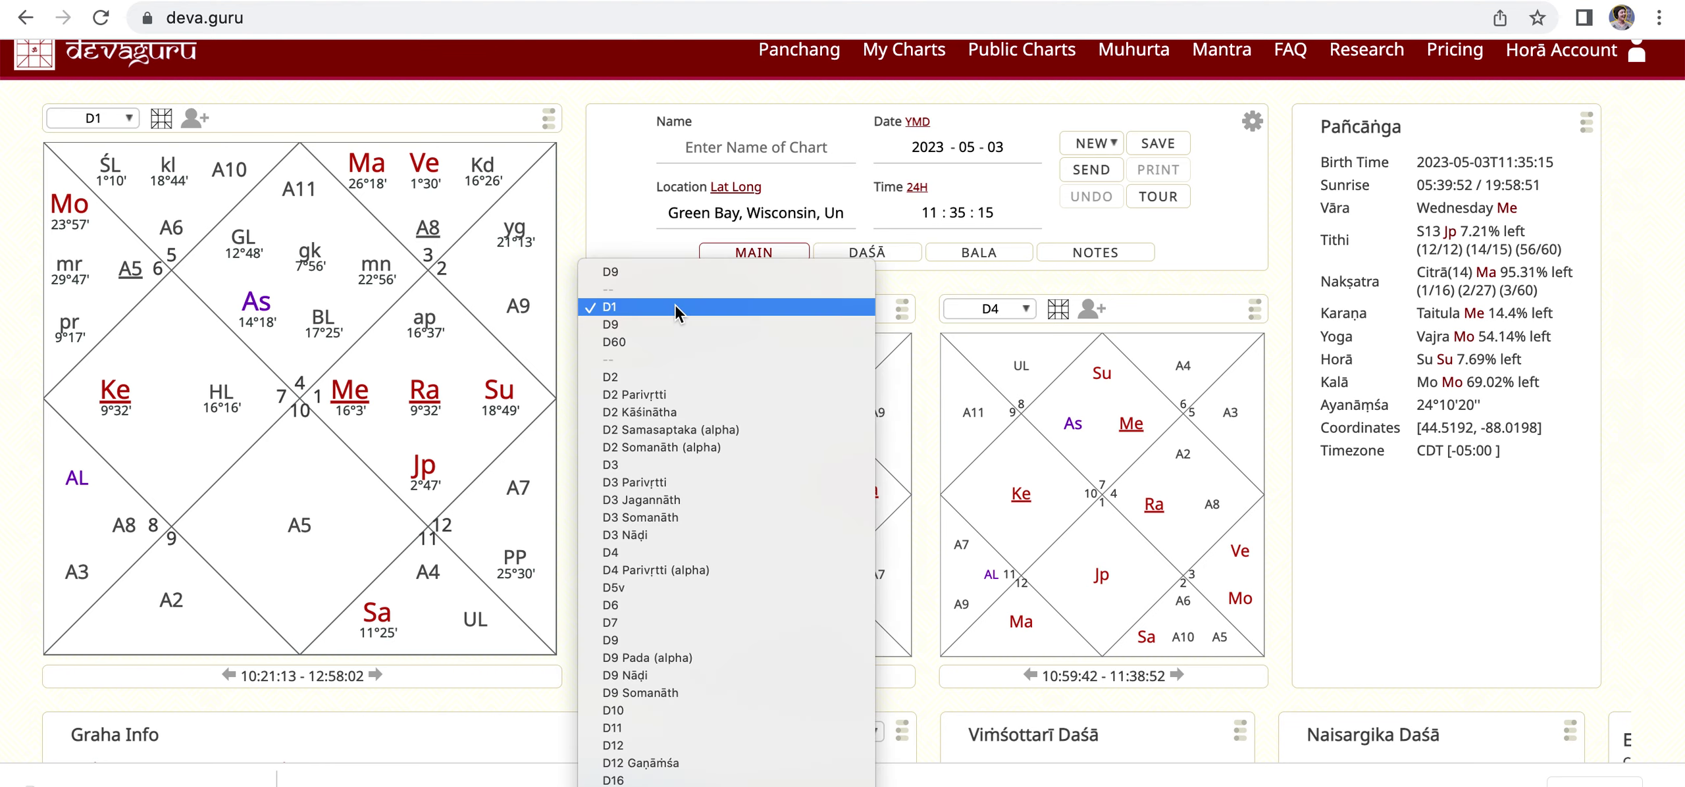
pyautogui.click(662, 276)
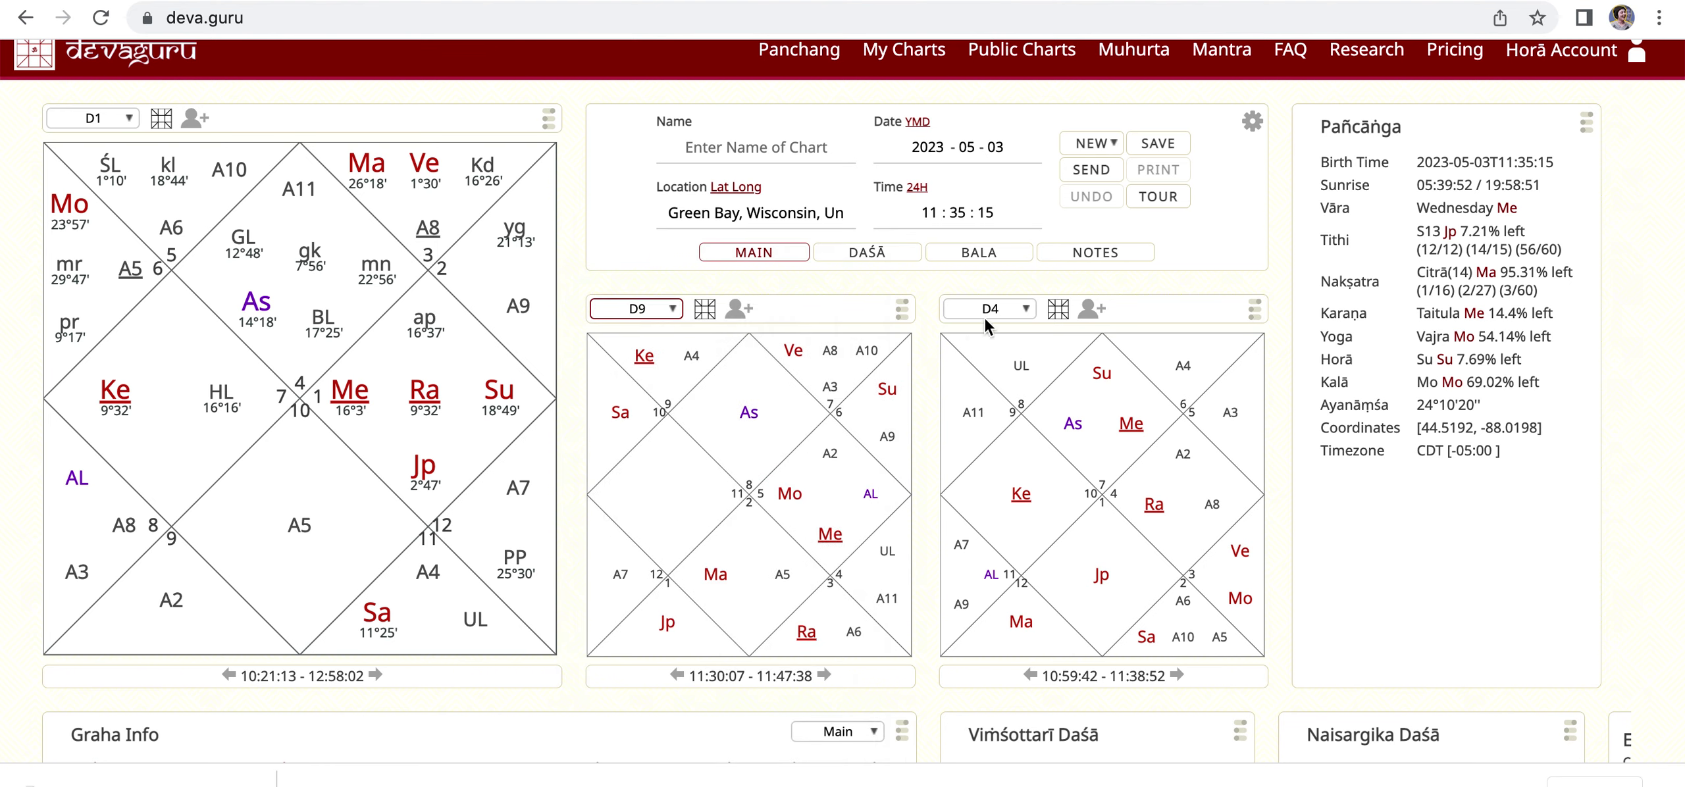
pyautogui.click(1026, 309)
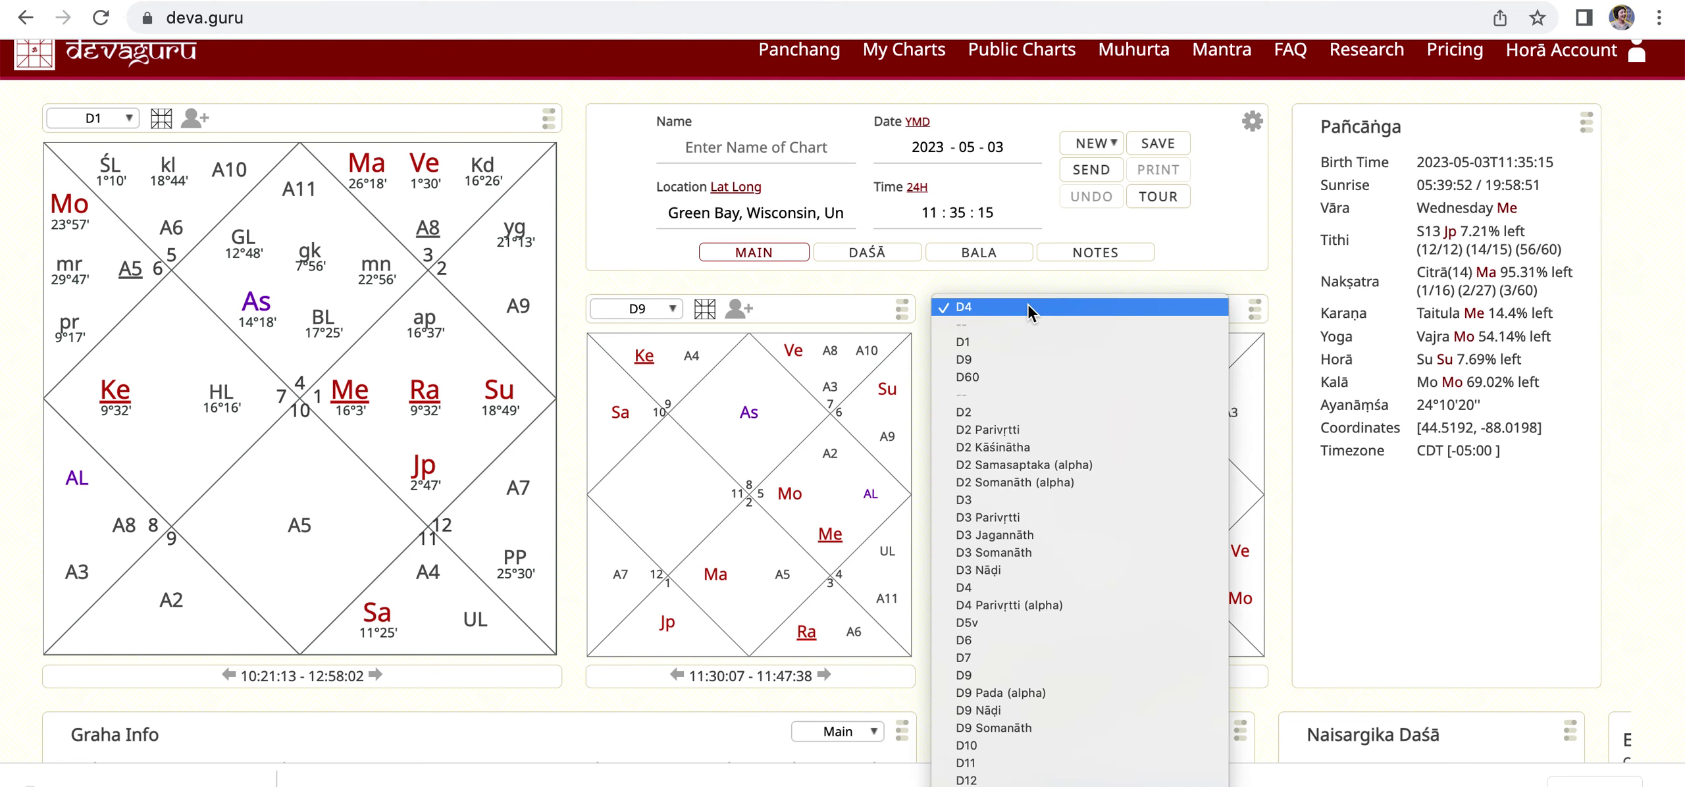
pyautogui.click(1029, 307)
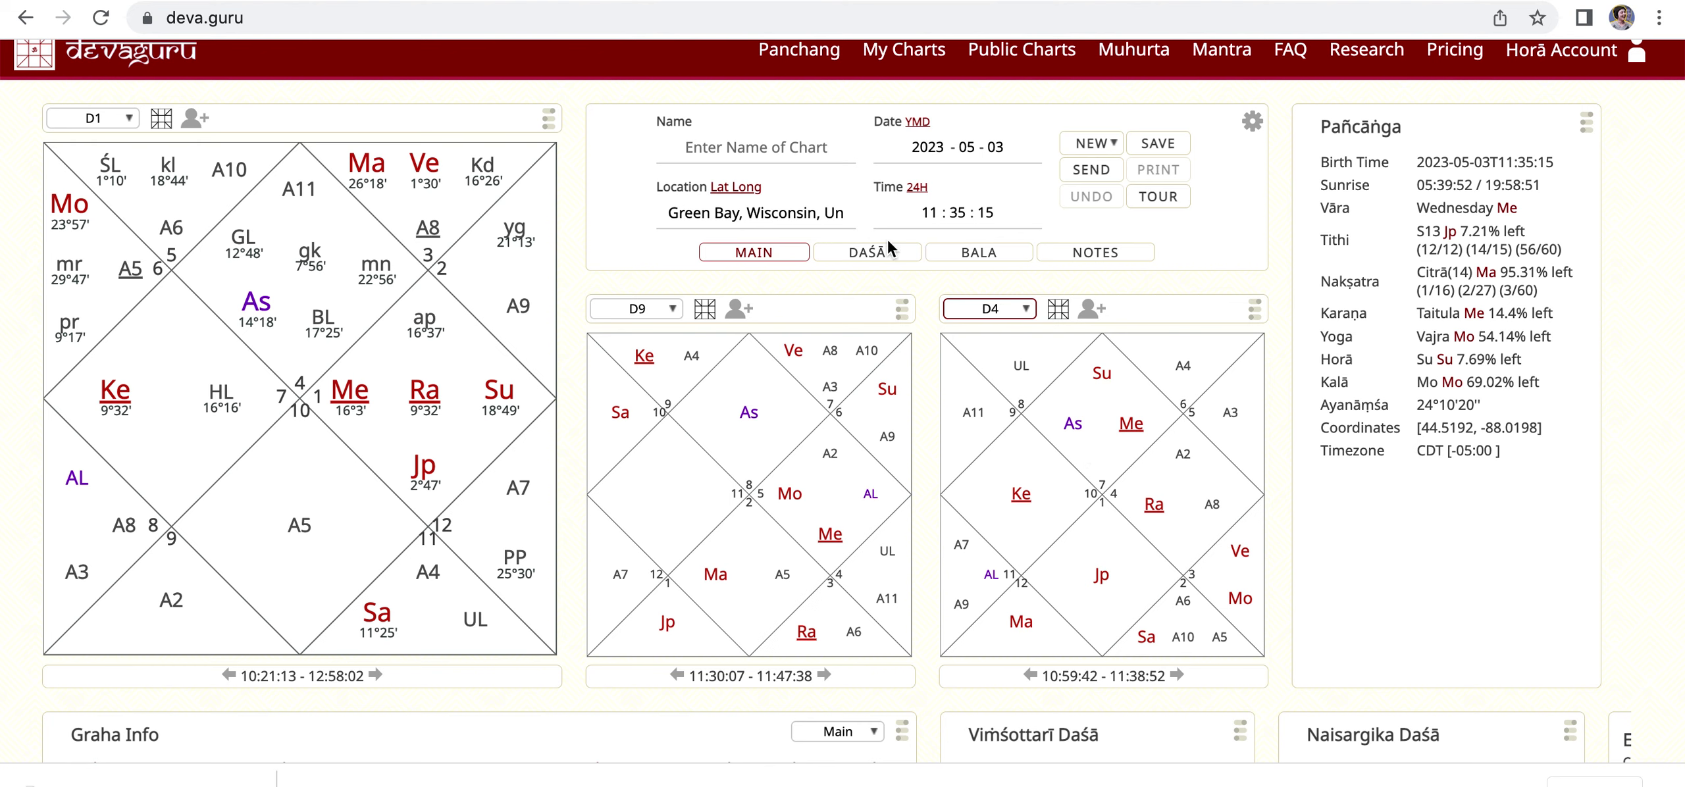
# - Review the chart's name, date and time fields, and try to save the chart without a name
pyautogui.click(808, 146)
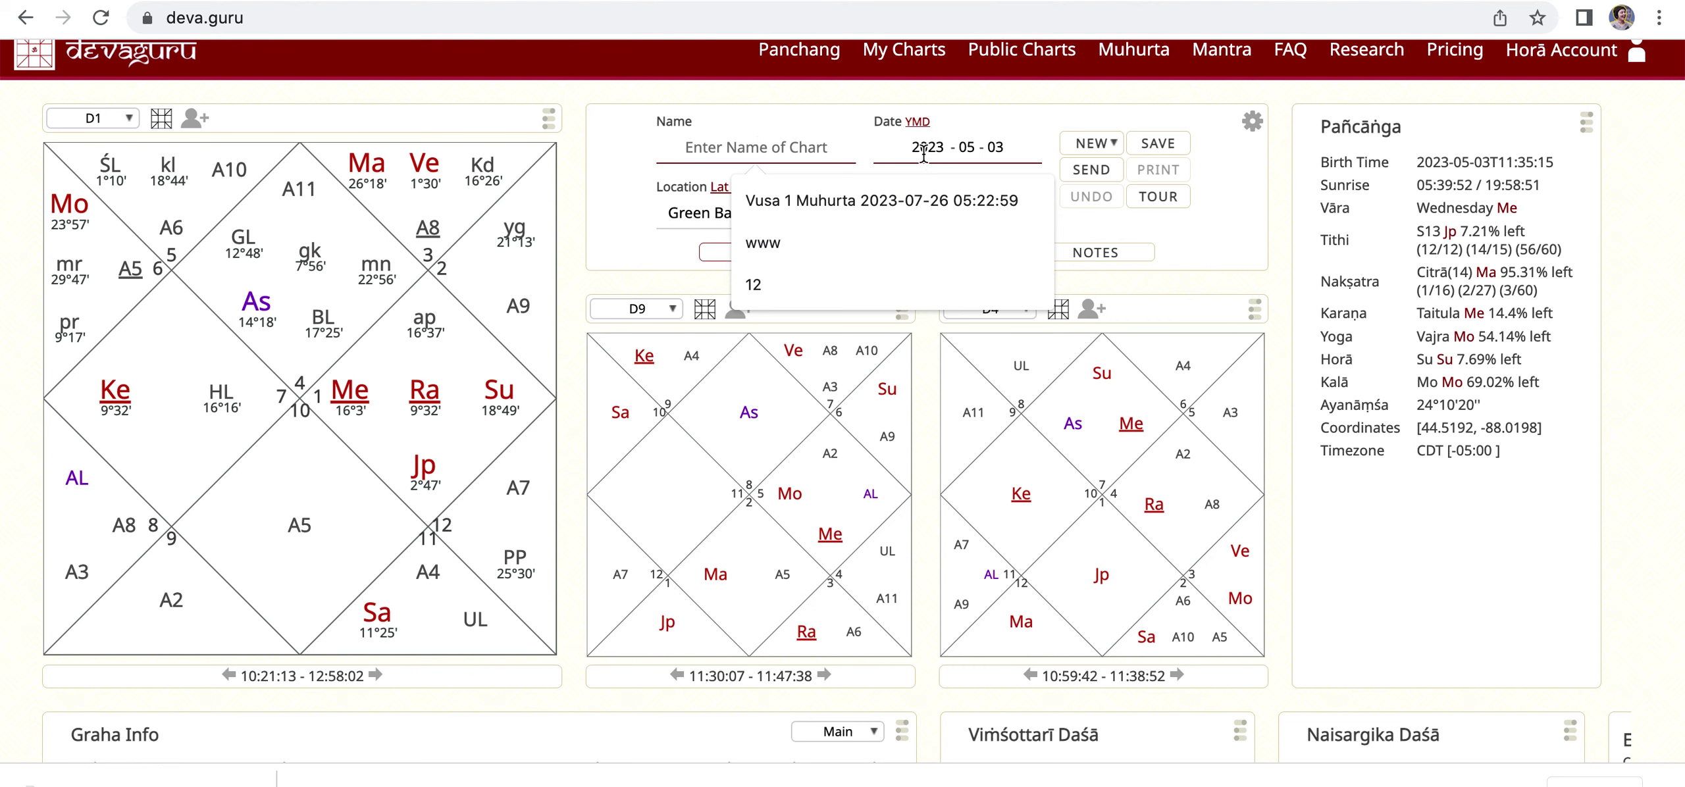
pyautogui.click(897, 151)
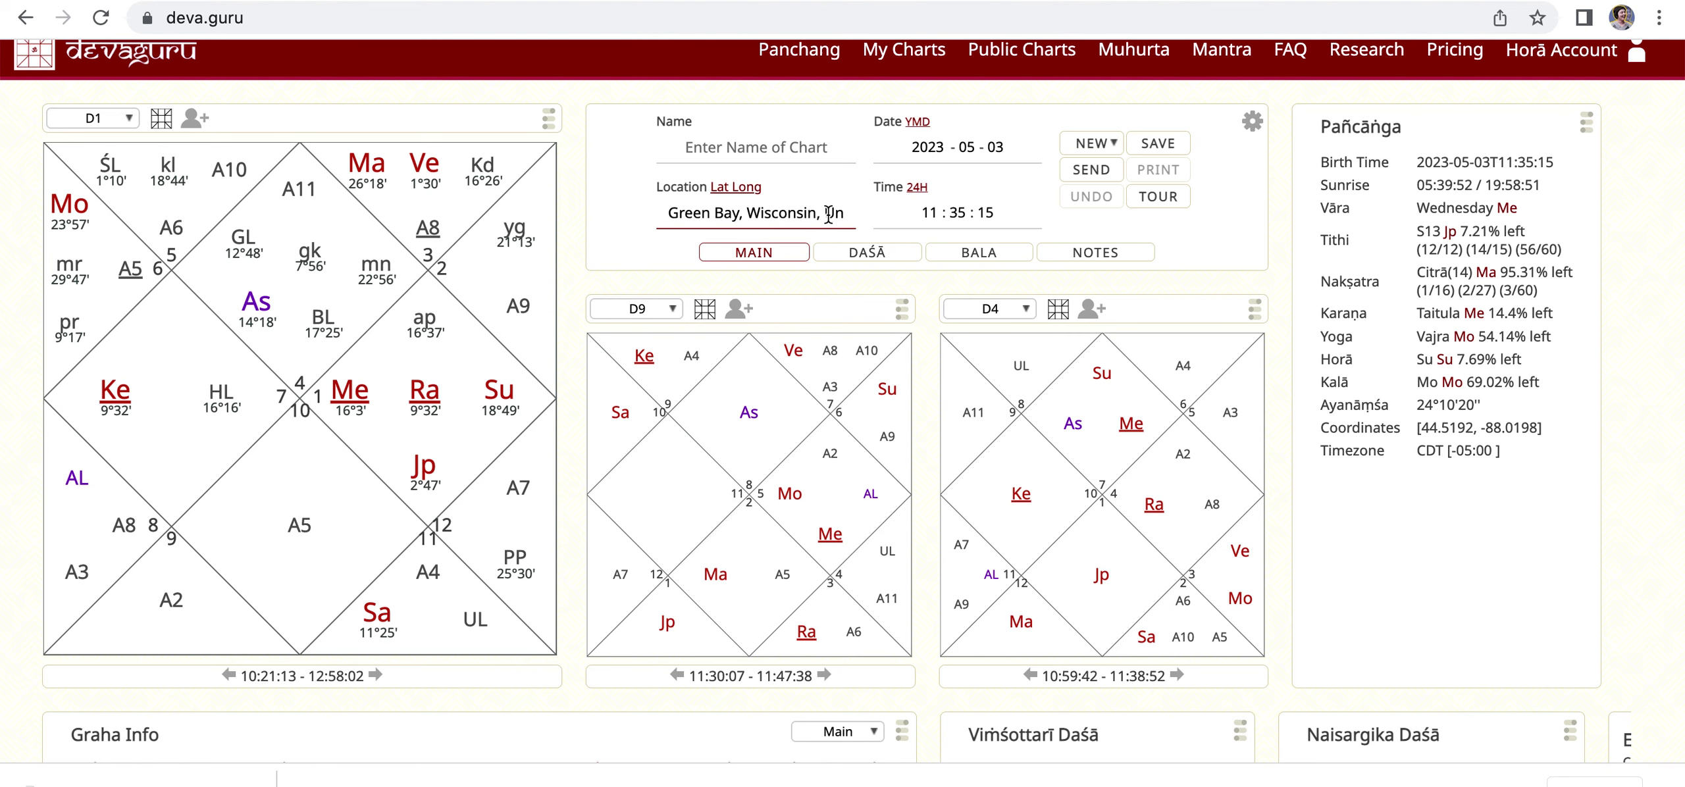
pyautogui.click(906, 213)
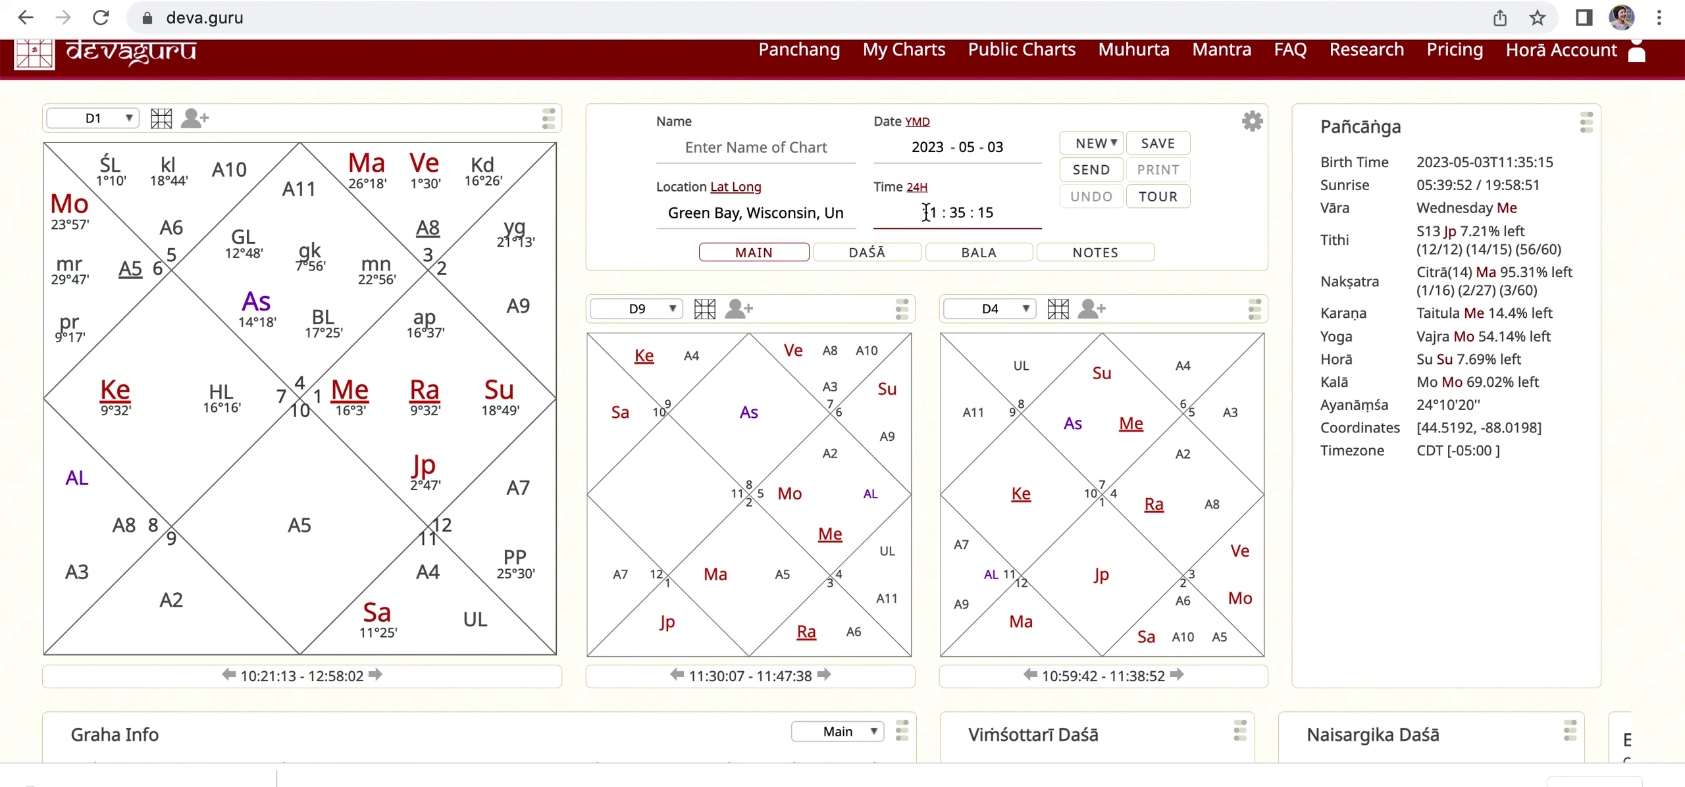
pyautogui.click(1158, 146)
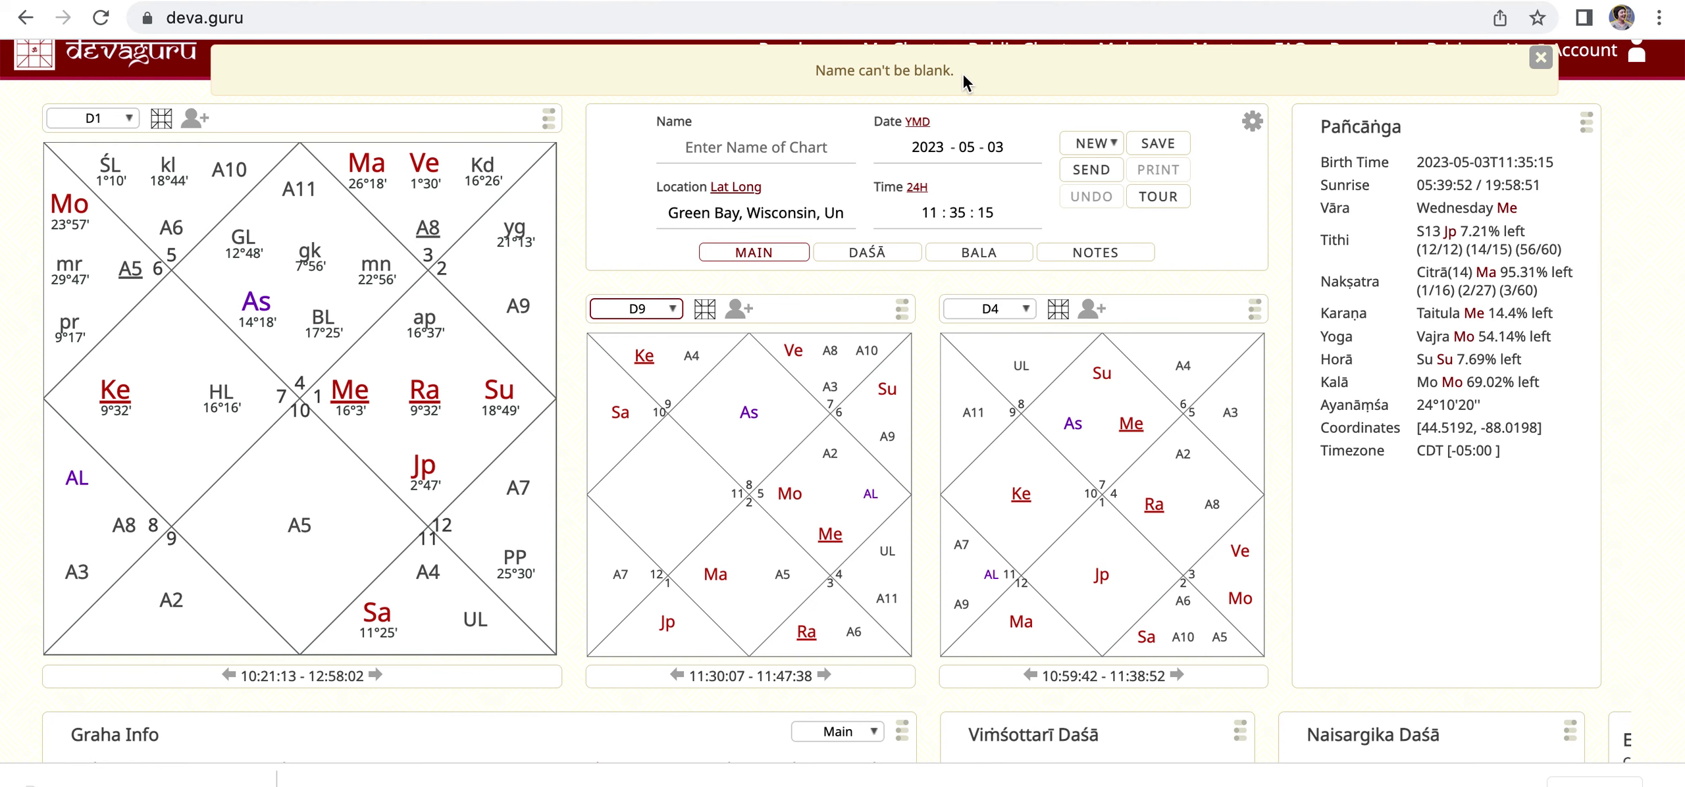
pyautogui.click(1541, 57)
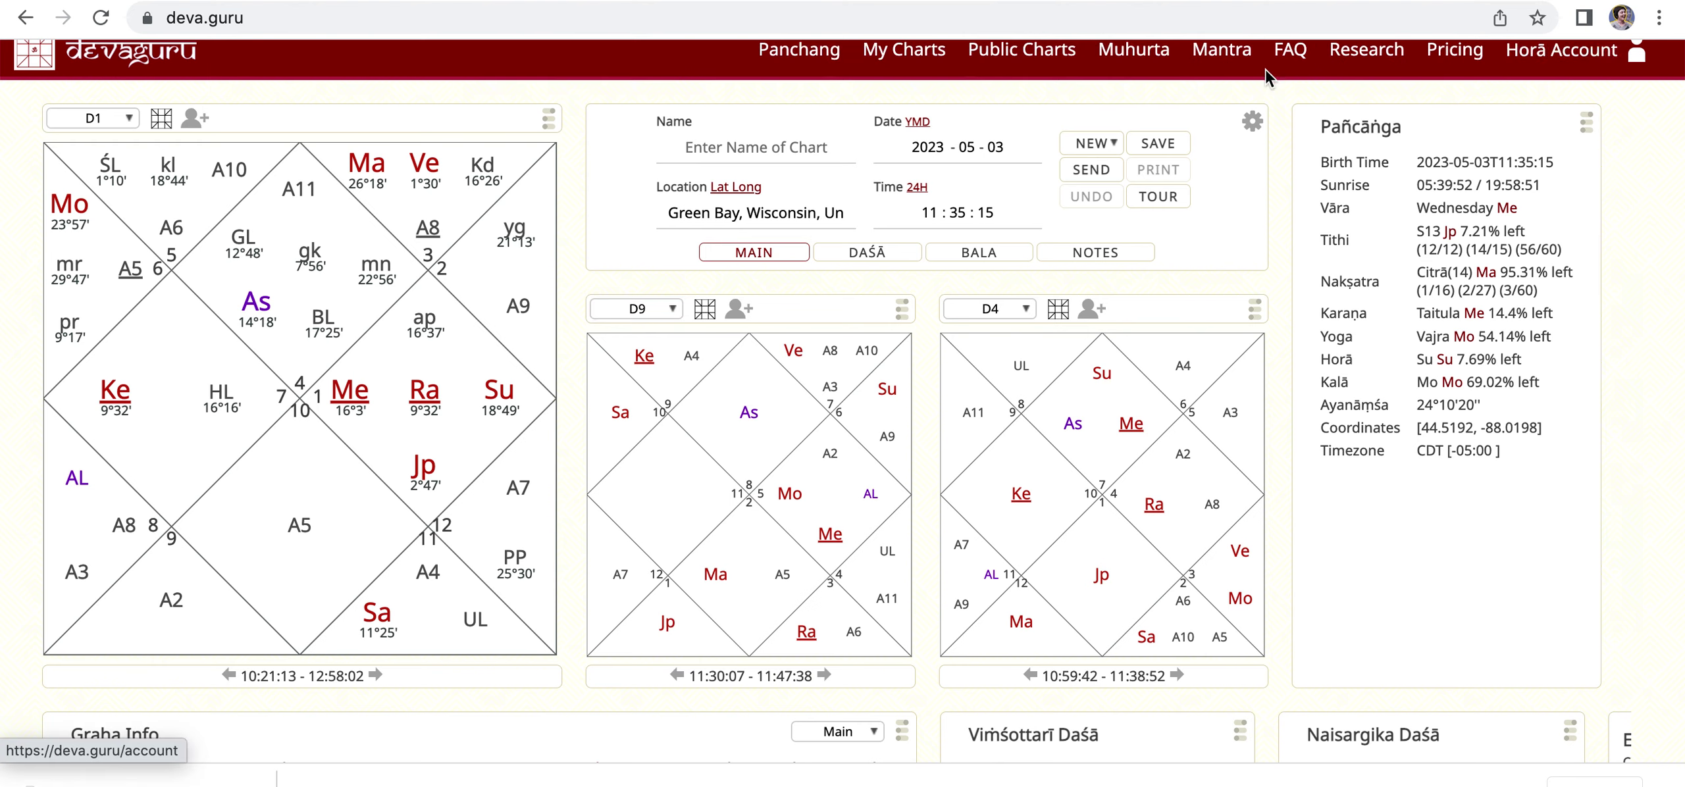
# - Name the chart 1222 and save it to My Charts
pyautogui.click(771, 146)
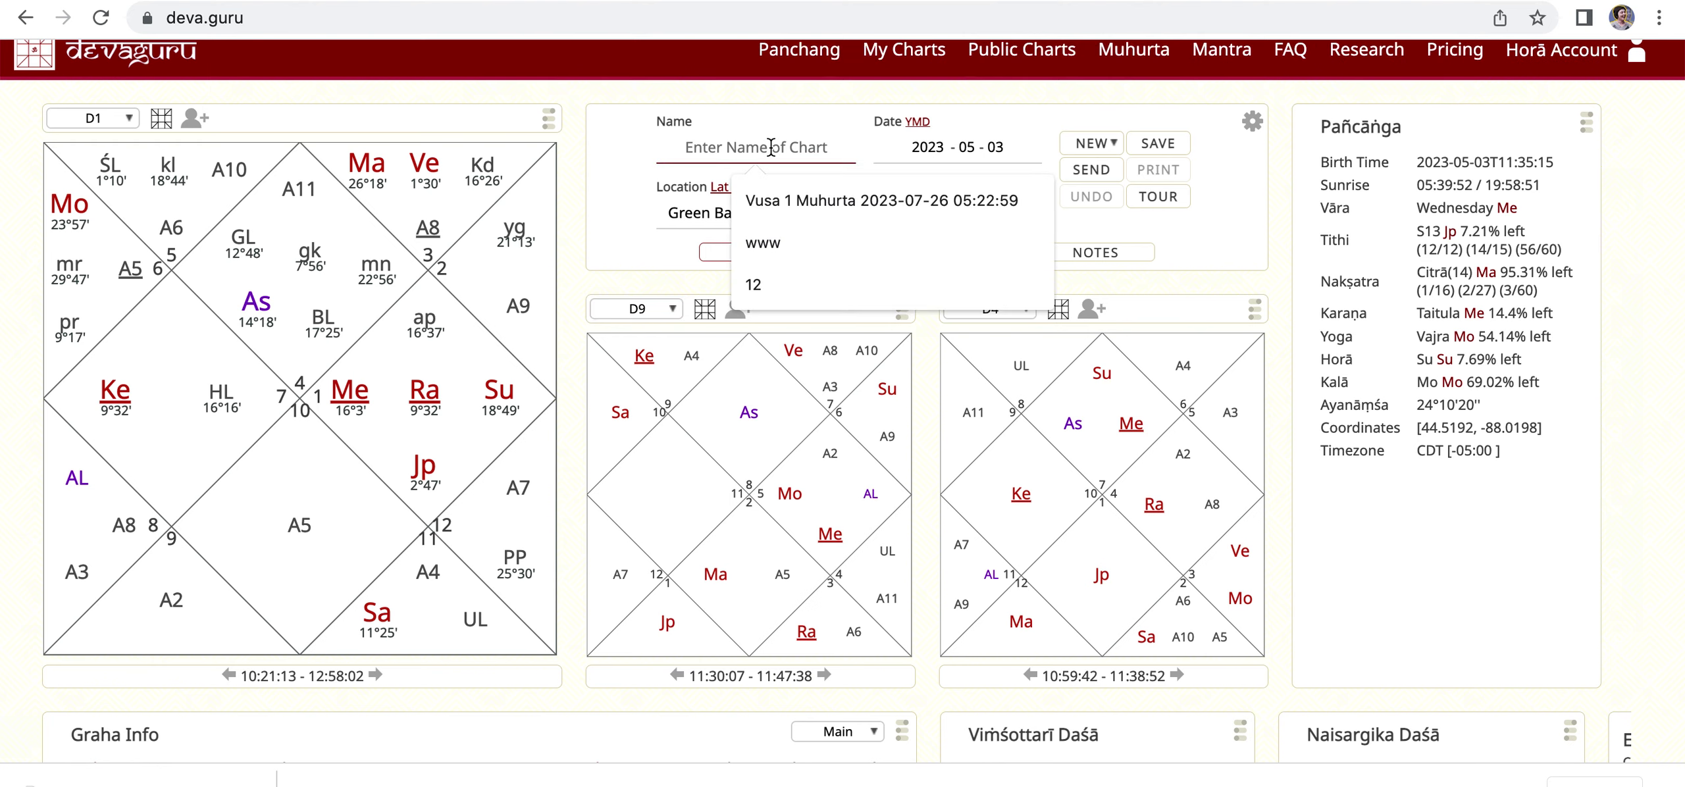
pyautogui.write('1222')
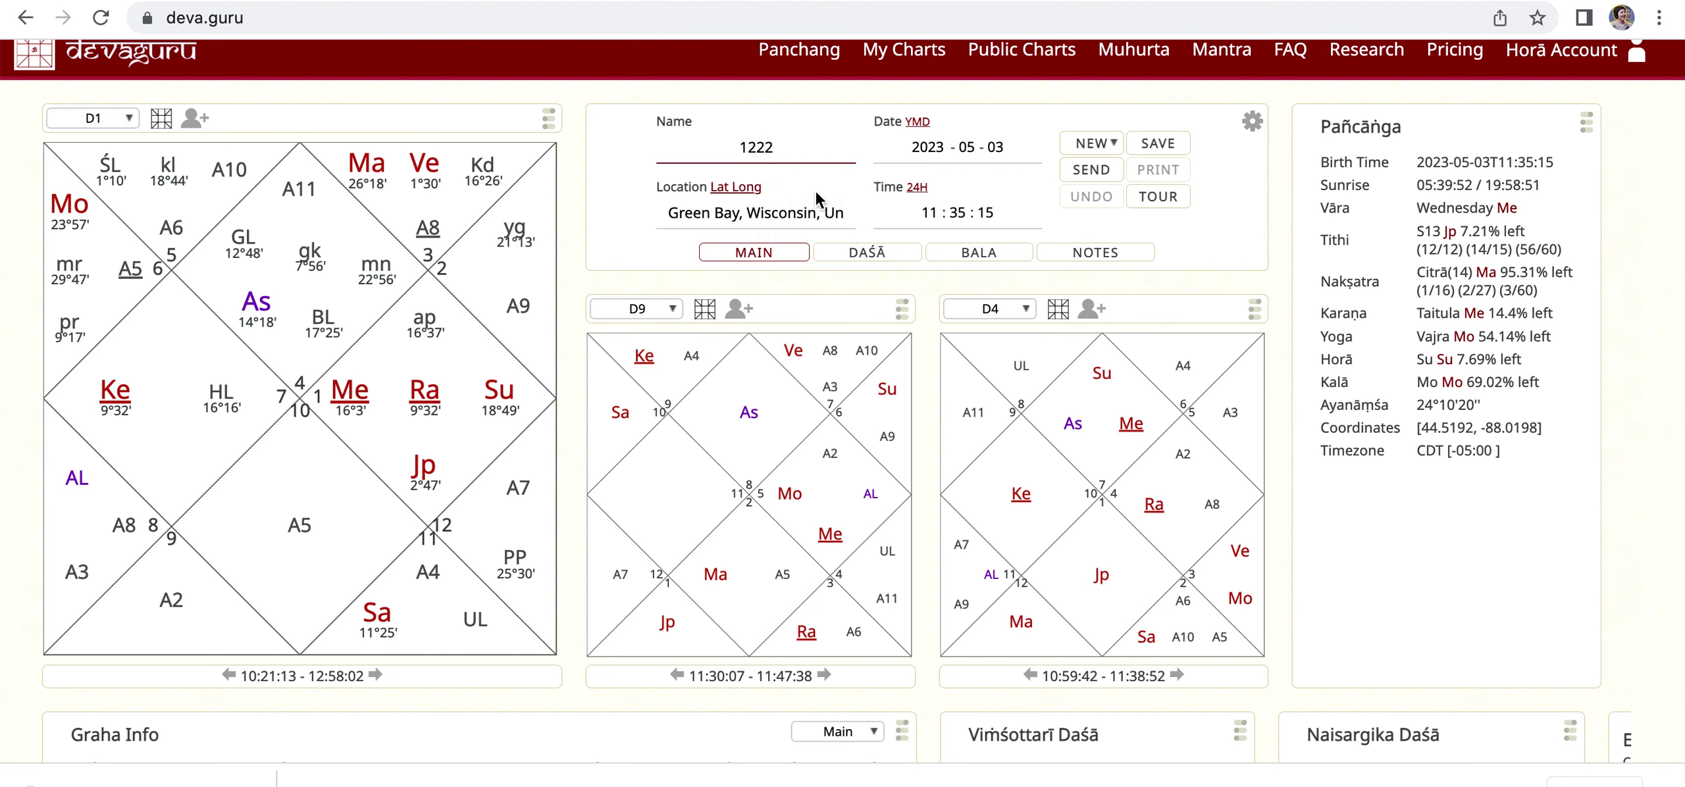
pyautogui.click(1163, 147)
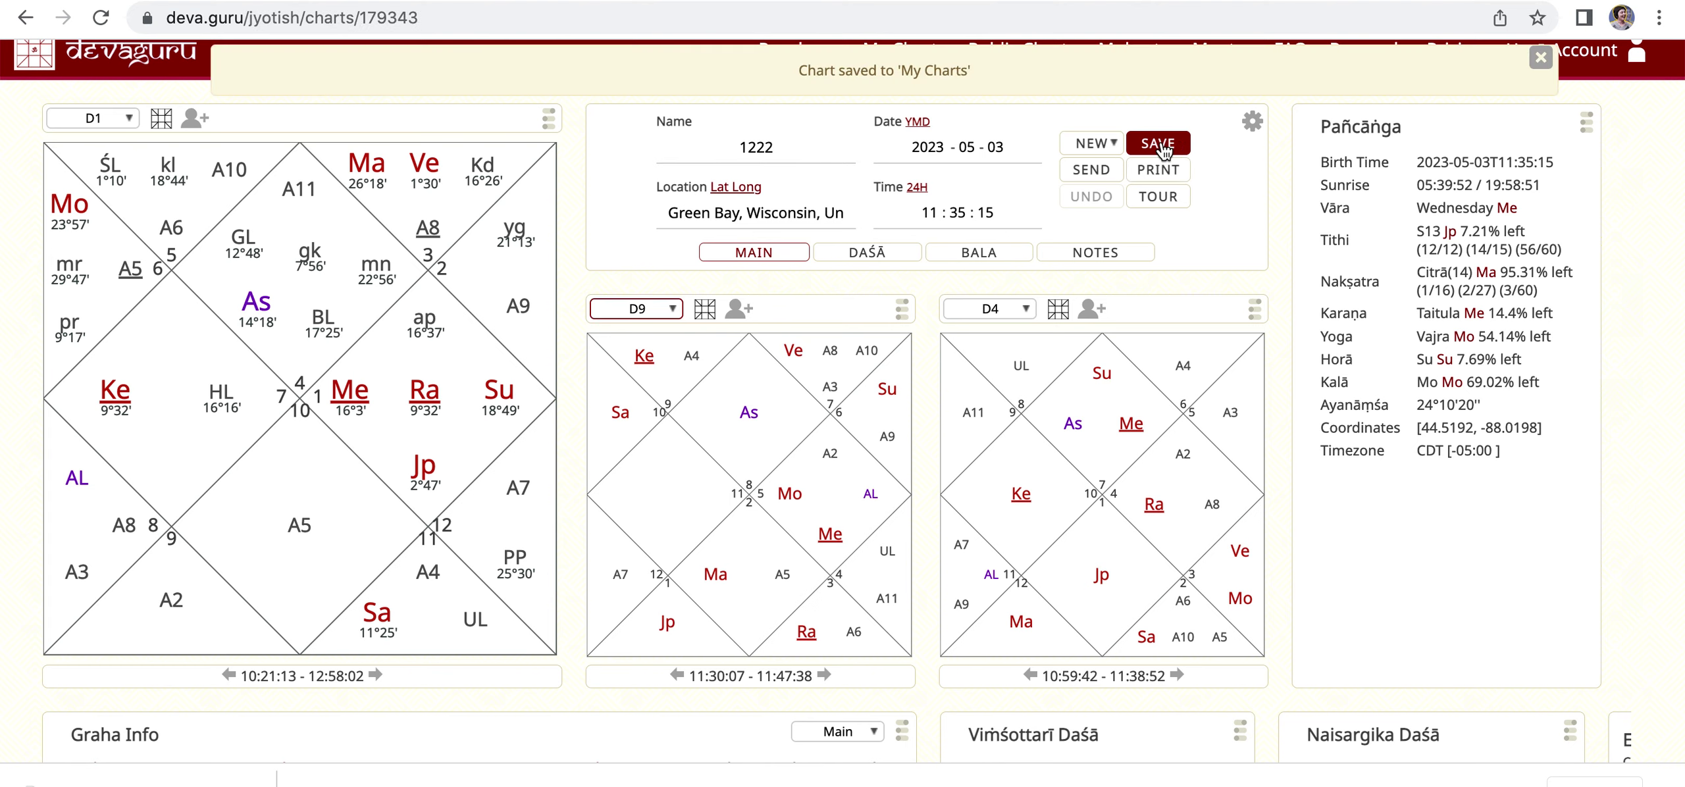
pyautogui.click(1541, 59)
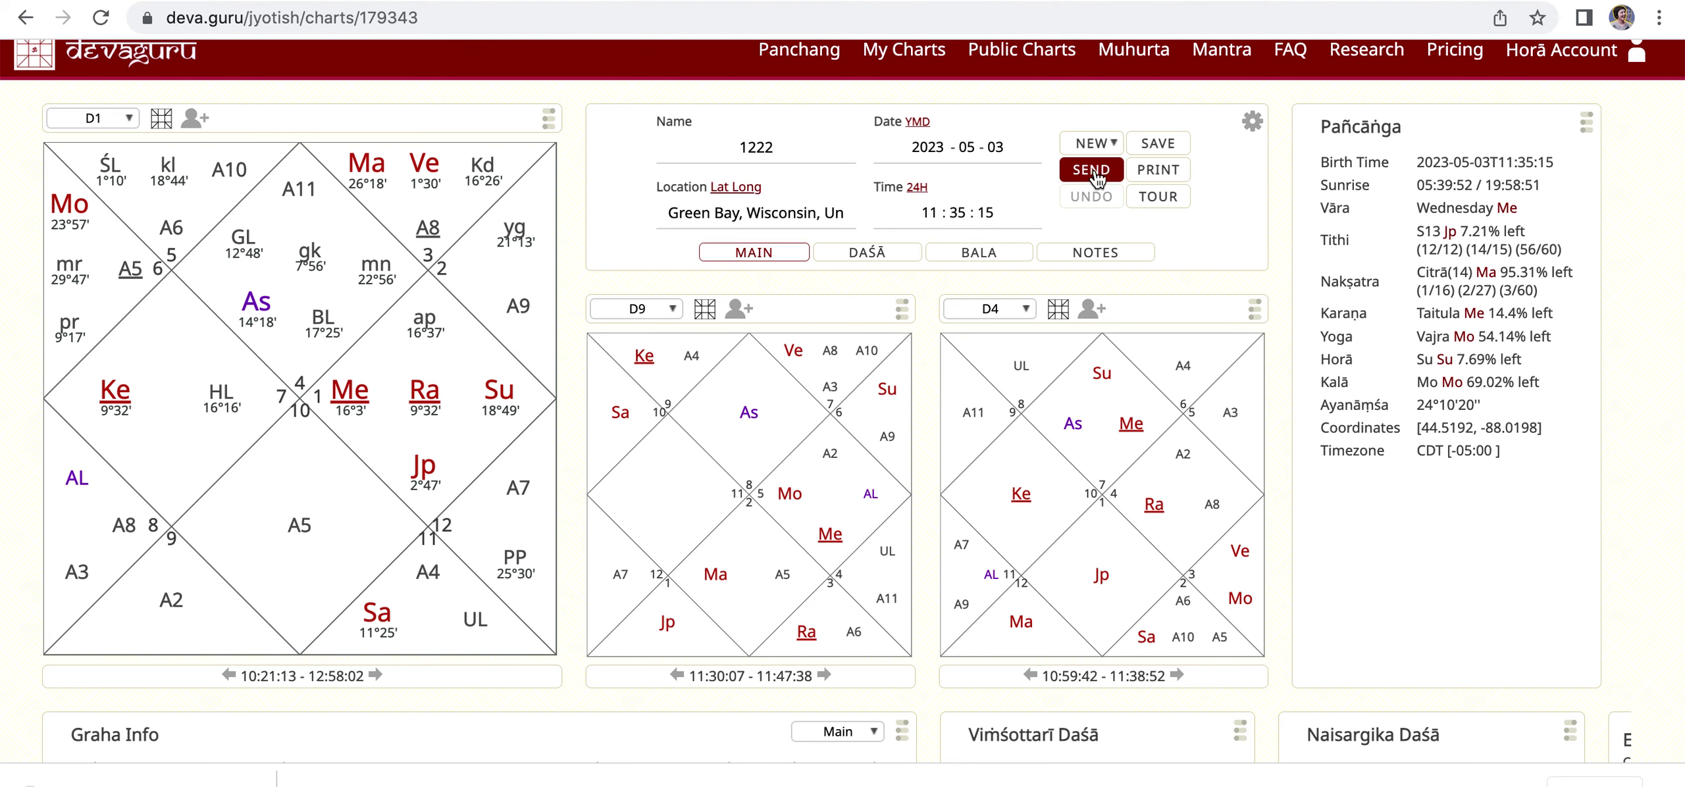
# - Create a share link for the chart under the name 1222 and copy the link
pyautogui.click(1093, 172)
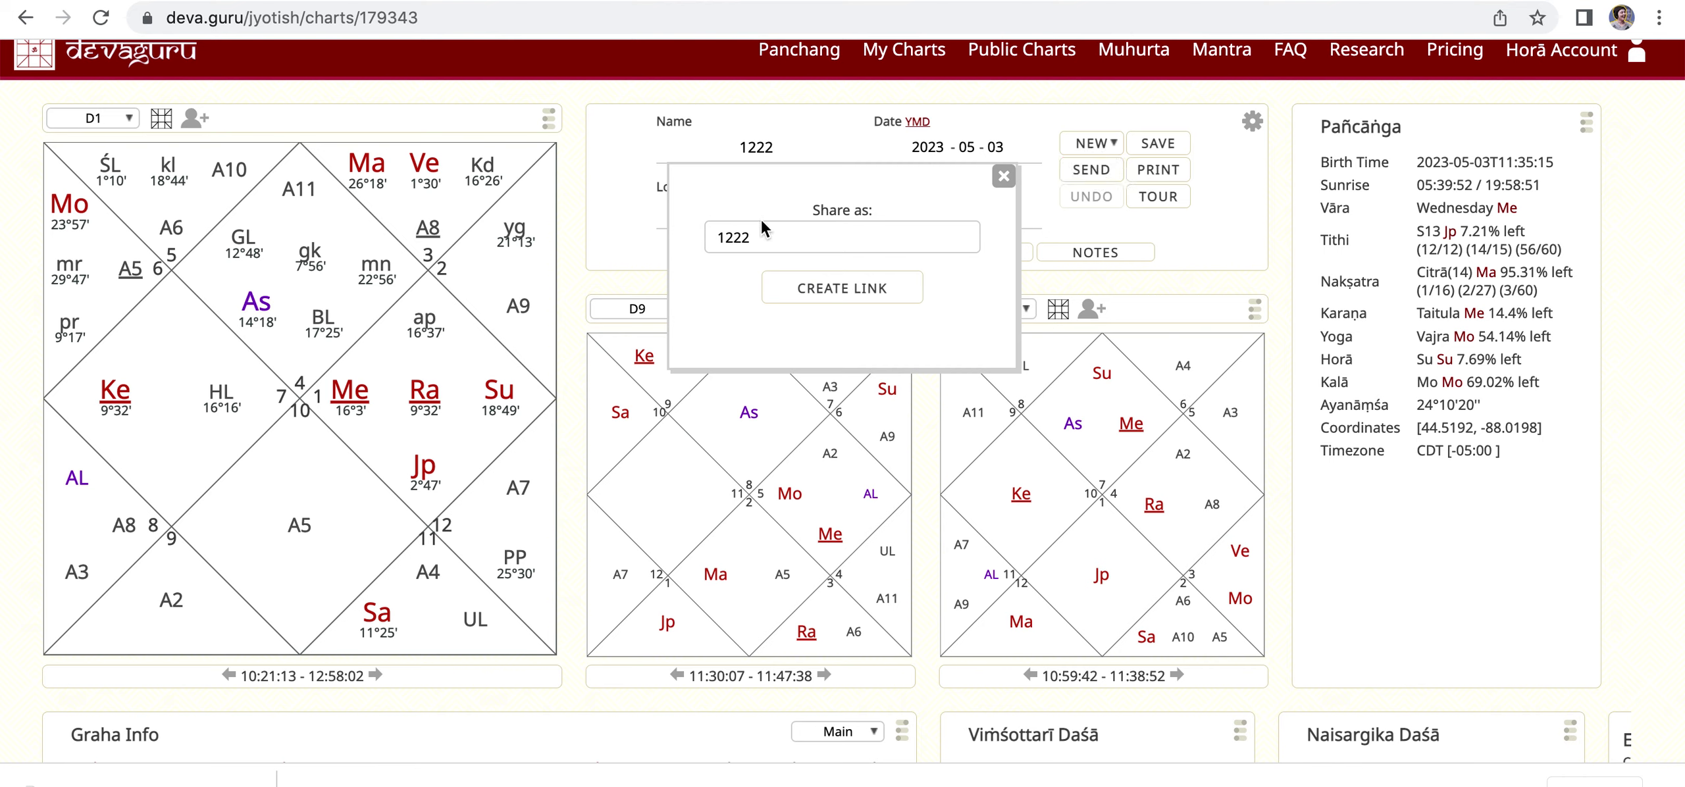
pyautogui.click(857, 287)
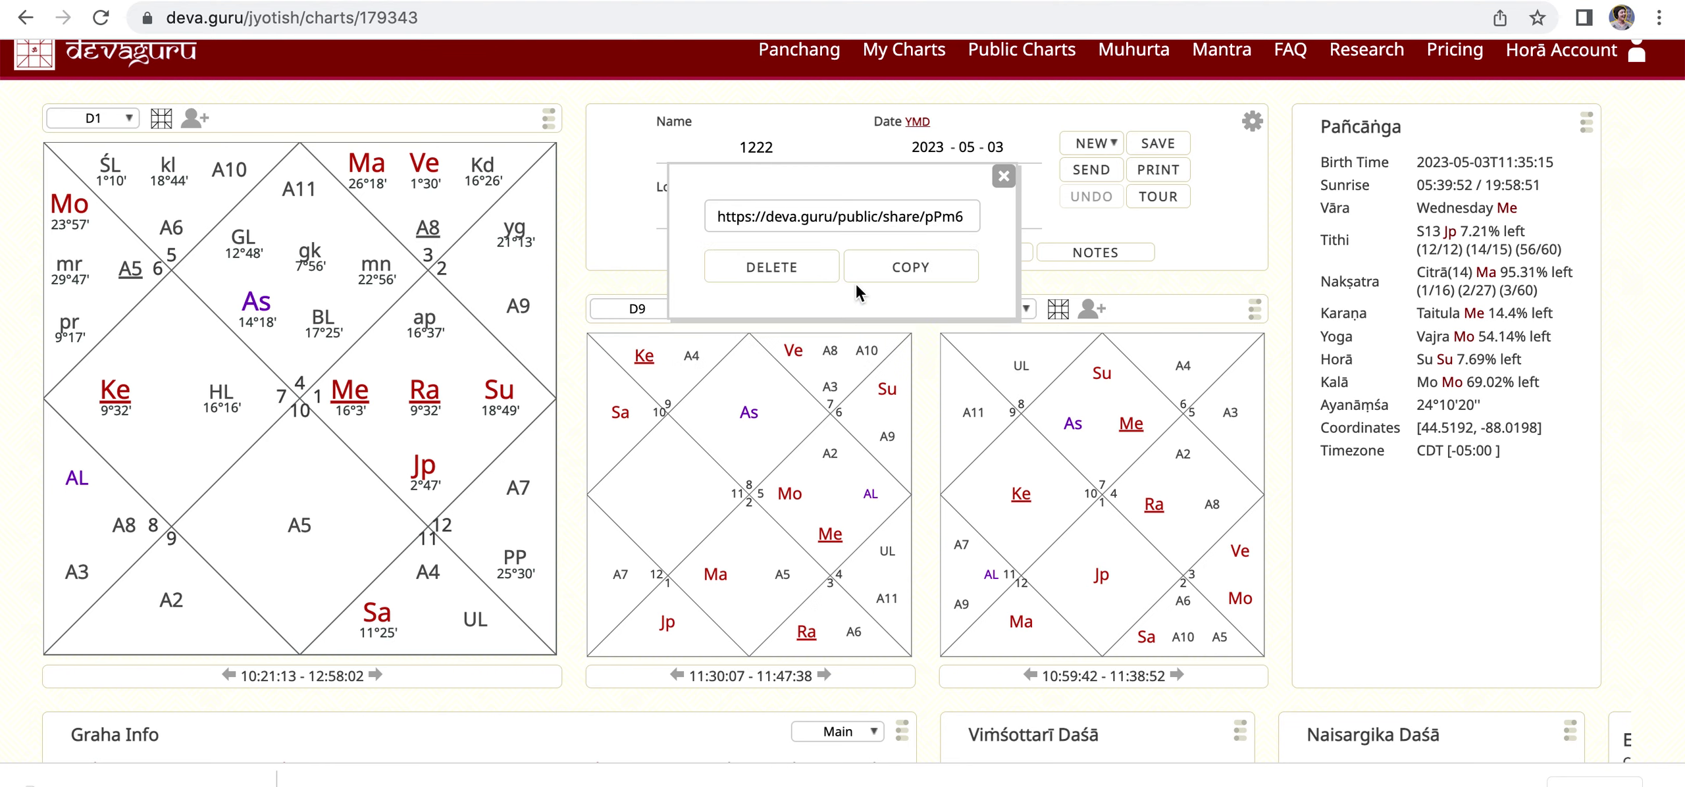
pyautogui.click(903, 275)
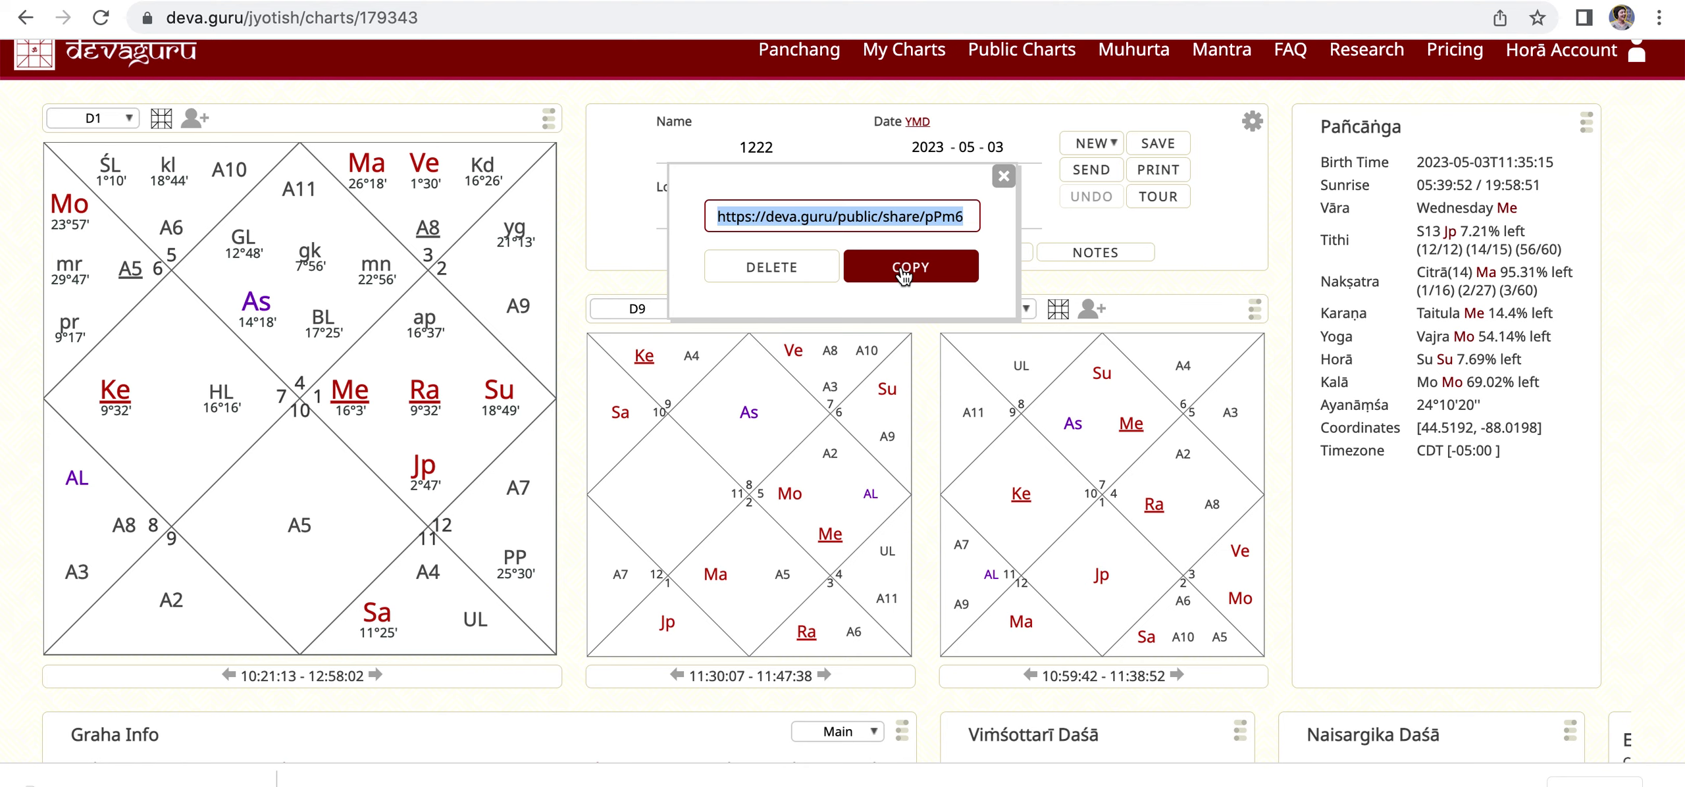
pyautogui.click(1004, 176)
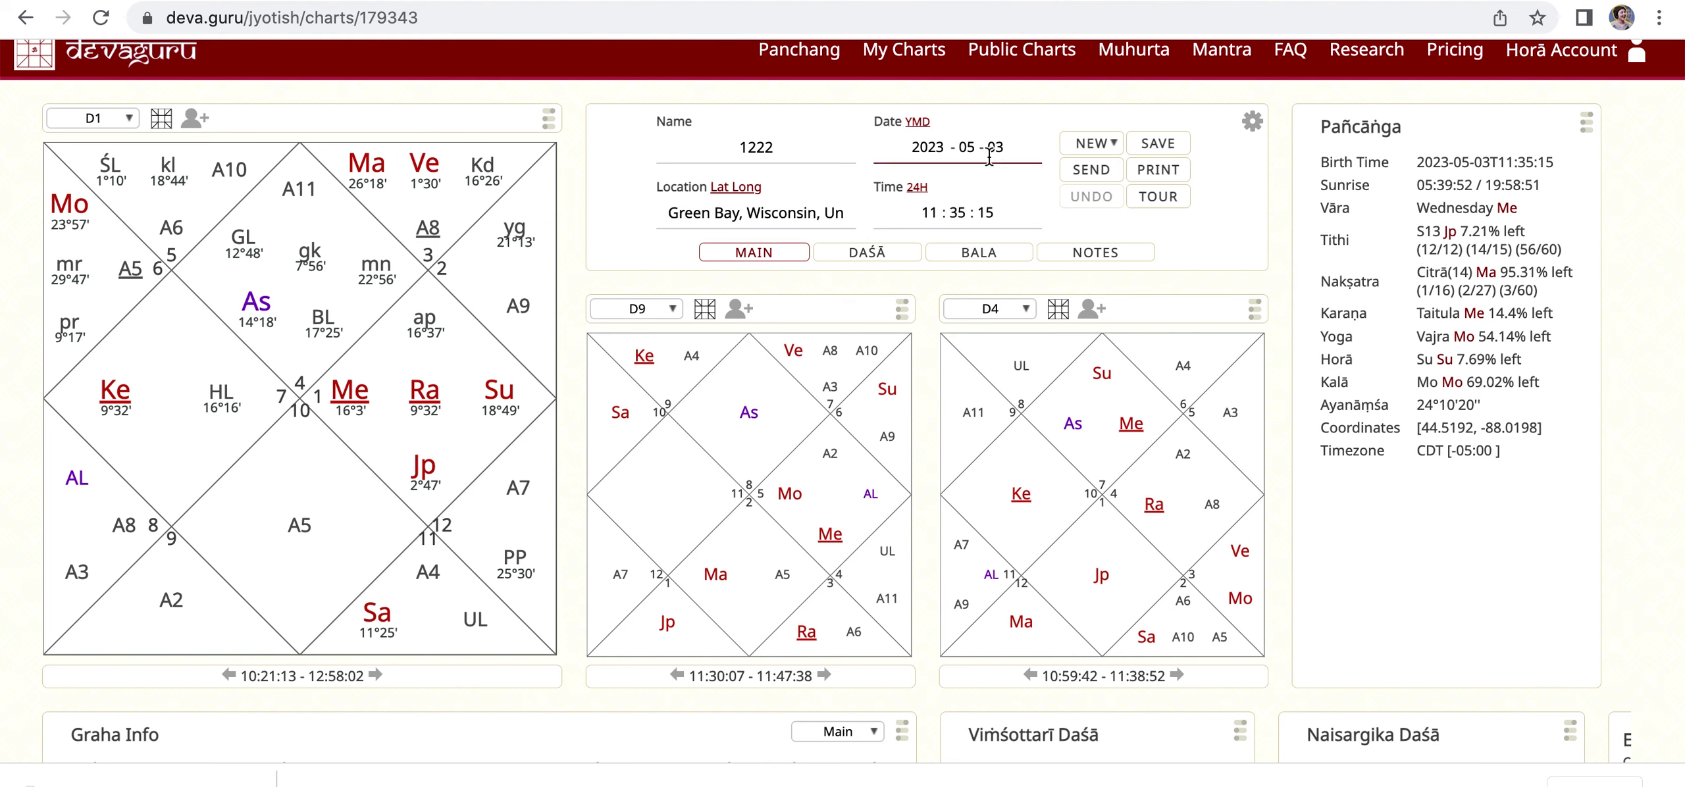
# - Set the year in chart 1222's date to 1977 and save the updated chart
pyautogui.doubleClick(943, 147)
pyautogui.write('1977')
pyautogui.click(1160, 143)
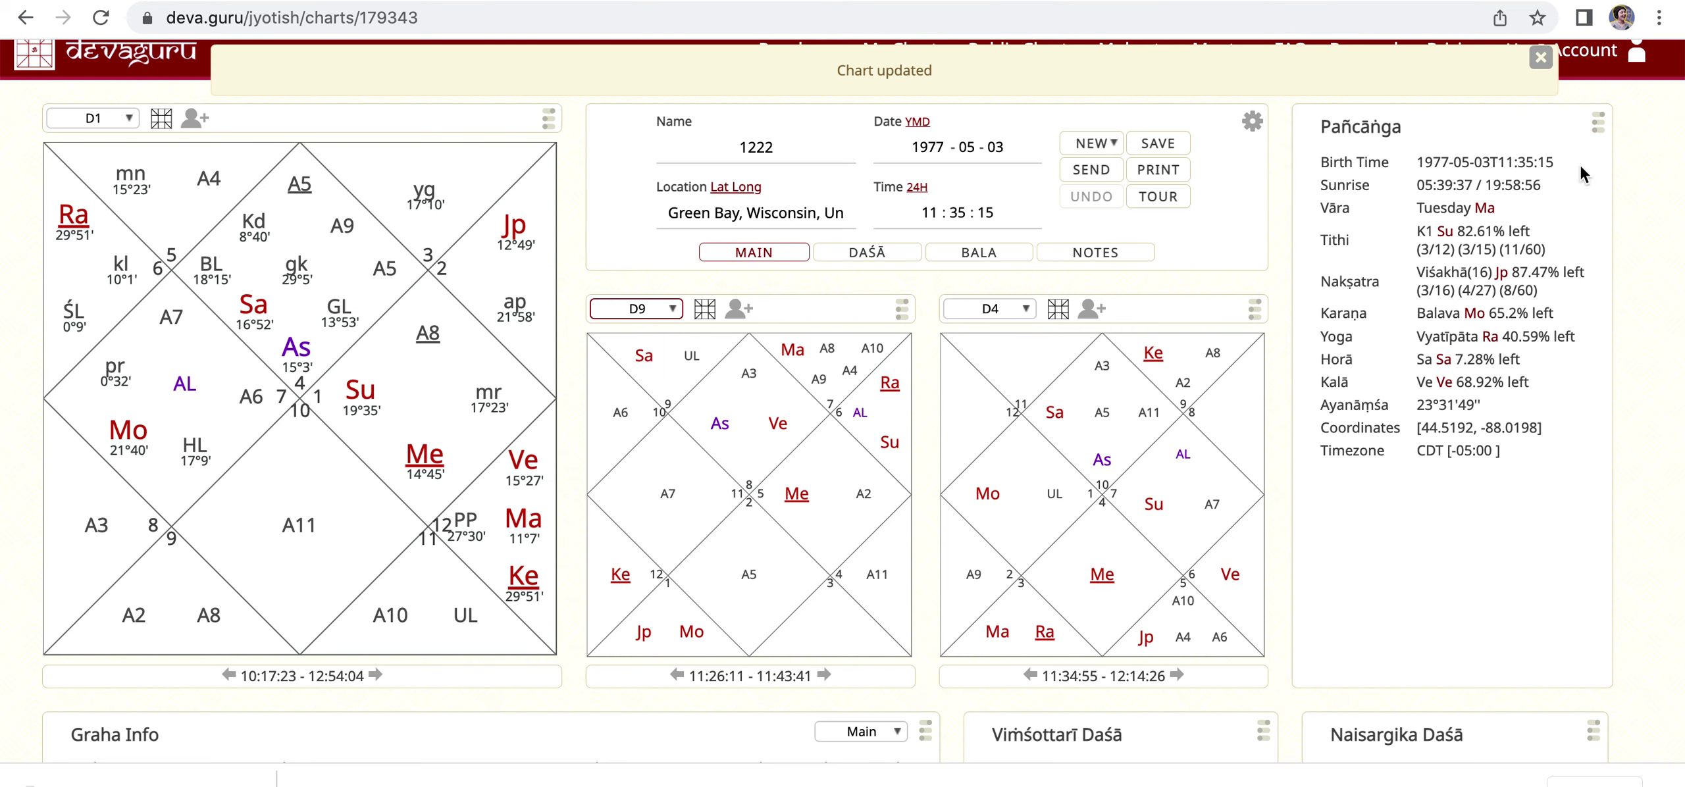
pyautogui.click(1541, 59)
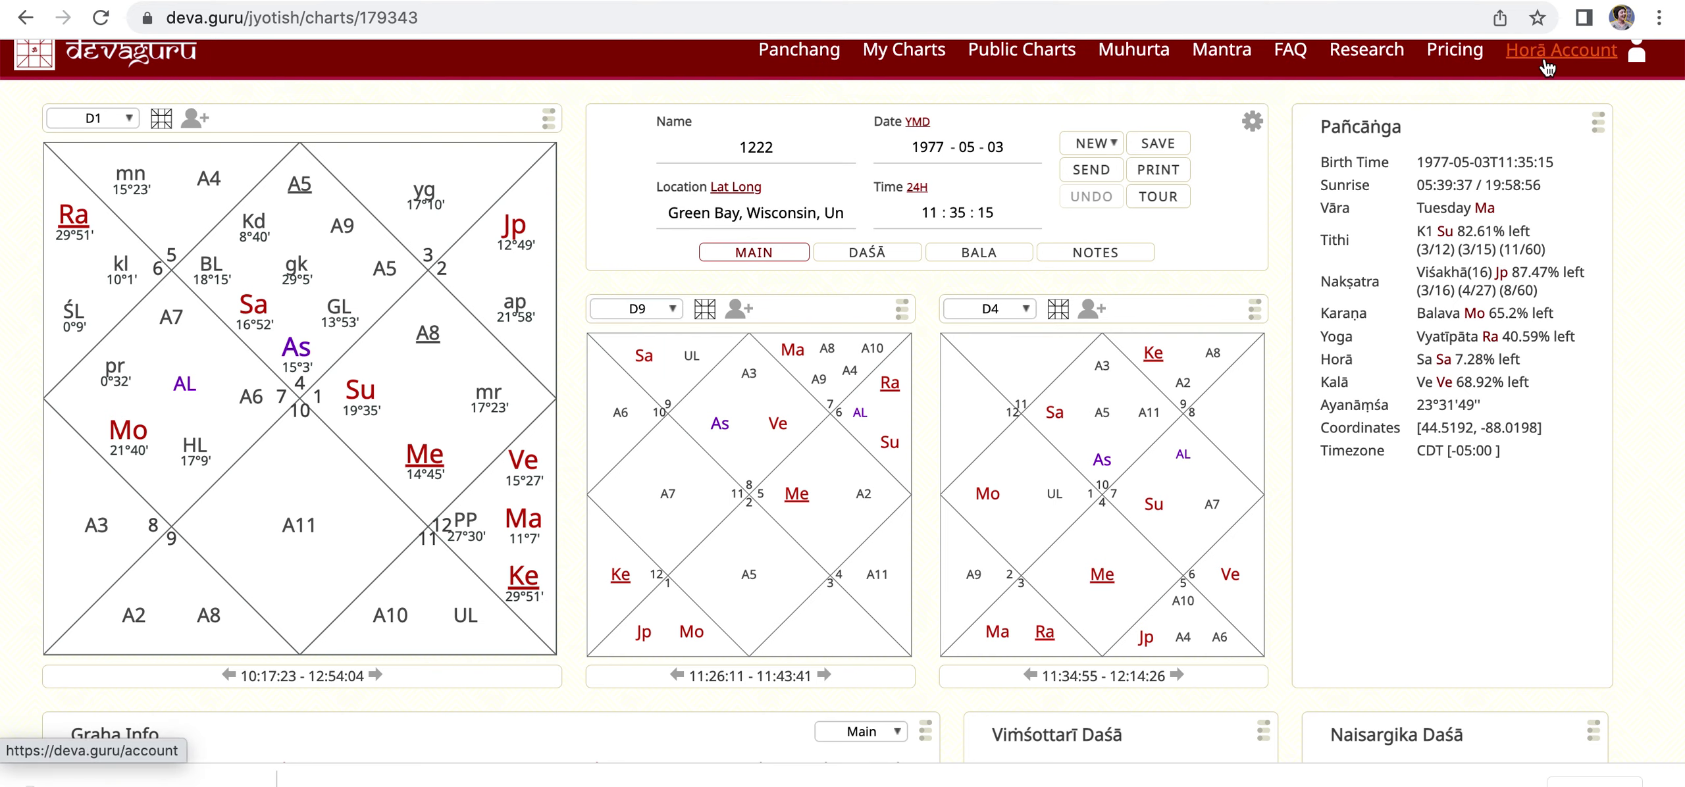
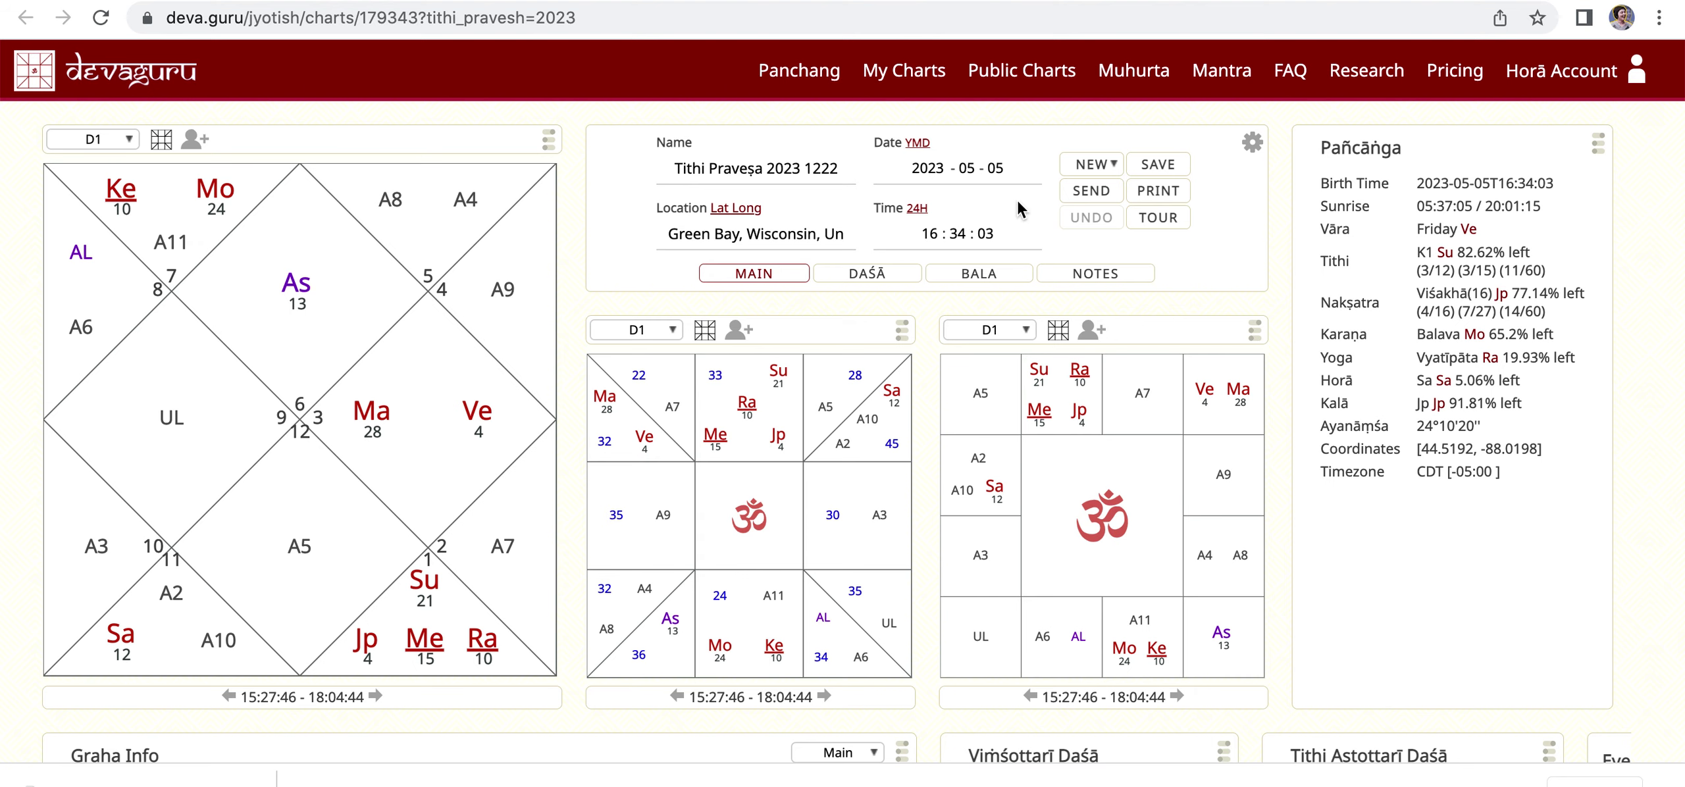
# - Compare the Tithi Praveṣa 2023 chart with the original chart 1222, and return to chart 1222
pyautogui.click(975, 177)
pyautogui.click(1004, 179)
pyautogui.press('super+bracketleft')
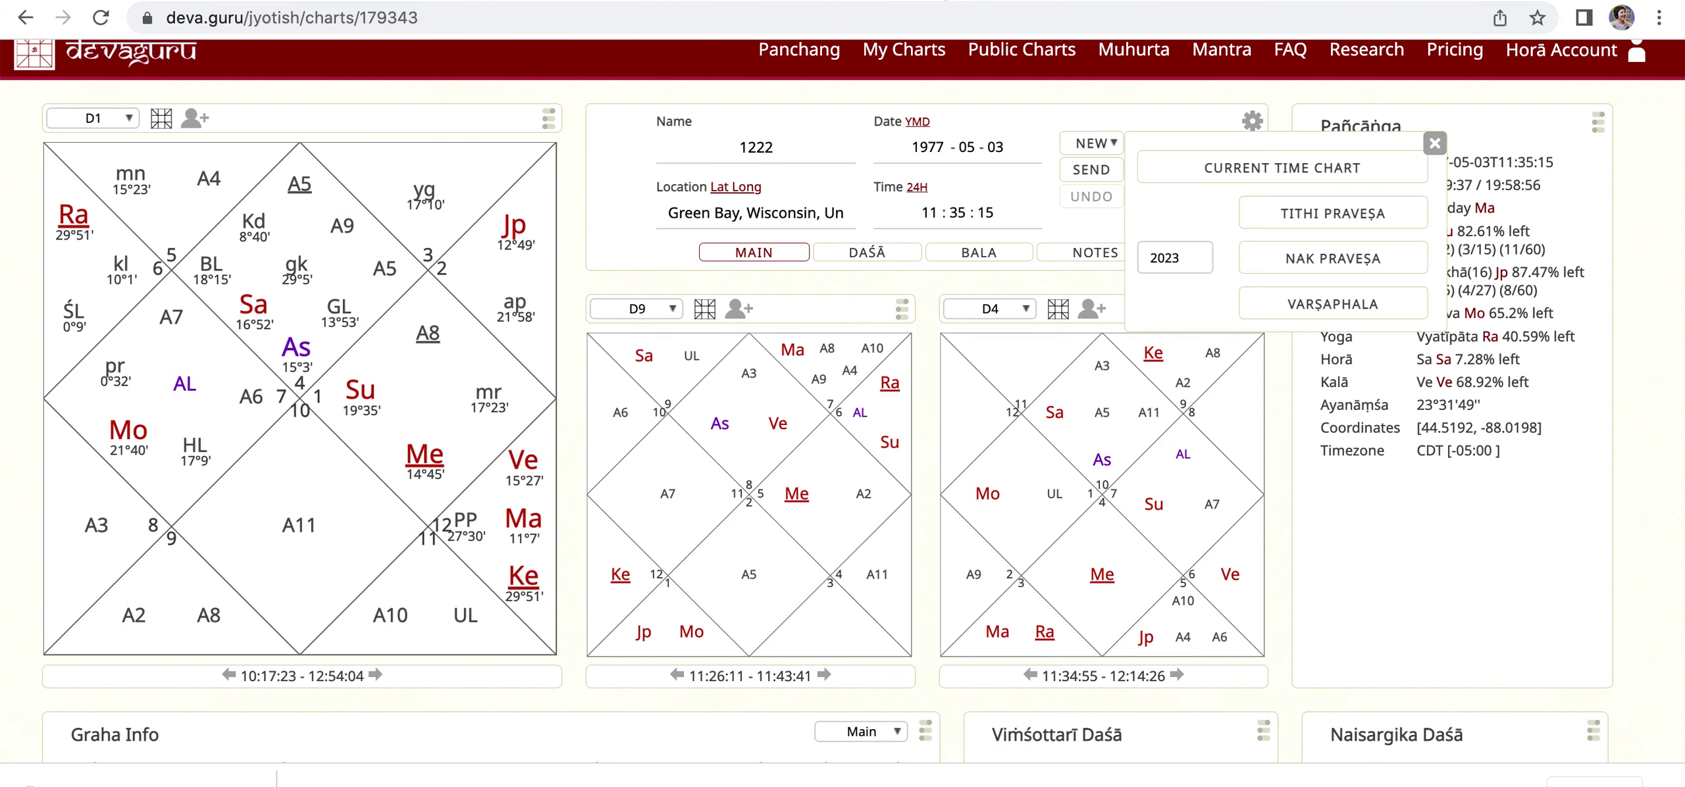
pyautogui.click(1435, 144)
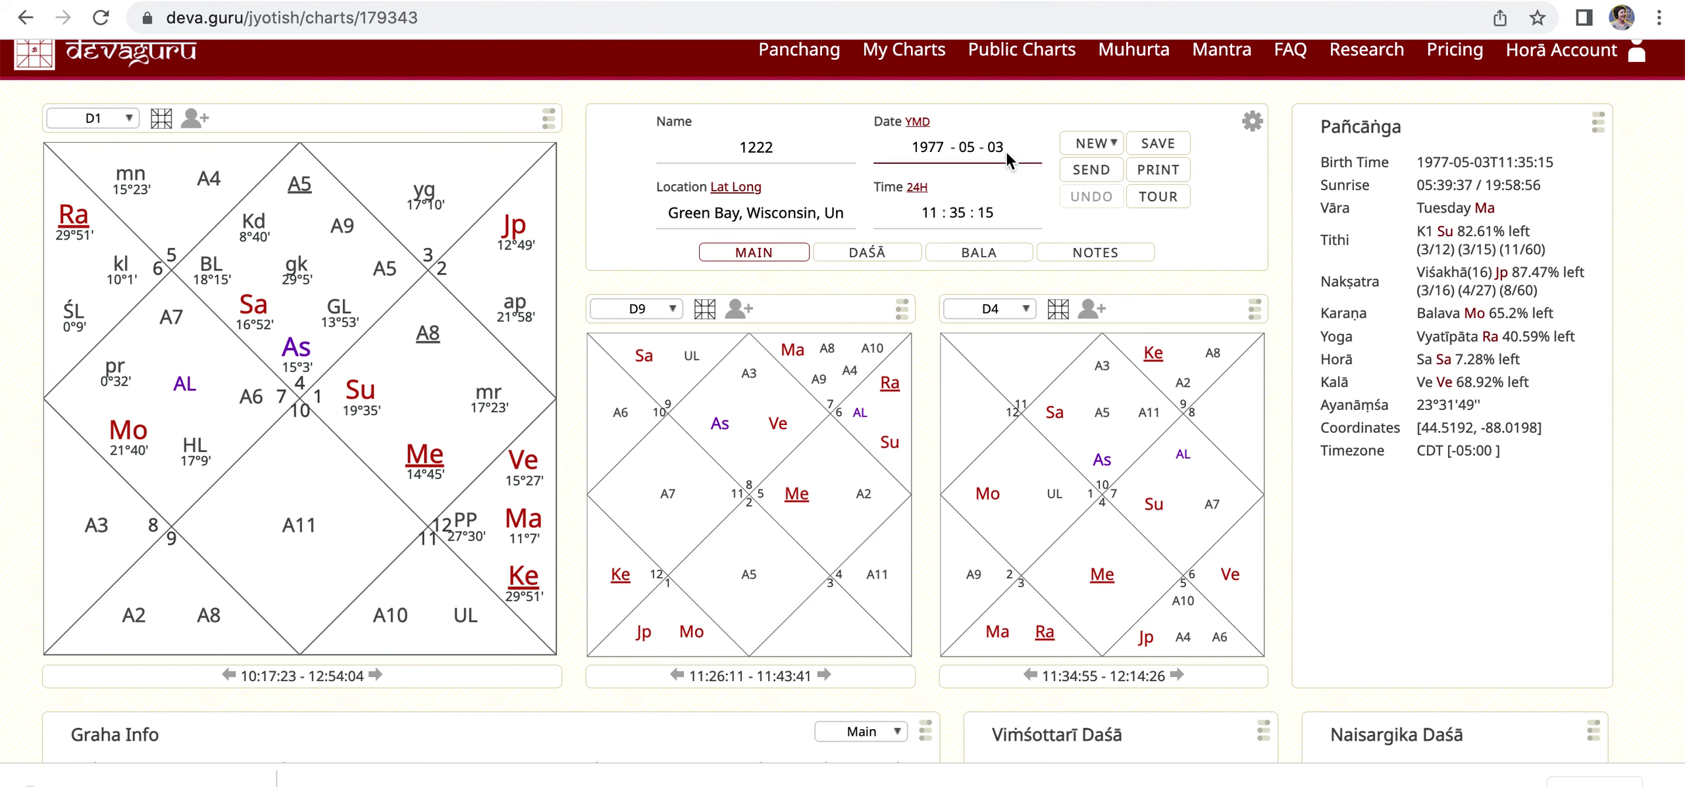
pyautogui.scroll(1, 1006, 153)
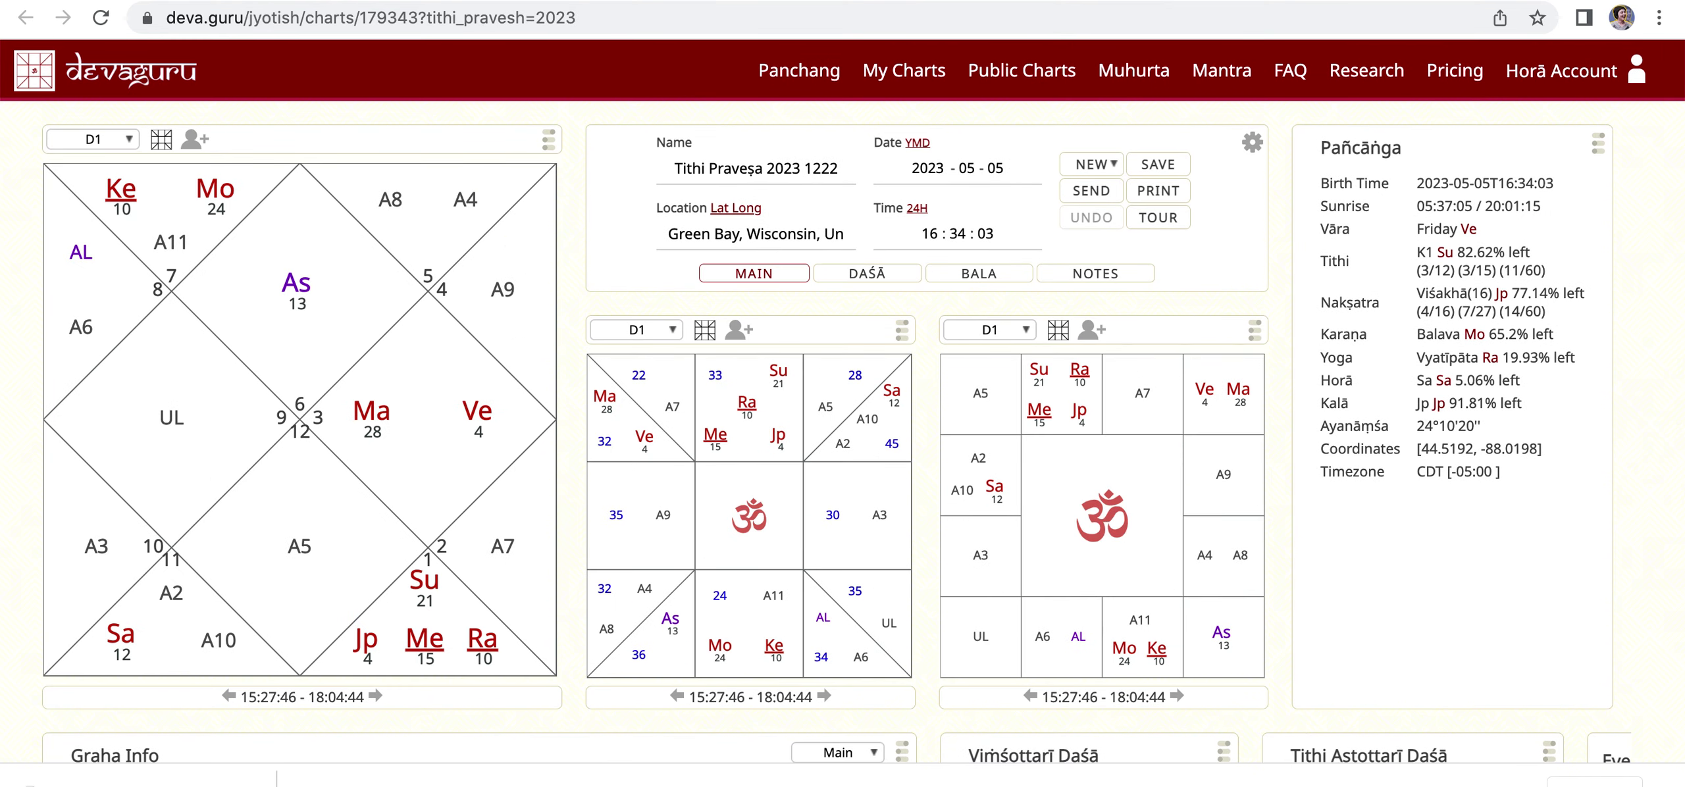
pyautogui.press('super+Left')
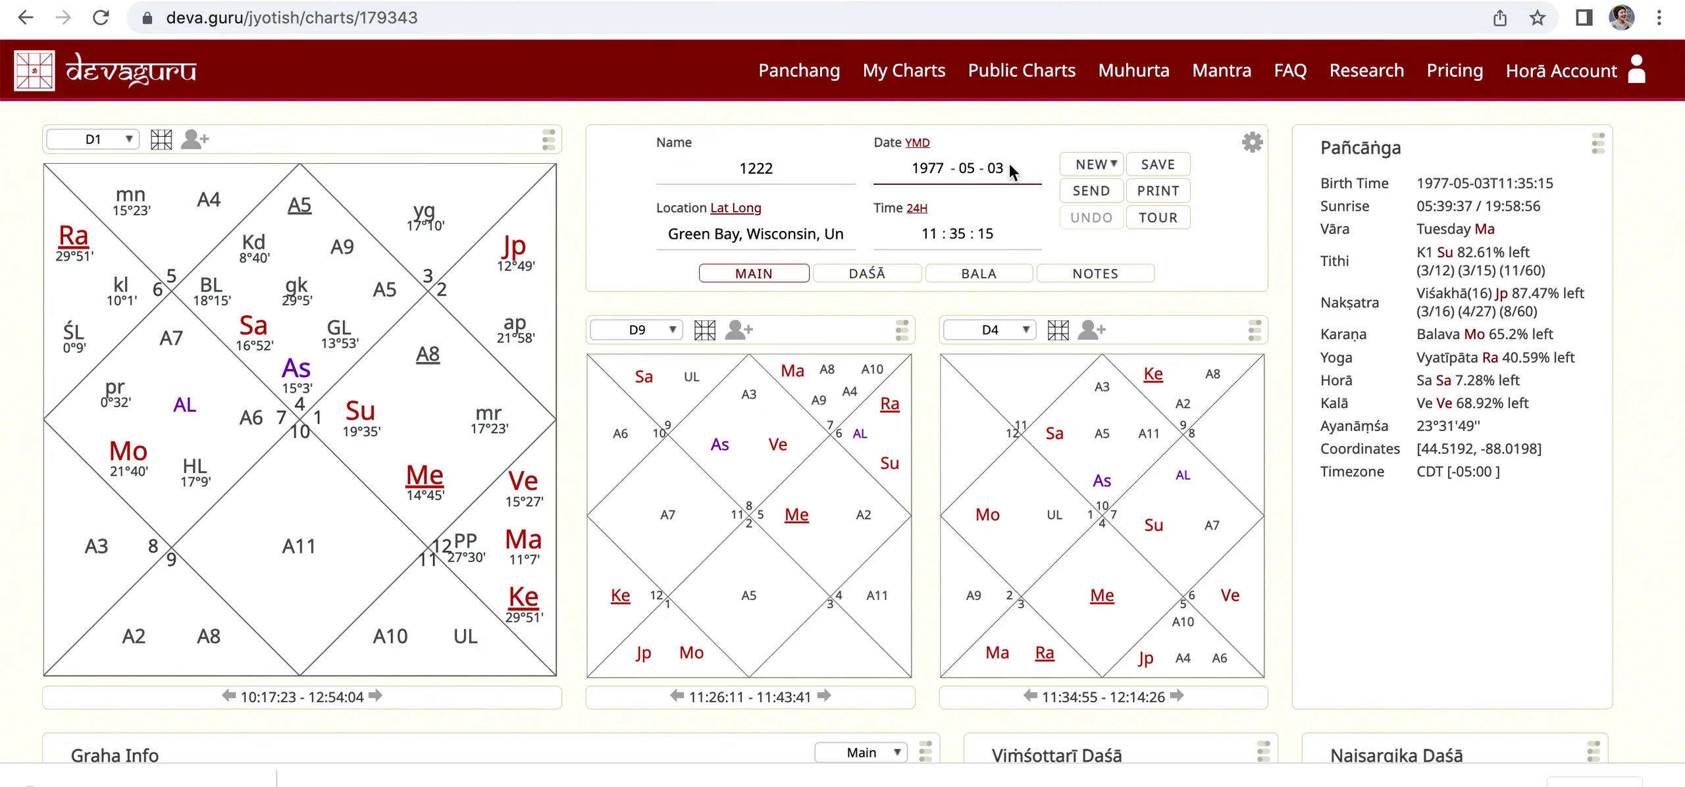
# - Review the new-chart options for current time, Tithi Praveṣa, Nak Praveṣa and Varṣaphala for 2023
pyautogui.click(1116, 166)
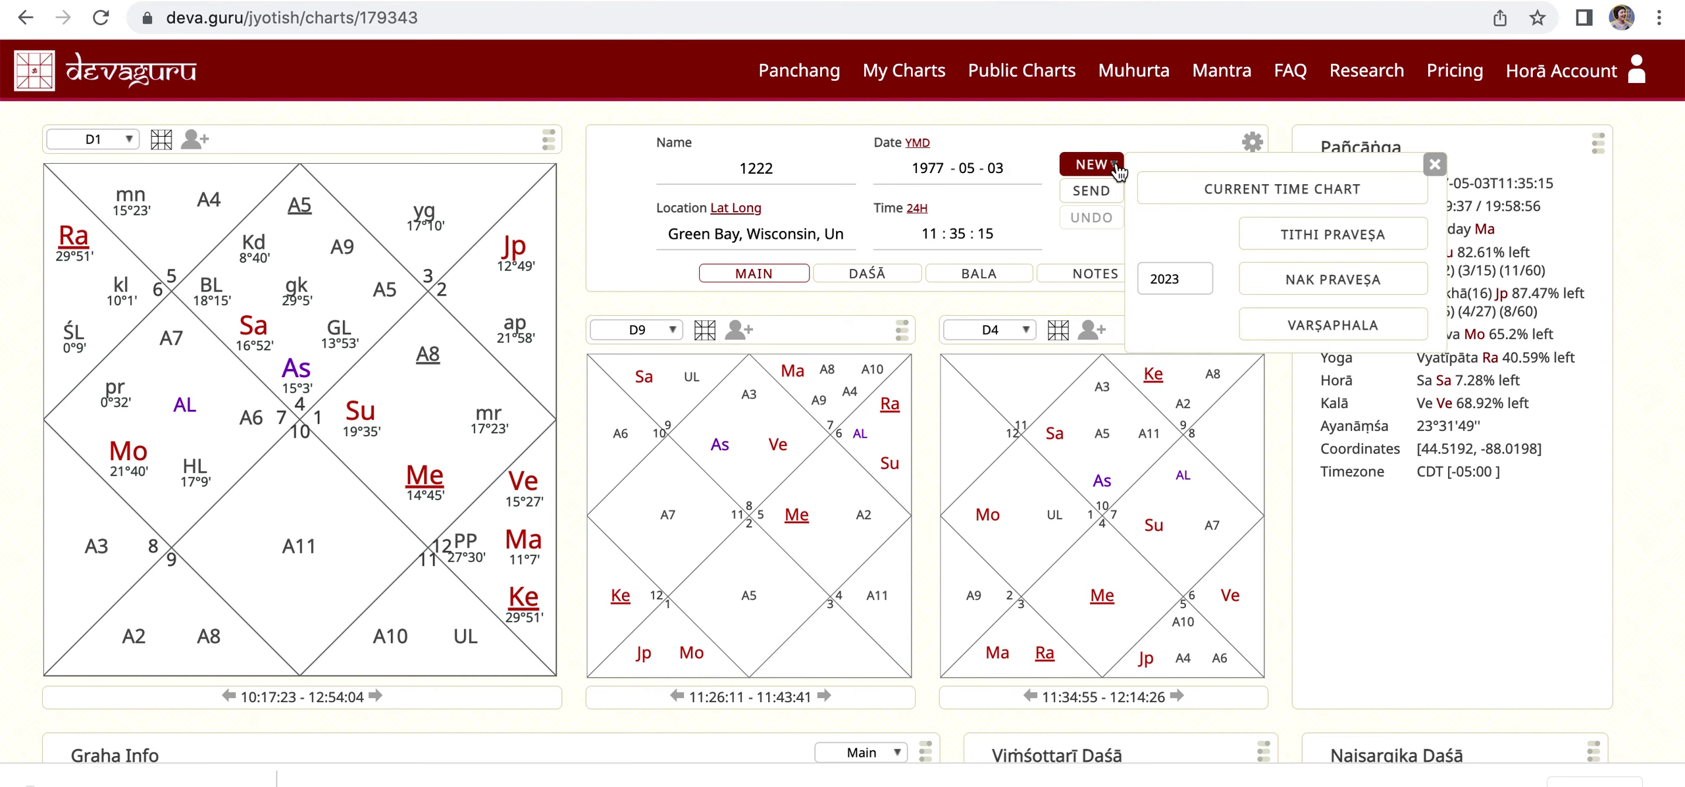
pyautogui.click(1156, 281)
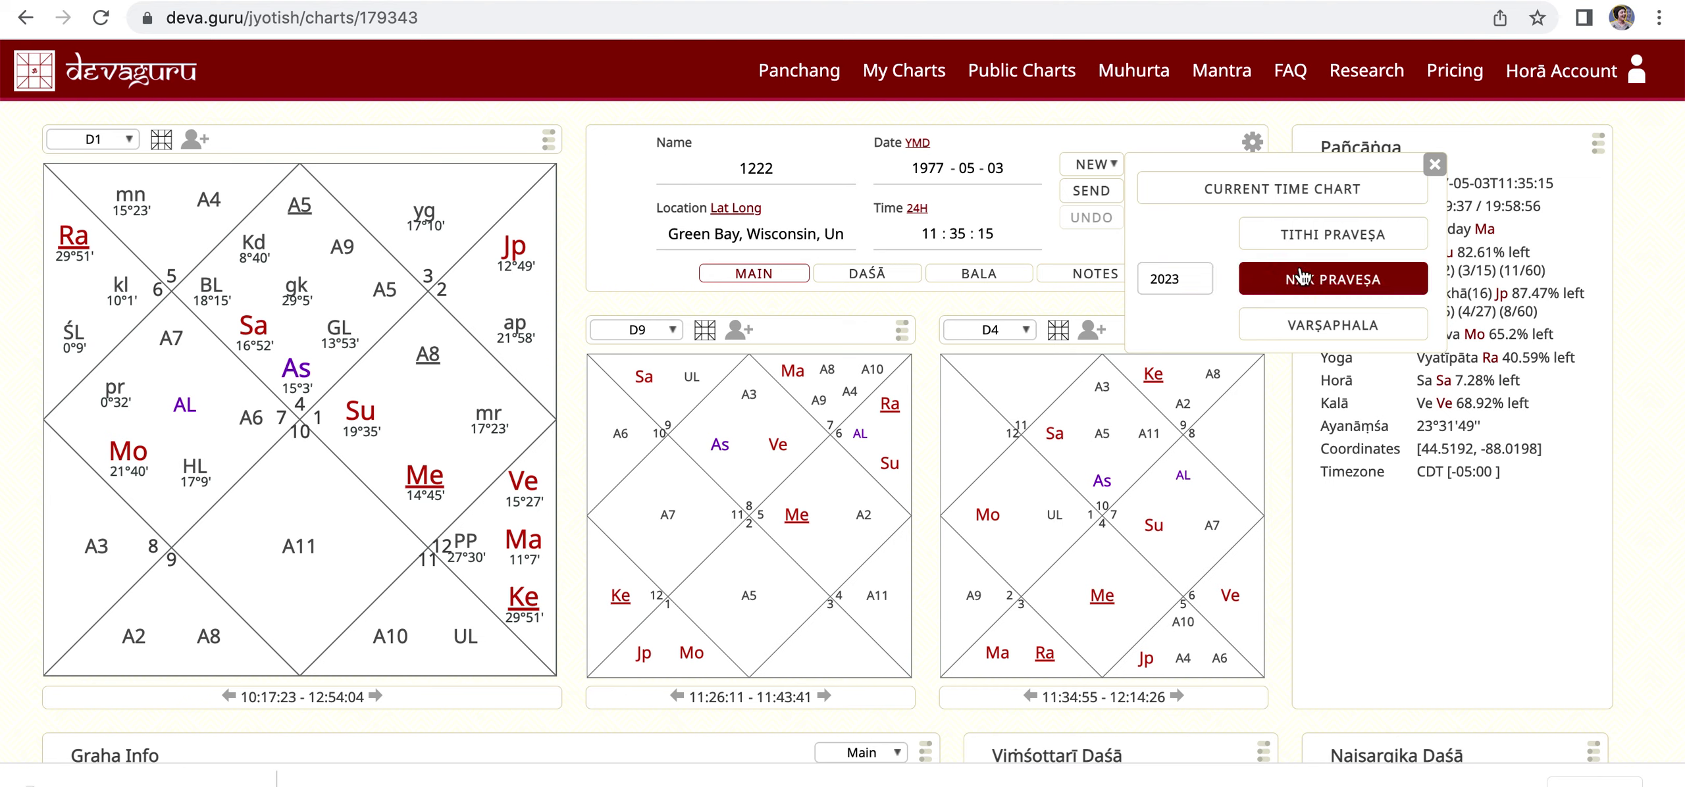
pyautogui.click(1311, 244)
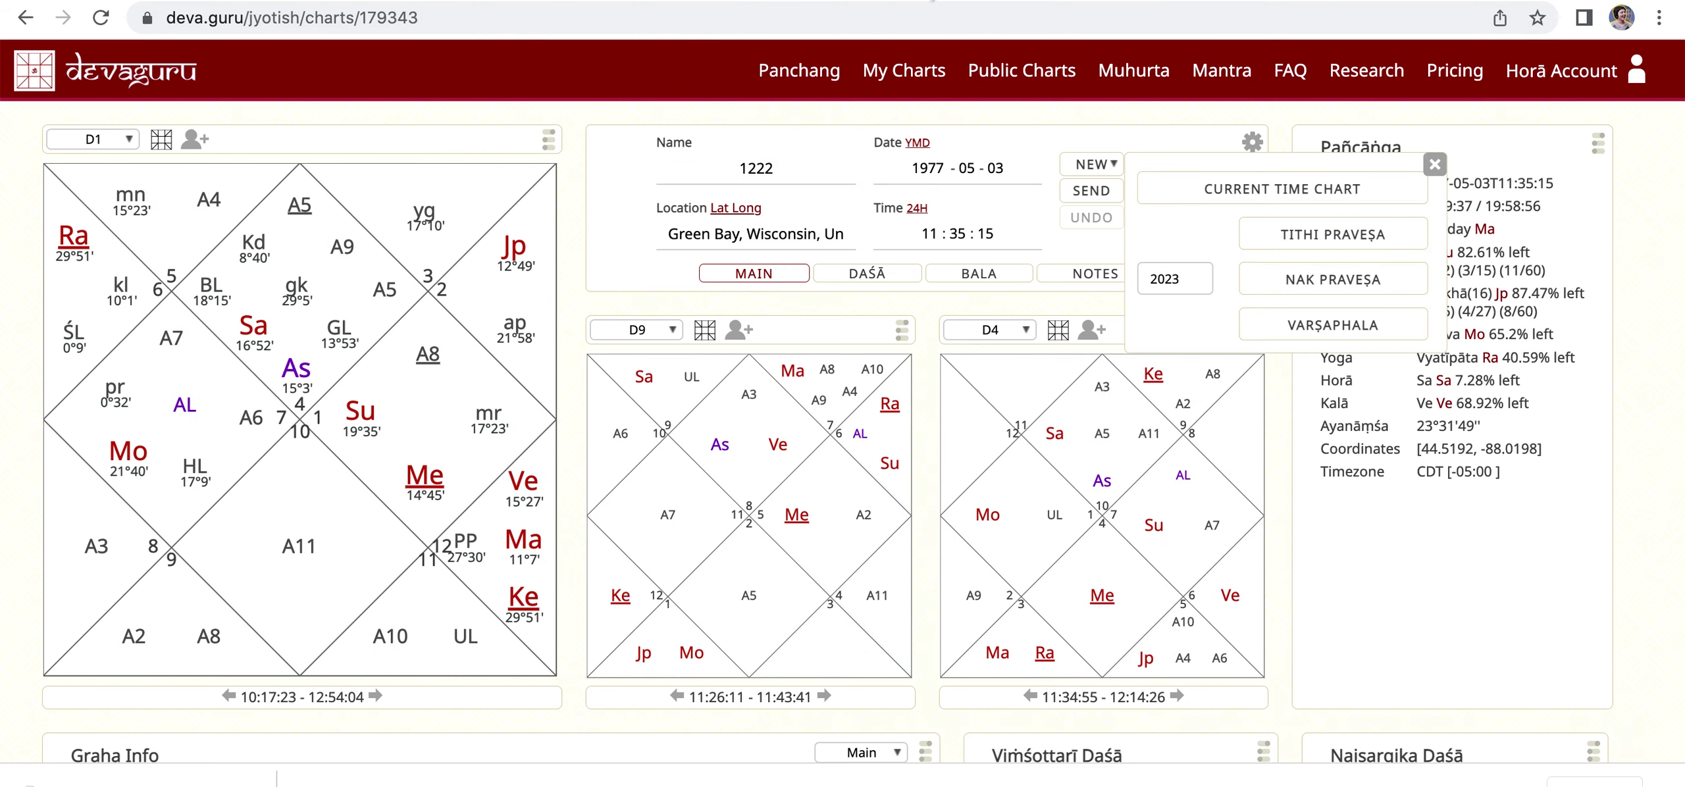
pyautogui.click(1436, 166)
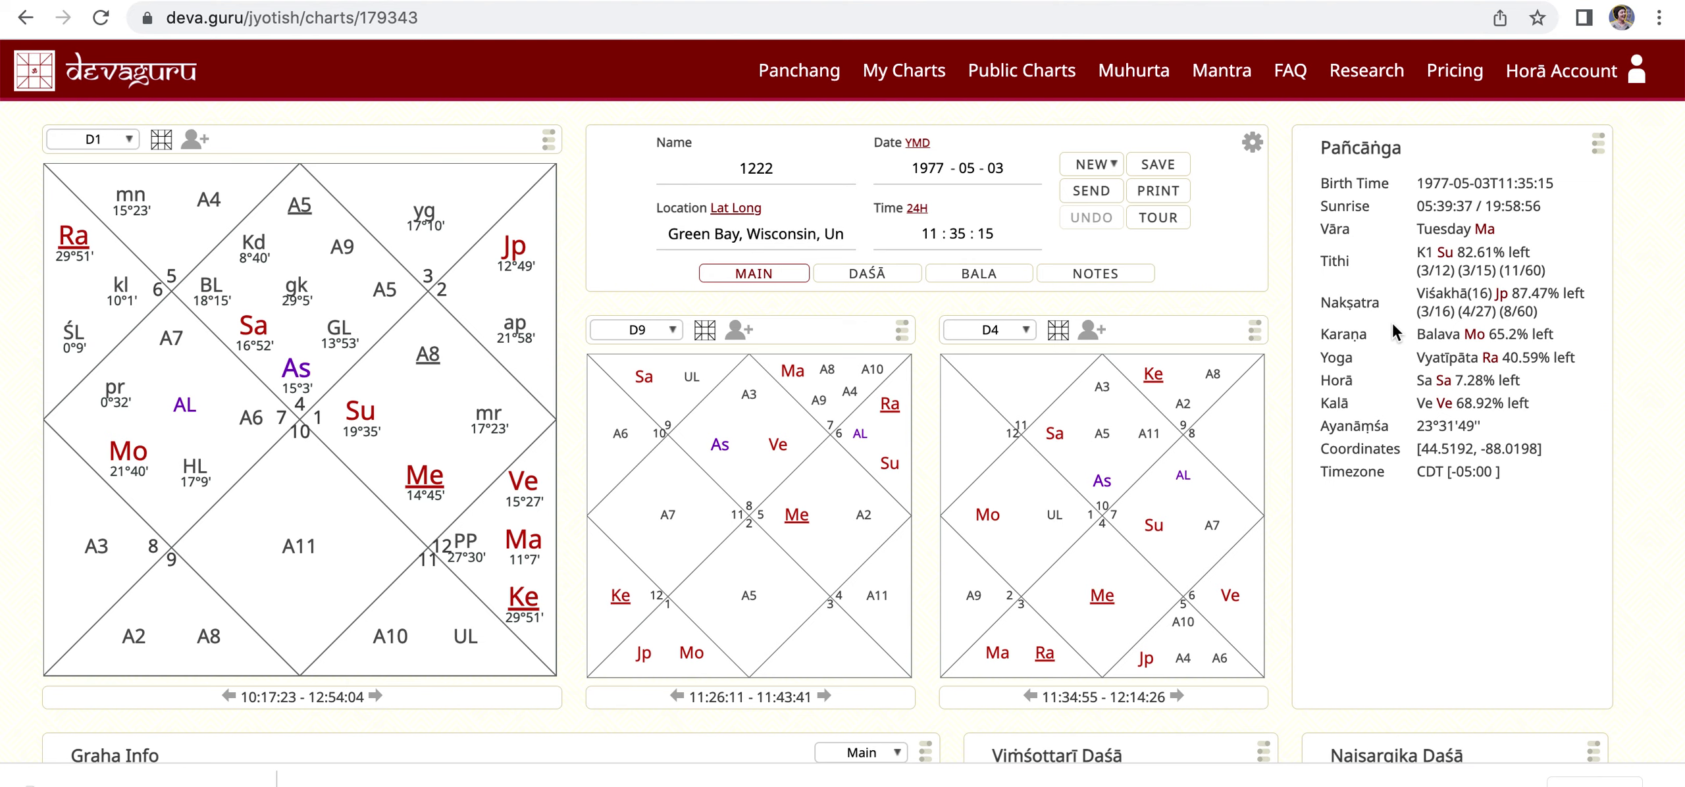
# - Examine the display settings of the Pañcāṅga and Graha Info sections, including the Graha Info view choices
pyautogui.click(1599, 145)
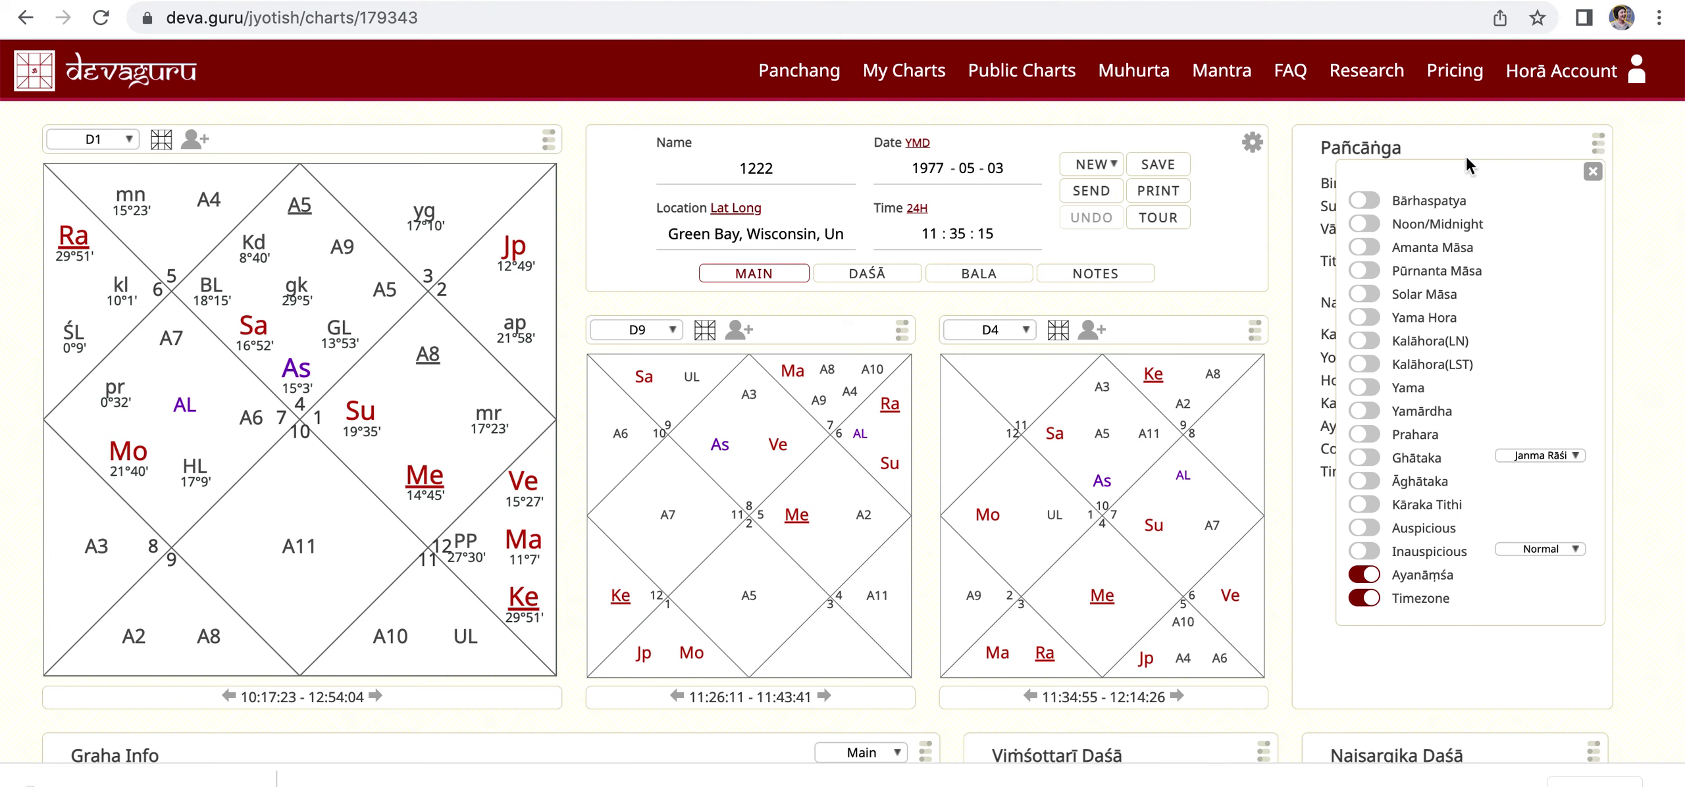
pyautogui.click(1594, 174)
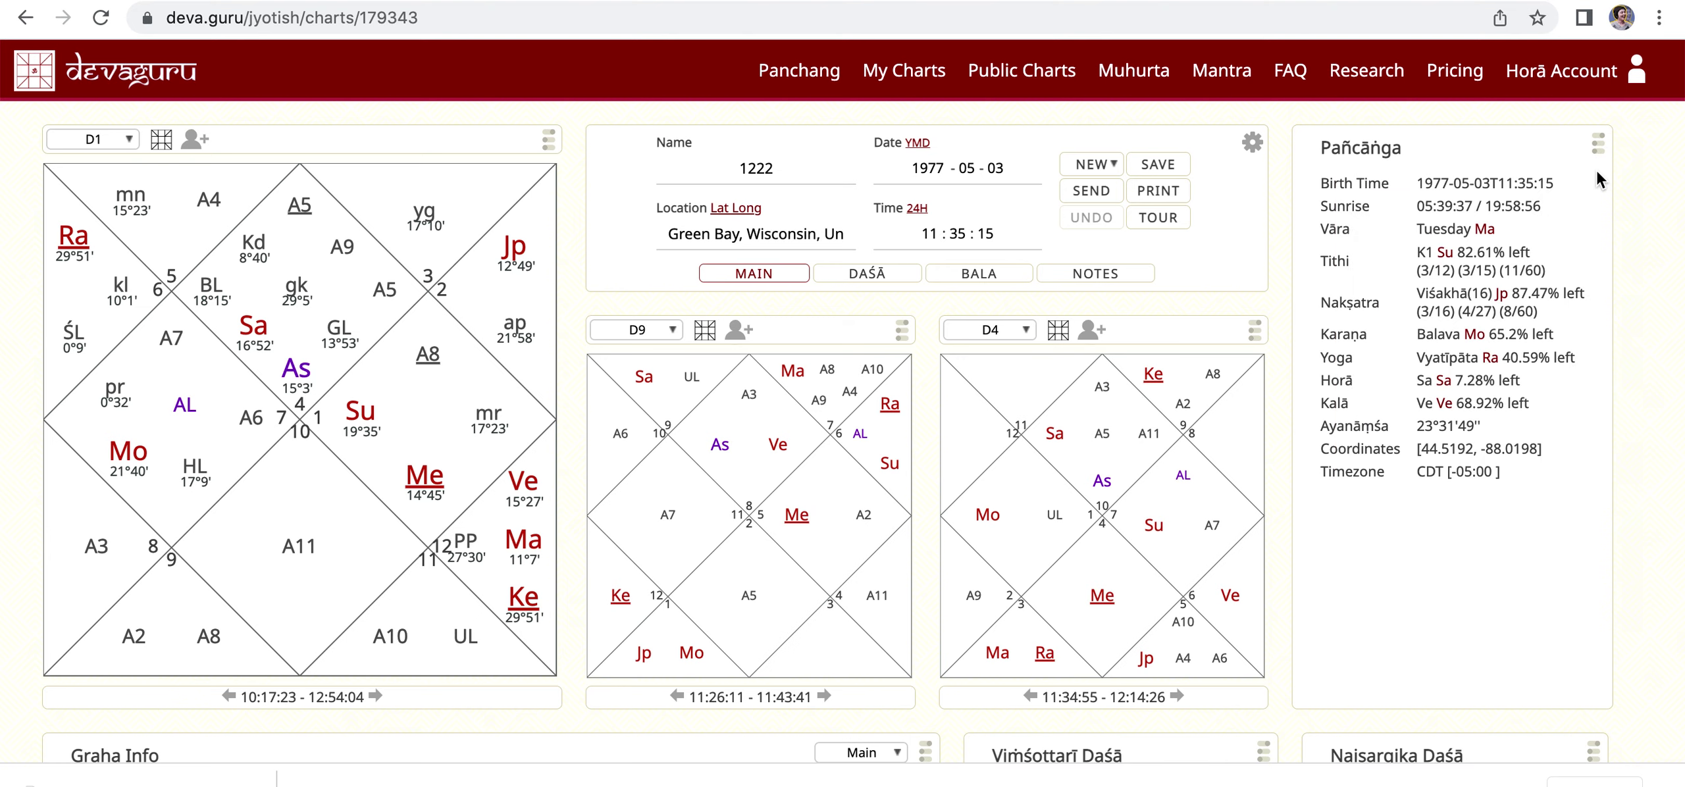
pyautogui.scroll(-6, 1223, 395)
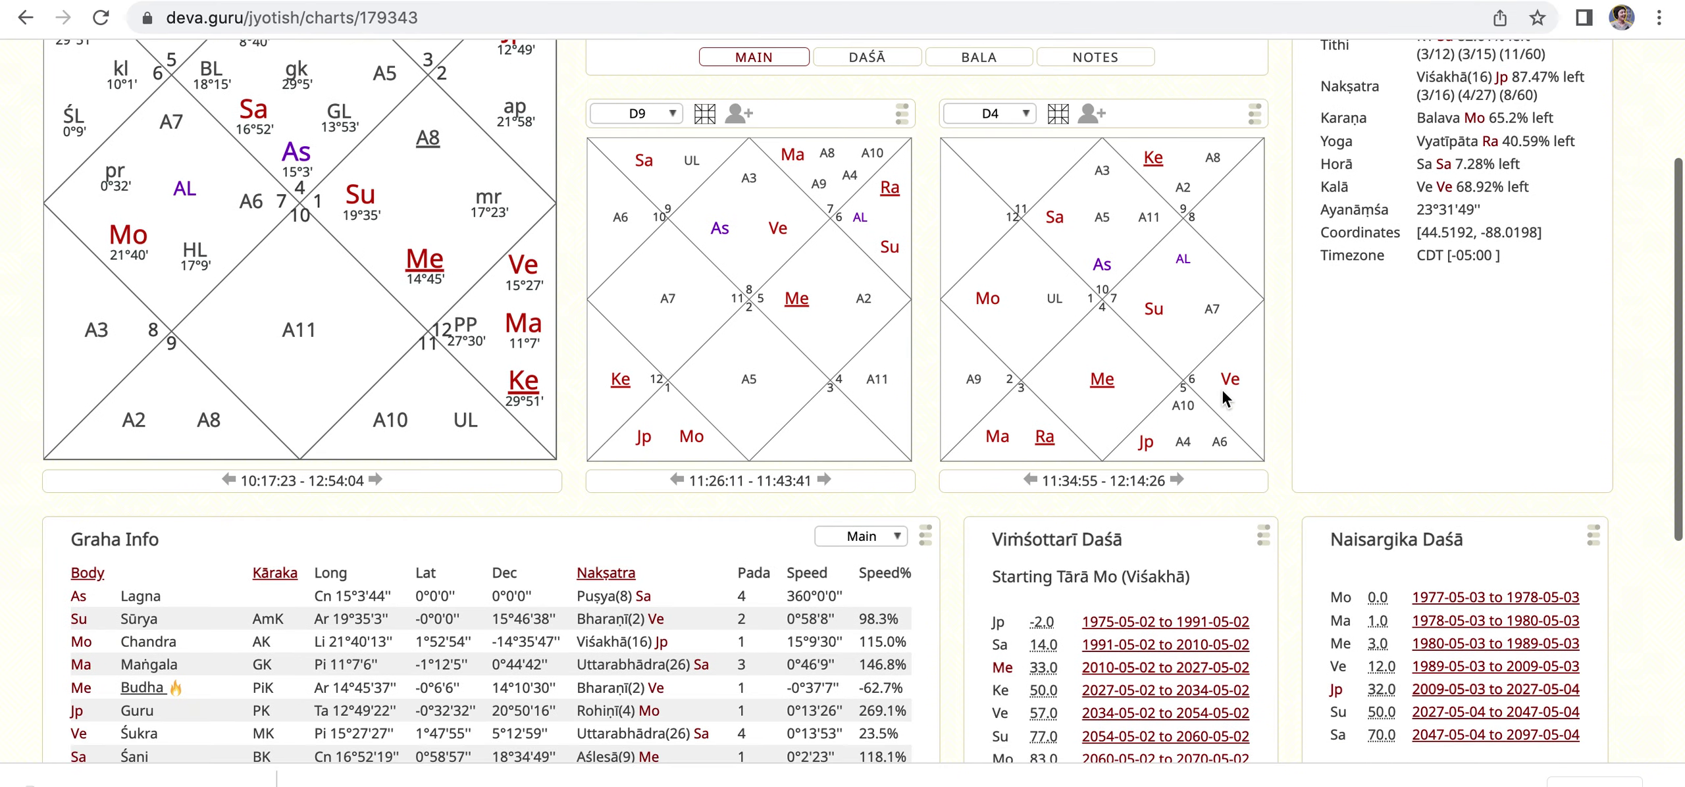
pyautogui.scroll(-3, 1222, 390)
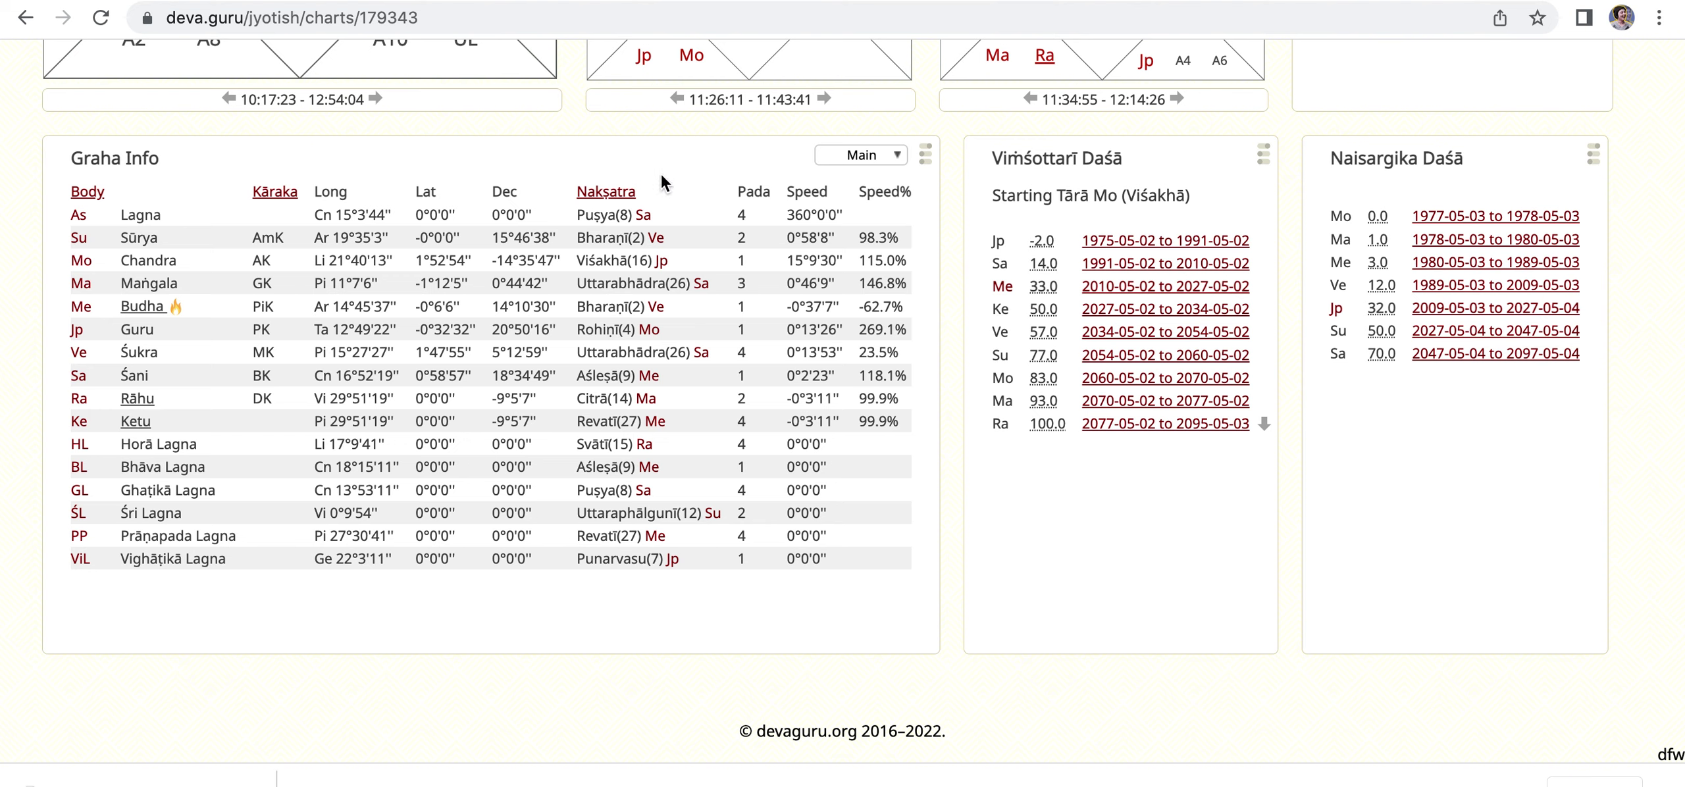
pyautogui.click(901, 154)
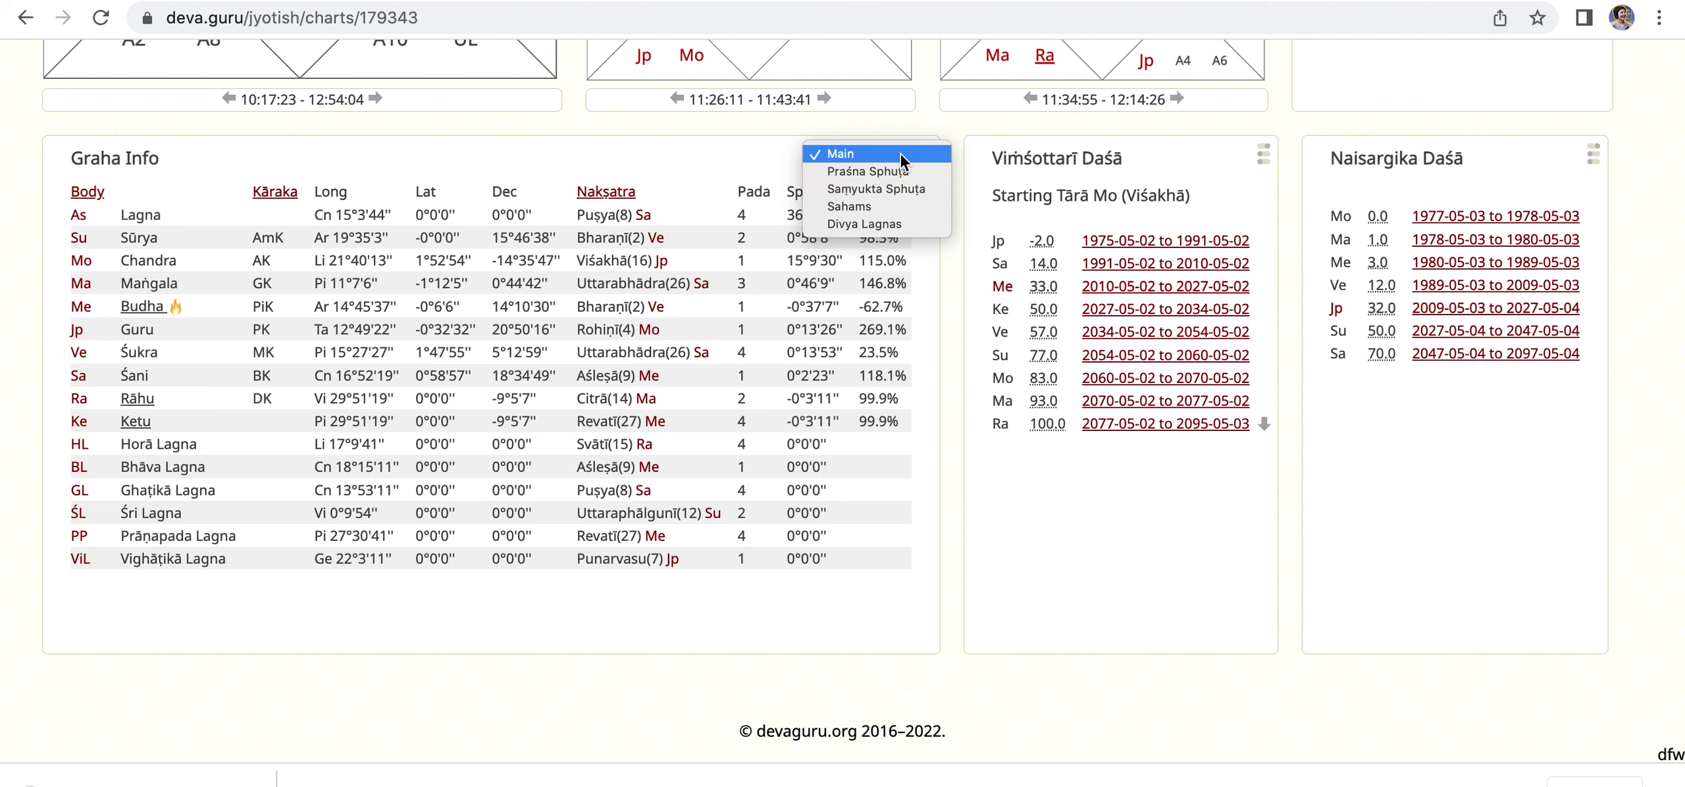
pyautogui.click(900, 156)
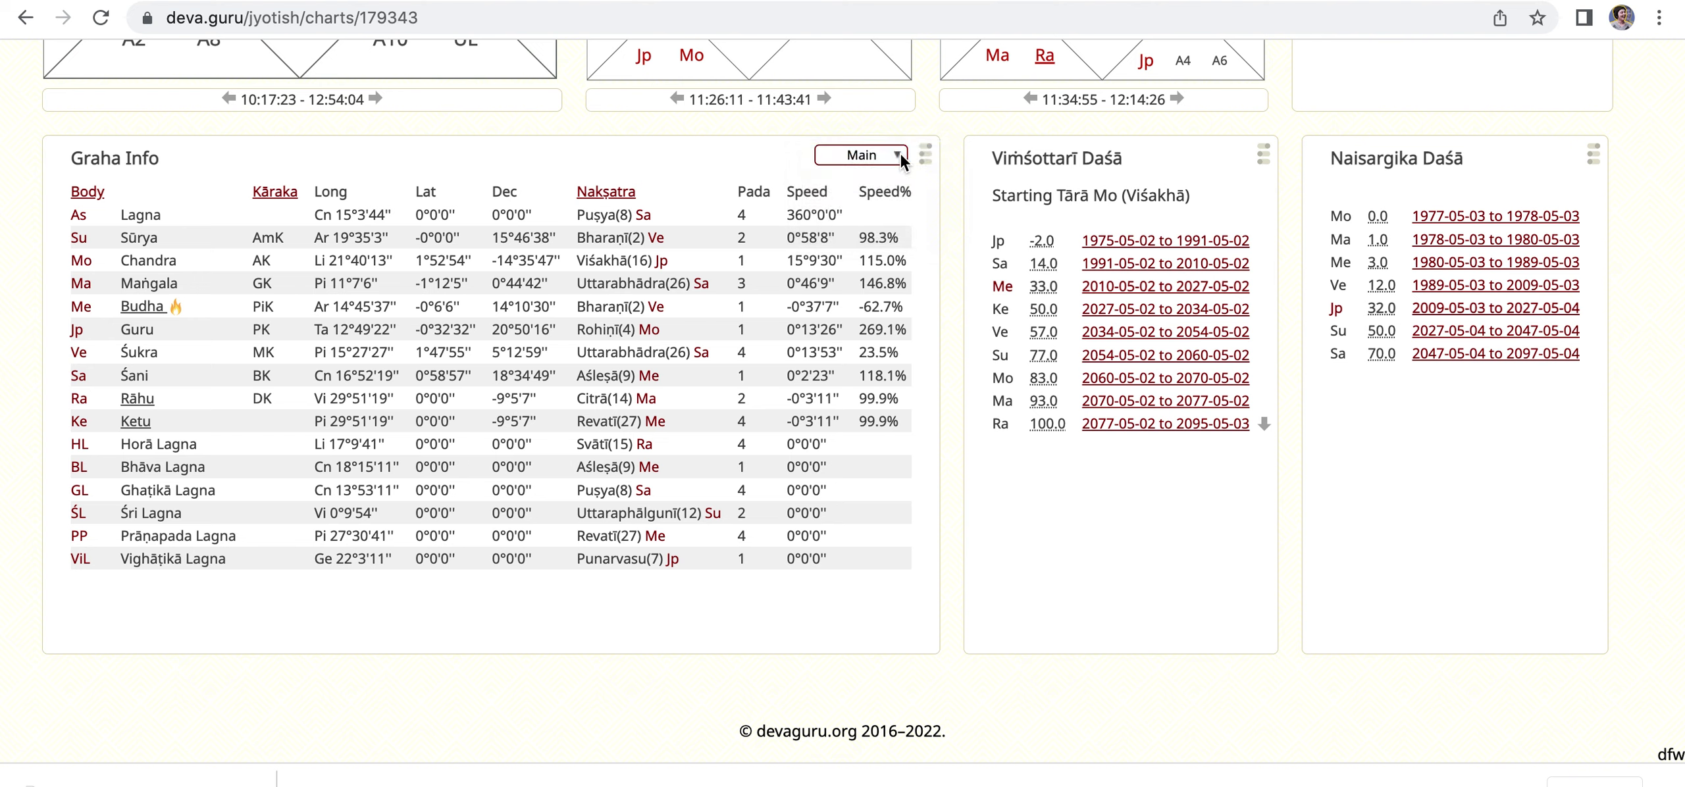
pyautogui.click(925, 158)
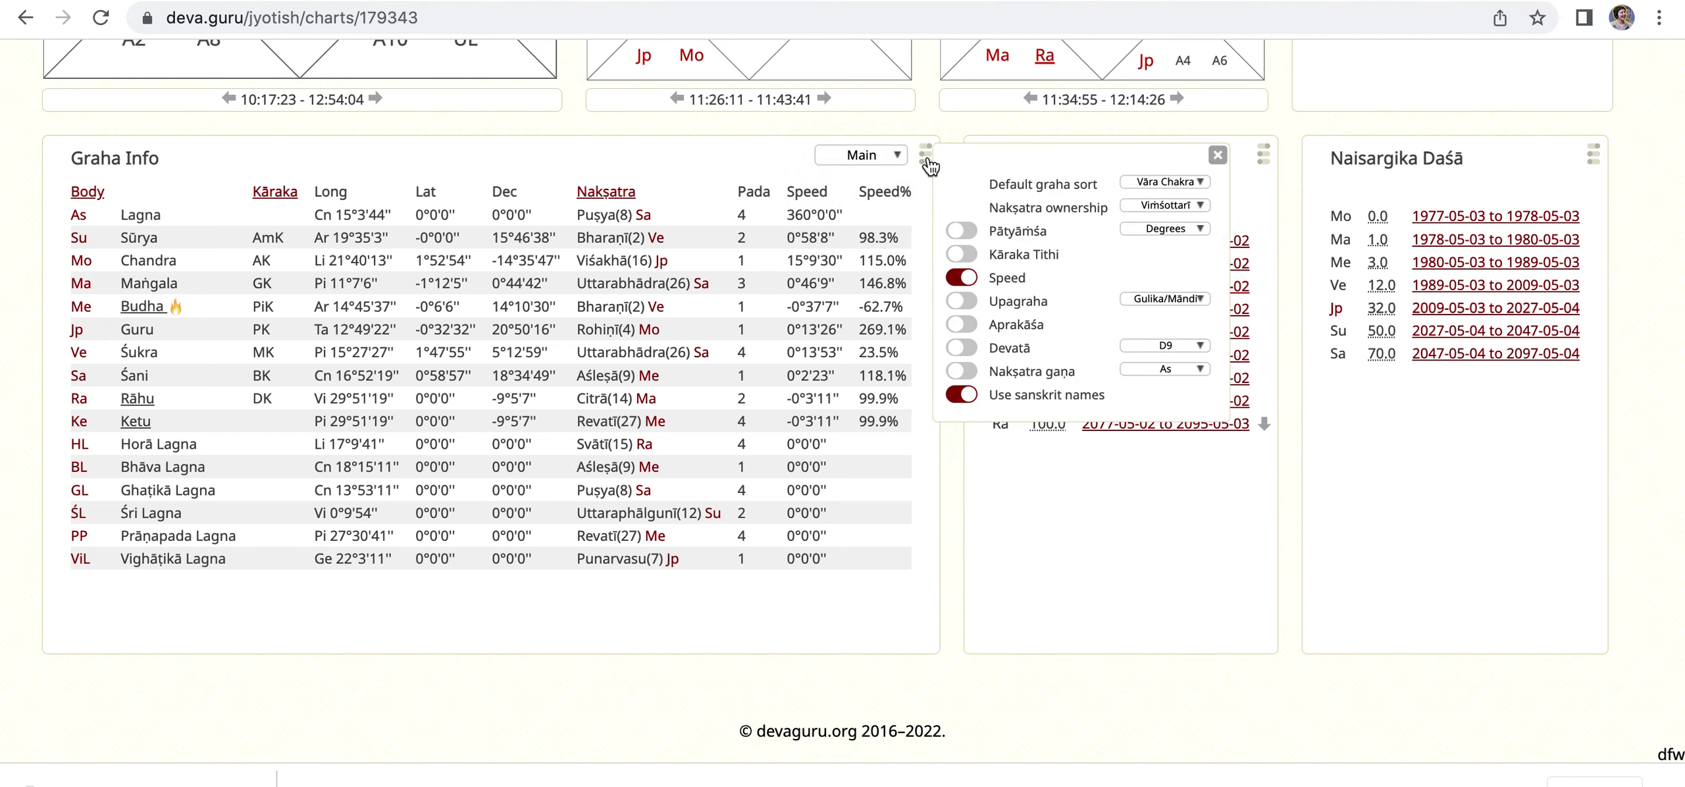
pyautogui.click(927, 158)
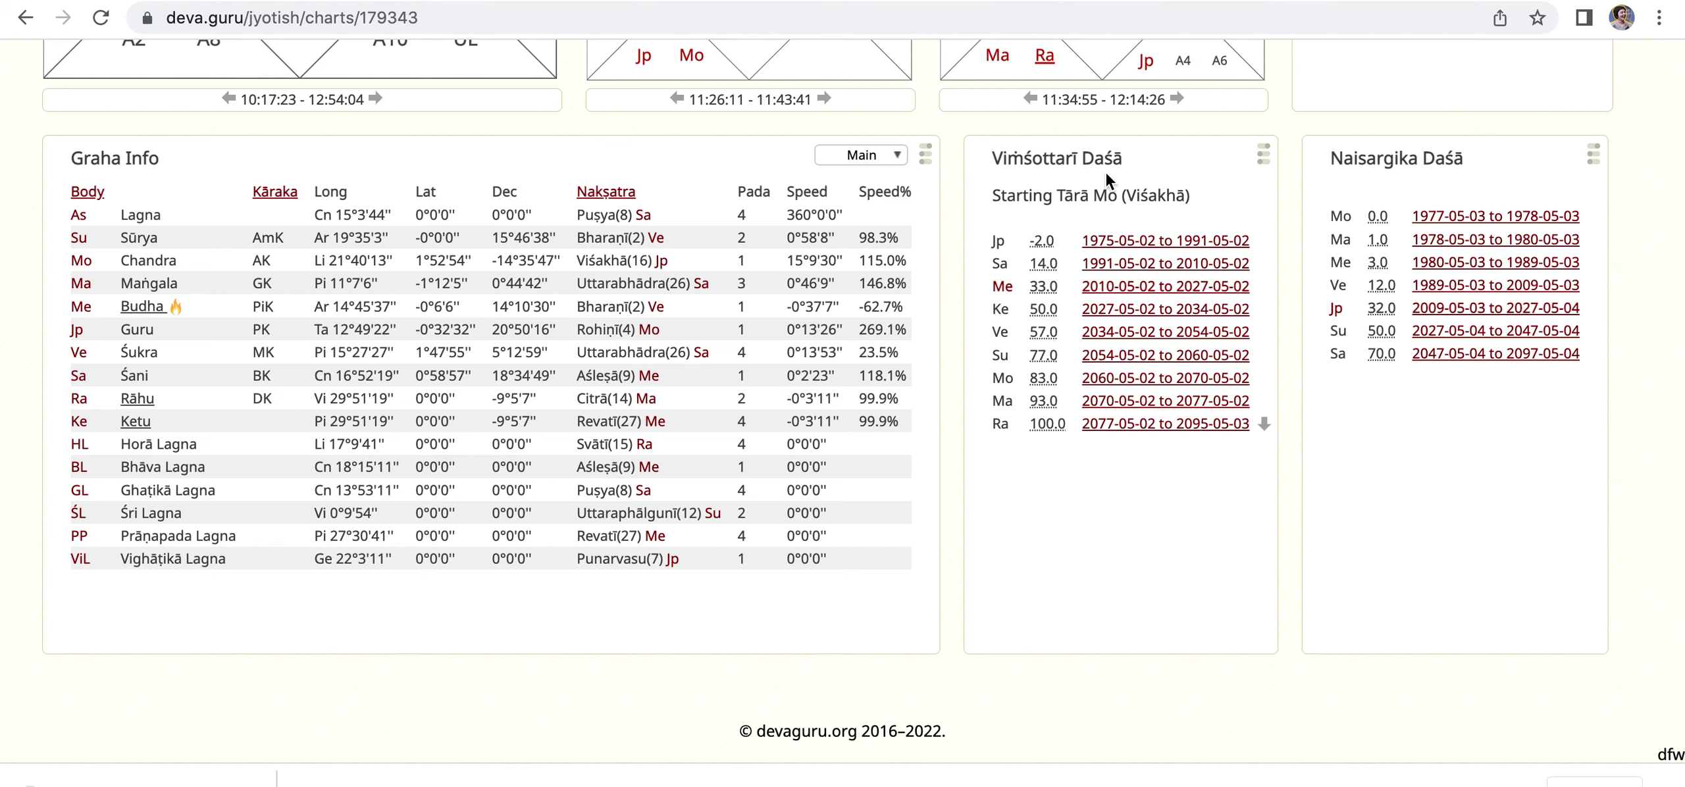
# - Change the daśā system of the Viṁśottarī Daśā table to Nārāyaṇa
pyautogui.click(1264, 155)
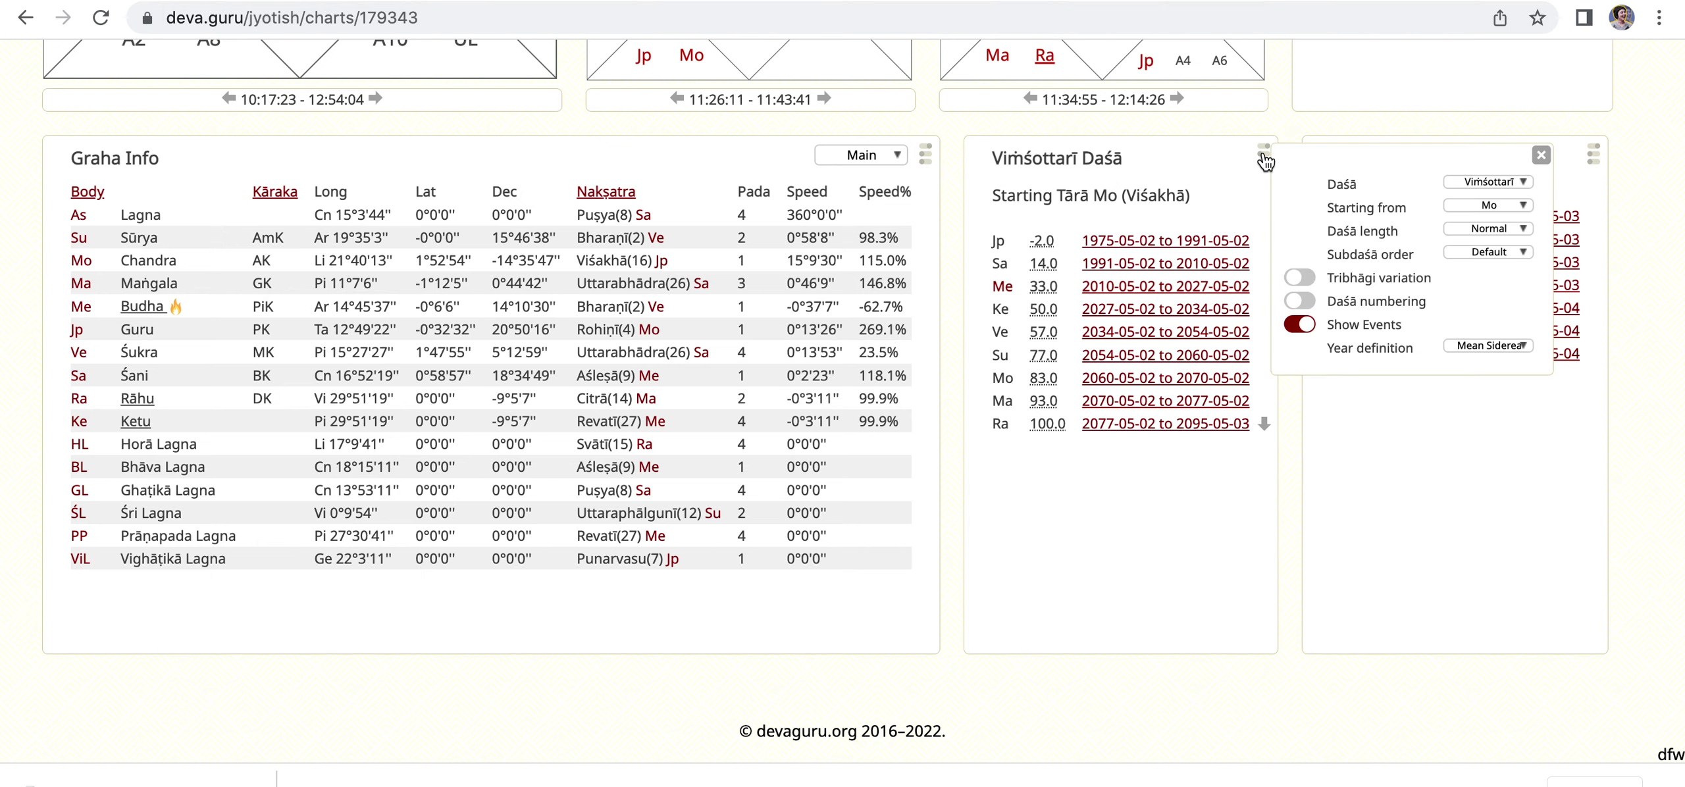
pyautogui.click(1524, 184)
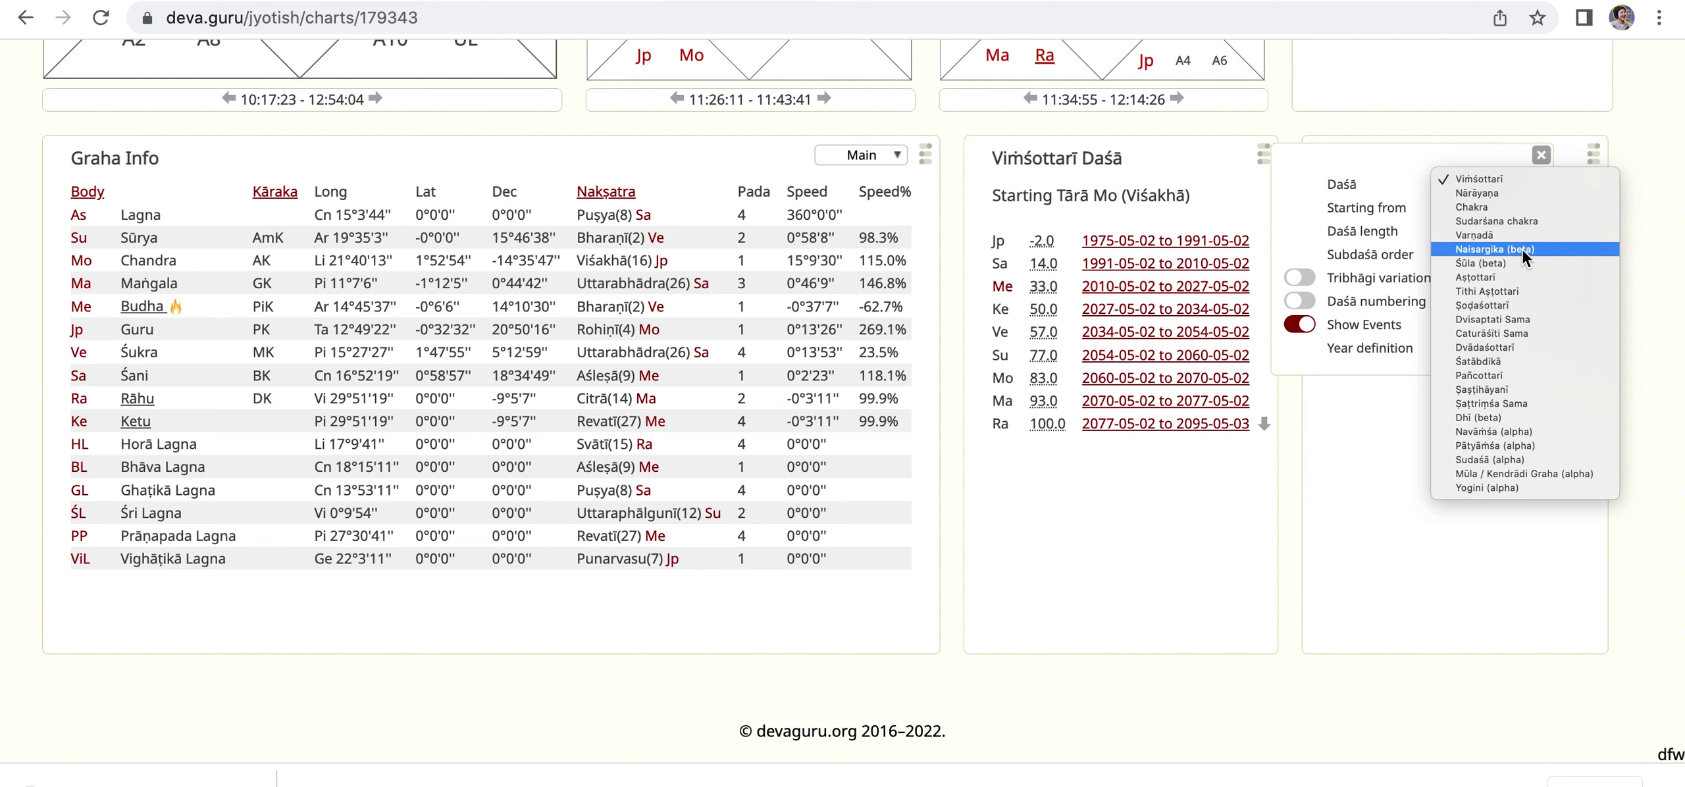
pyautogui.click(1508, 195)
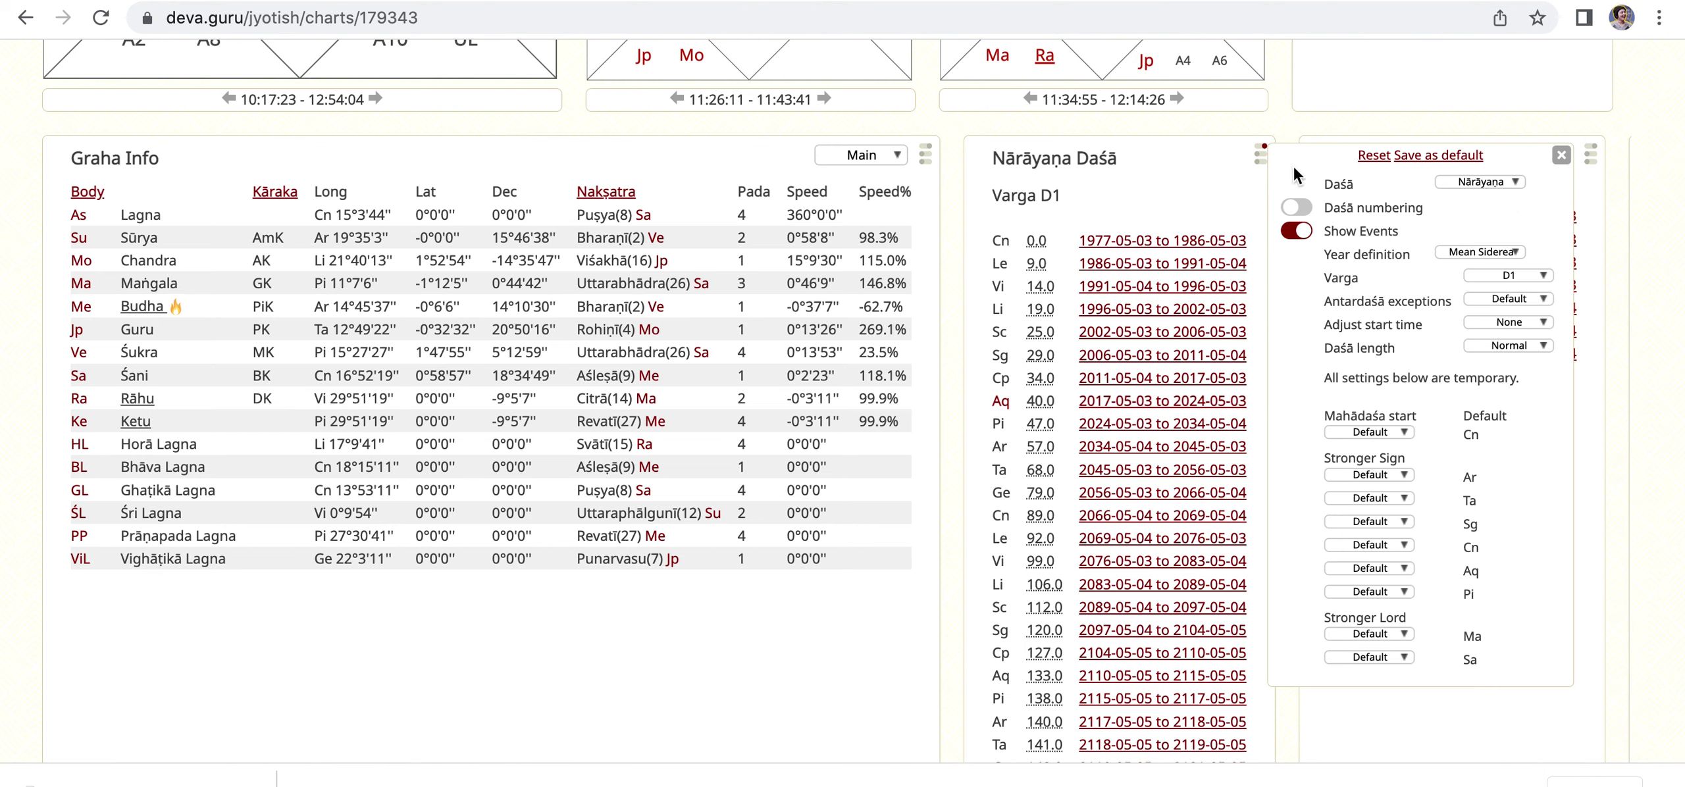
# - Switch the Nārāyaṇa Daśā table back to the Viṁśottarī daśā system and close its settings
pyautogui.click(1517, 182)
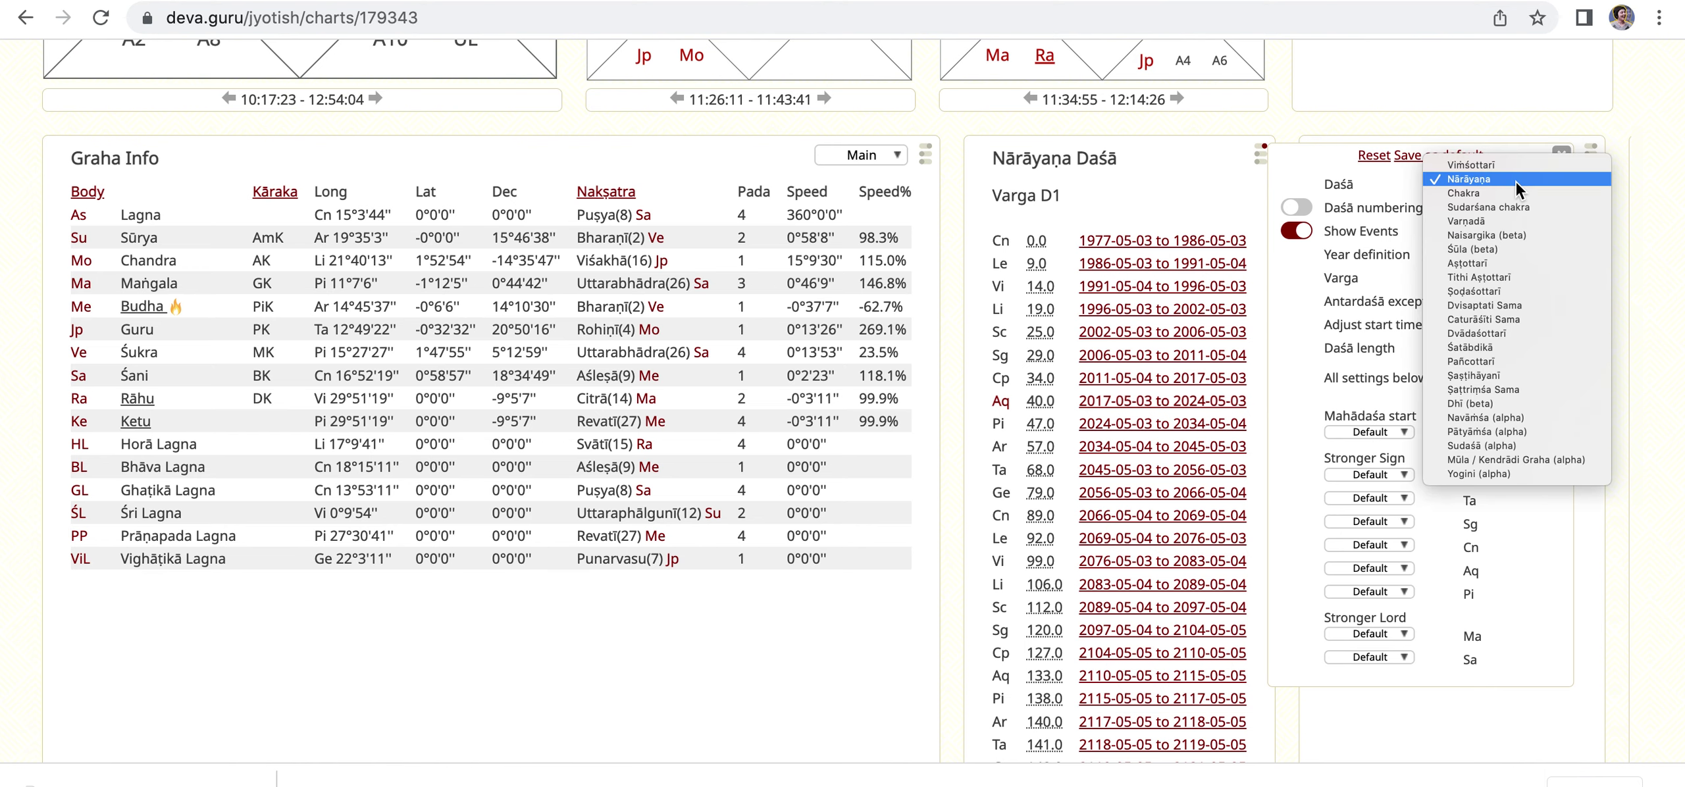
pyautogui.click(1491, 164)
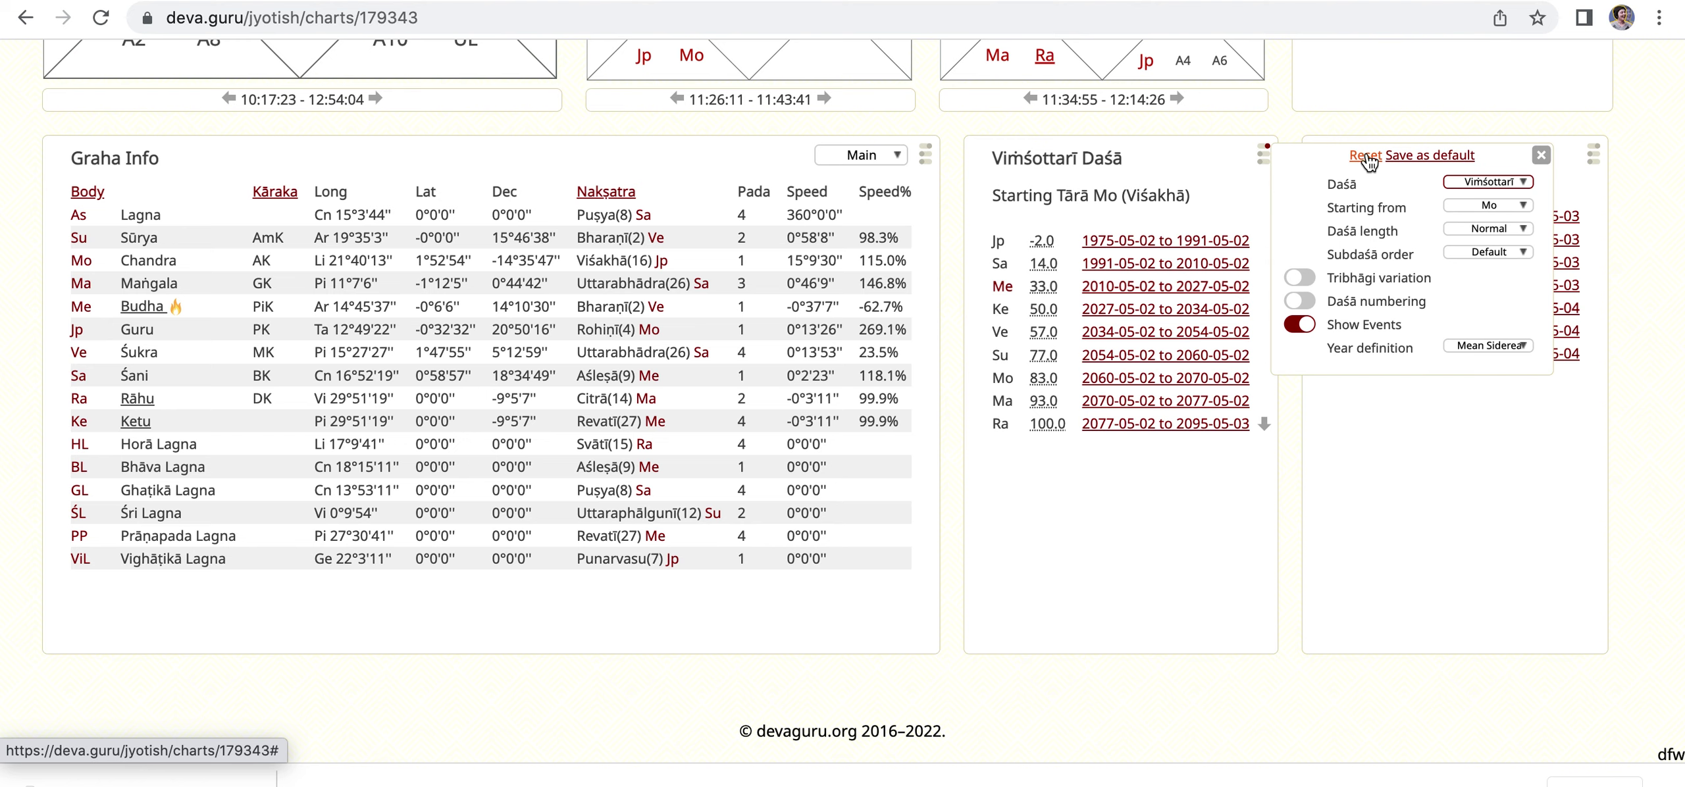
pyautogui.click(1542, 157)
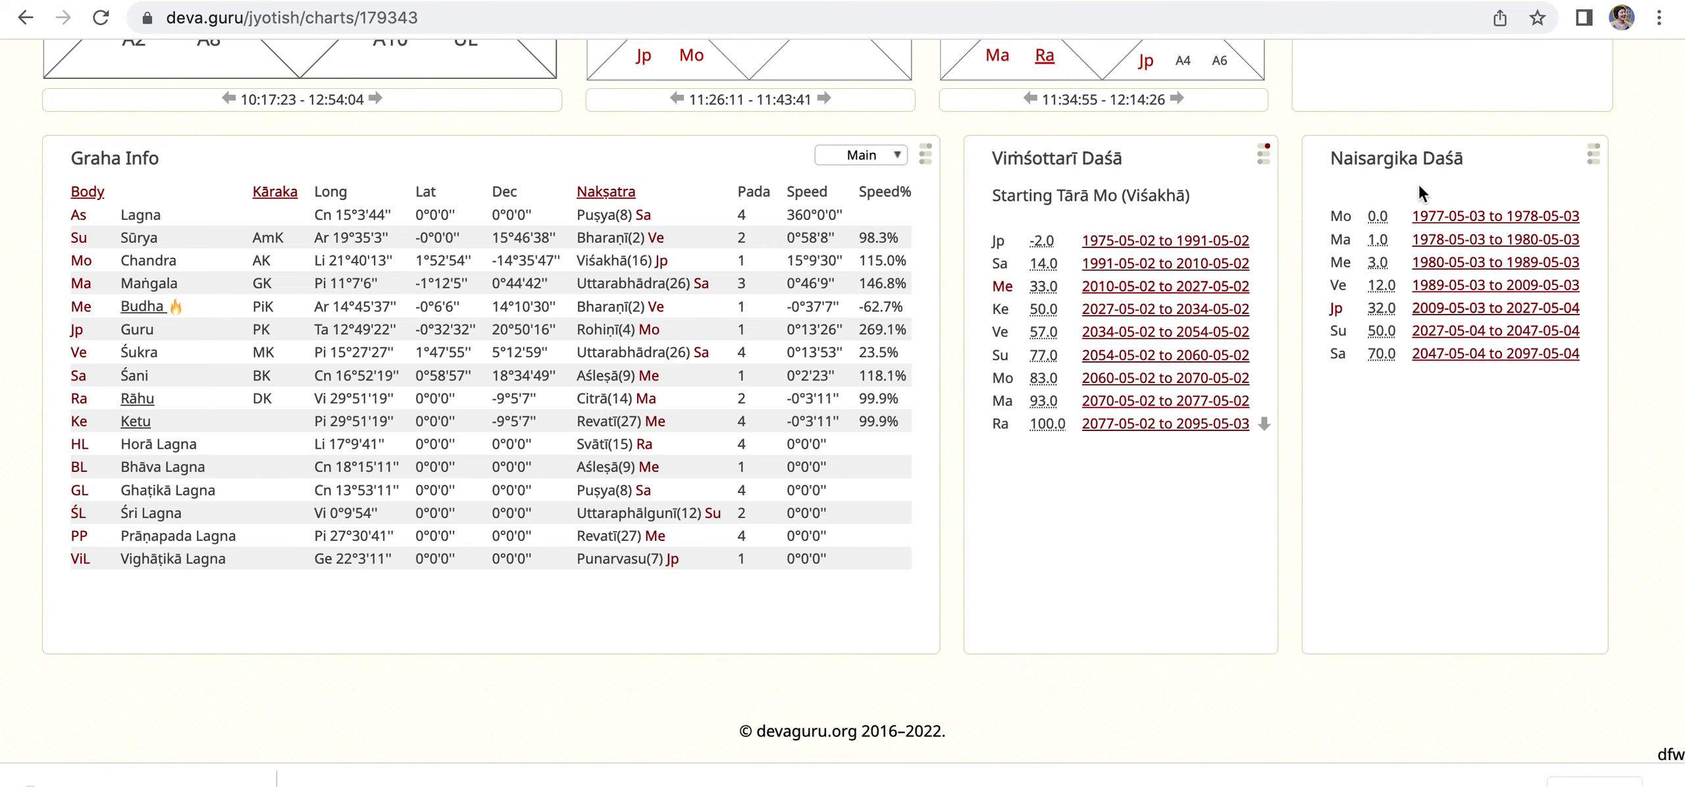
# - Review the settings and the selectable daśā systems of the Naisargika Daśā table
pyautogui.click(1597, 157)
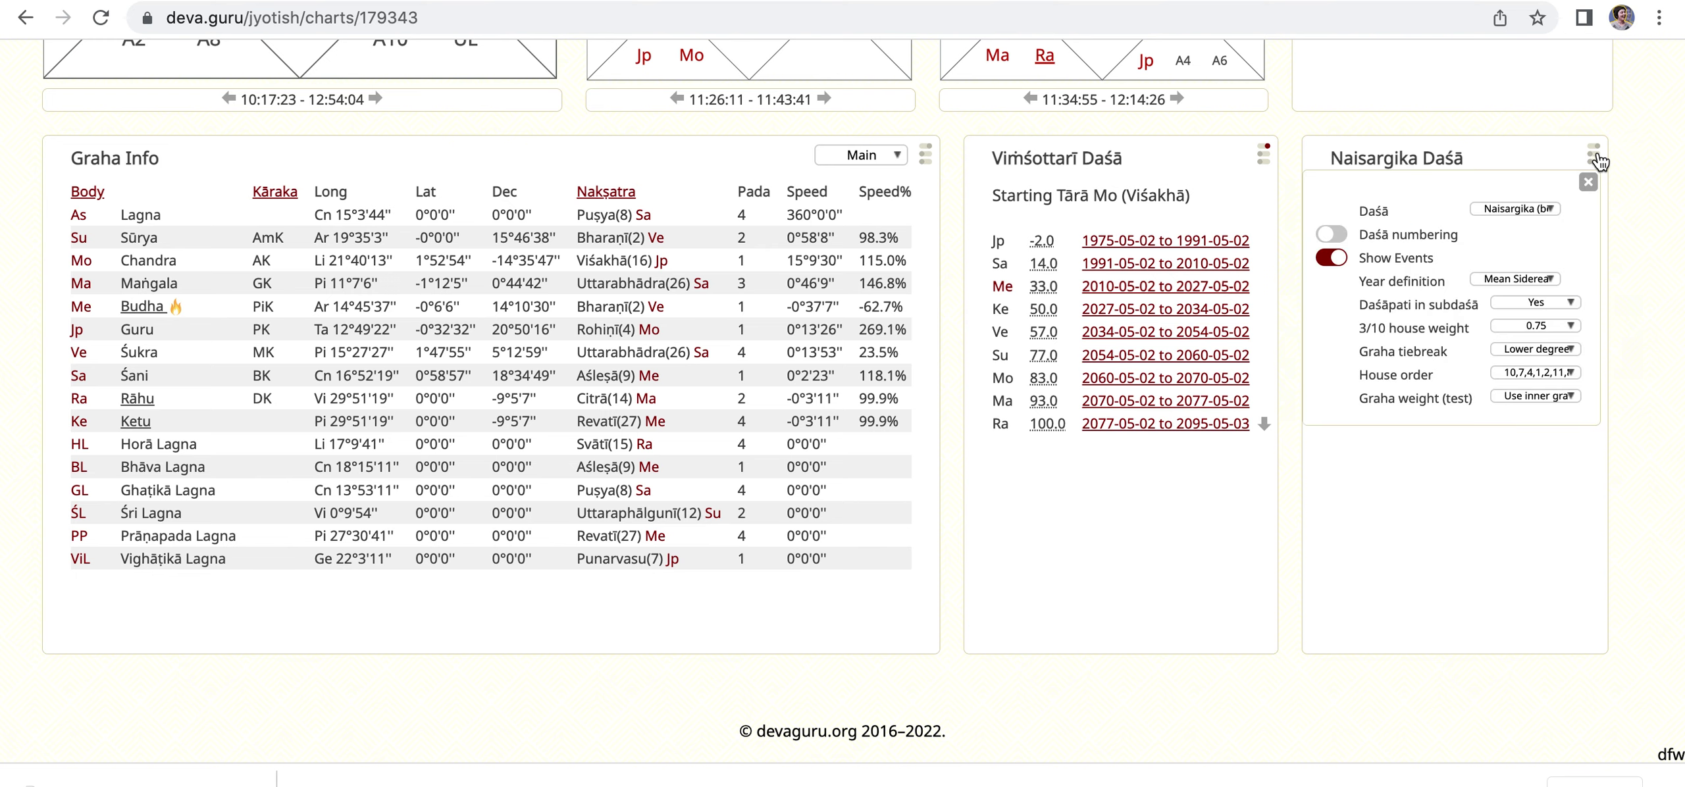
pyautogui.click(1541, 208)
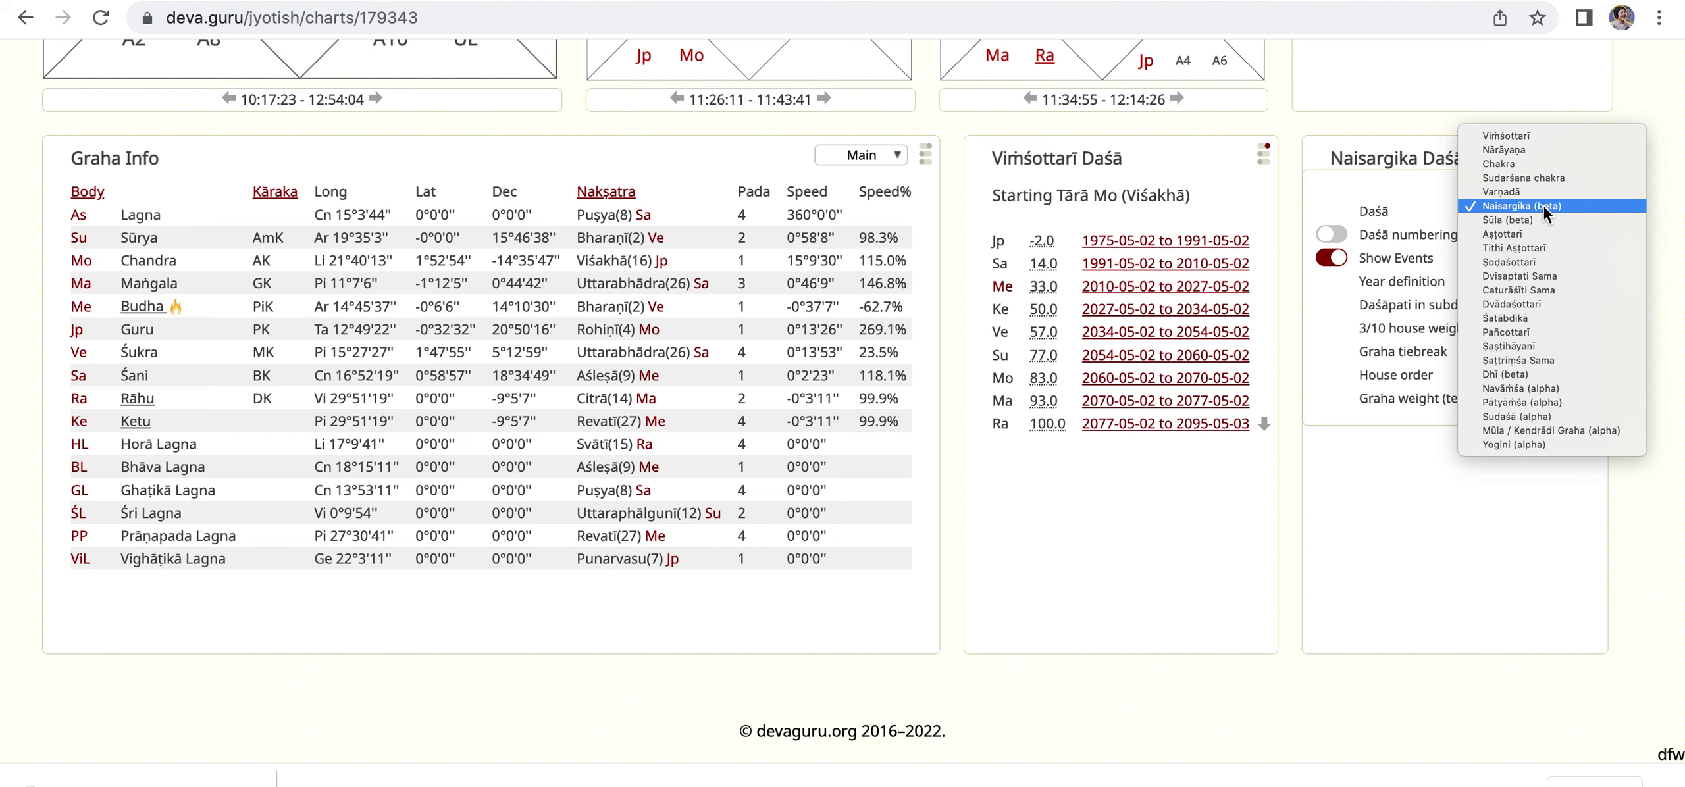
pyautogui.click(1401, 123)
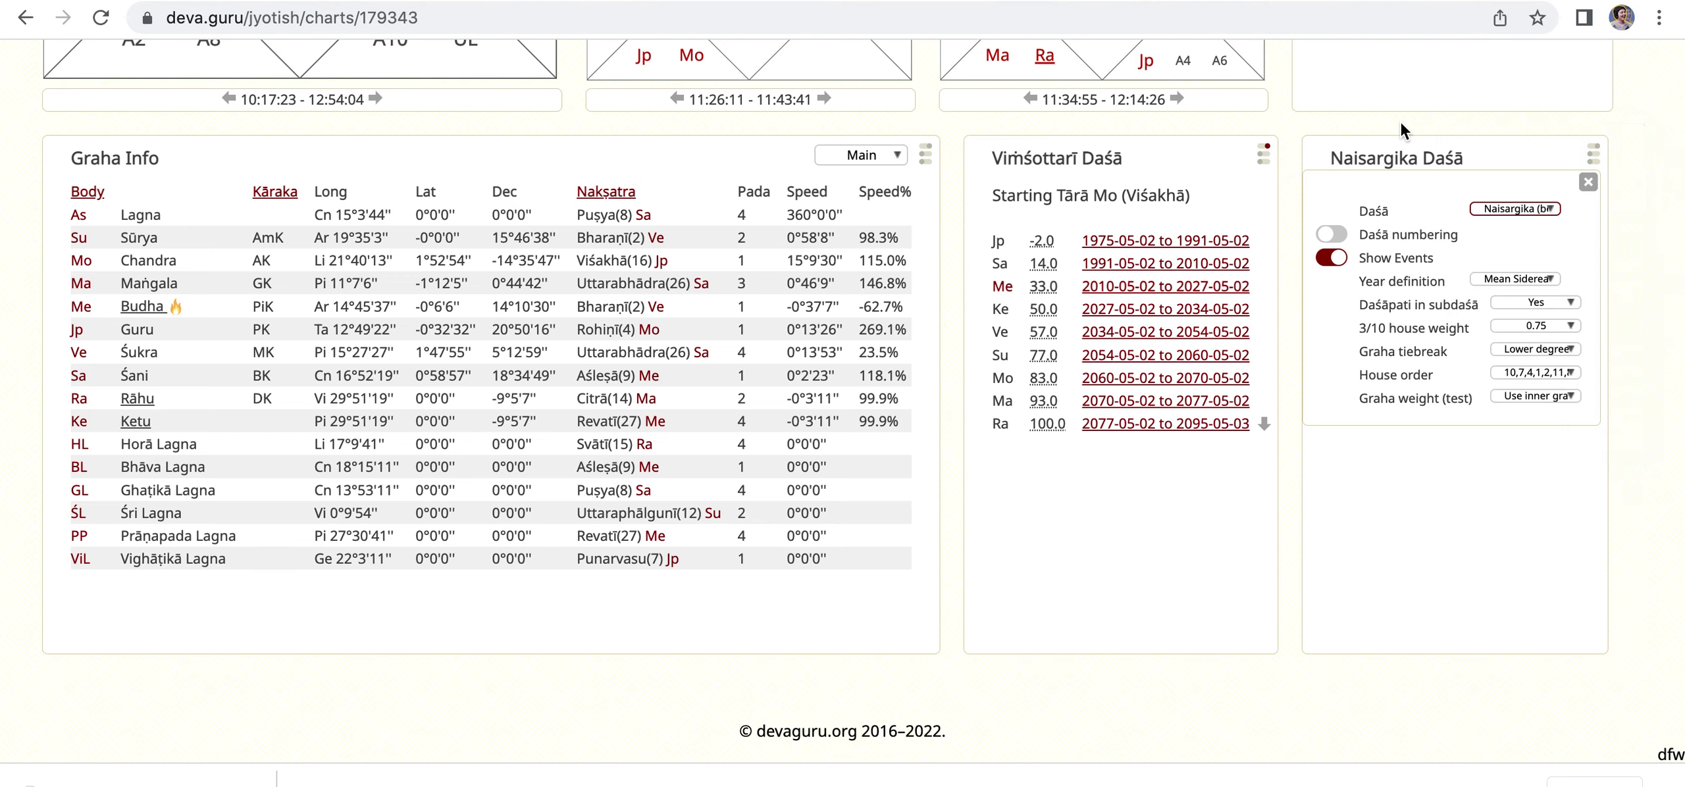
pyautogui.click(1589, 182)
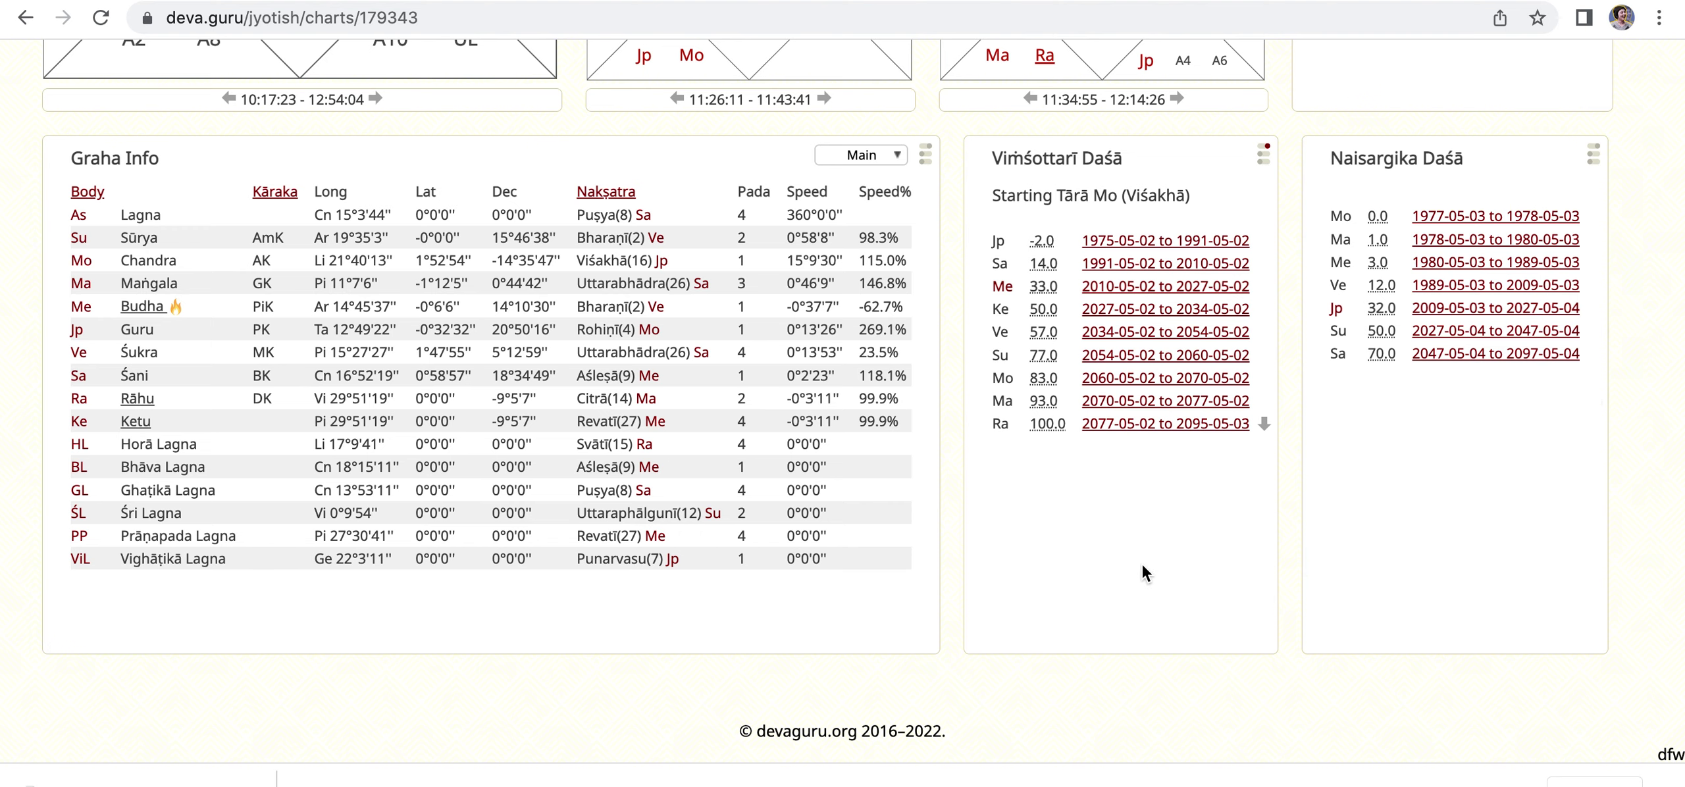
# - Browse the site's Panchang, Public Charts, Muhurta, Mantra and FAQ pages one after another
pyautogui.scroll(-1, 1143, 565)
pyautogui.scroll(4, 1143, 565)
pyautogui.scroll(5, 1143, 565)
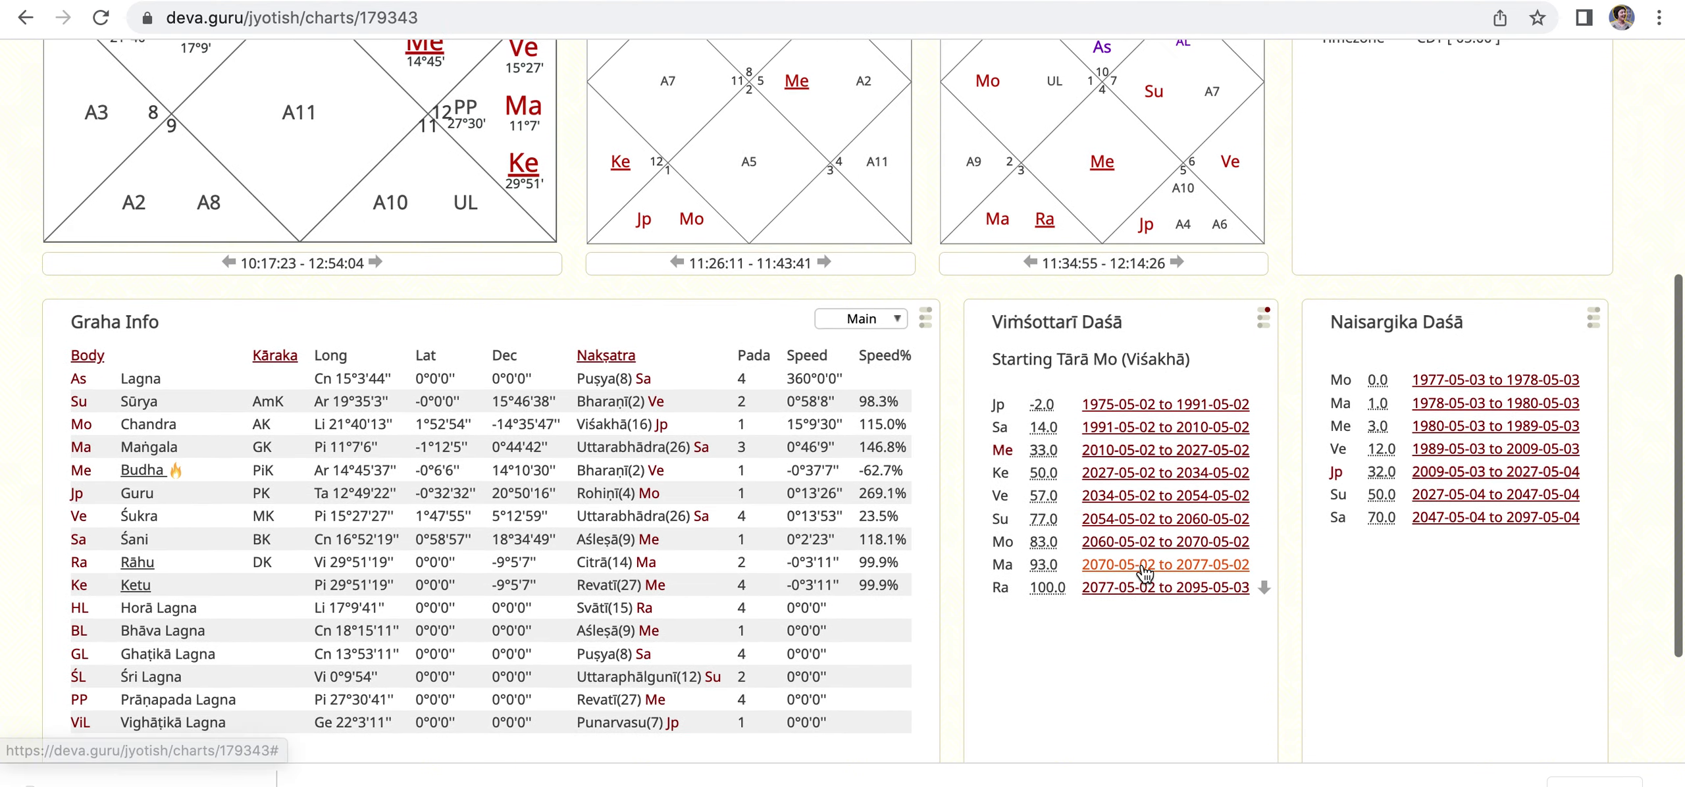
pyautogui.scroll(2, 1143, 565)
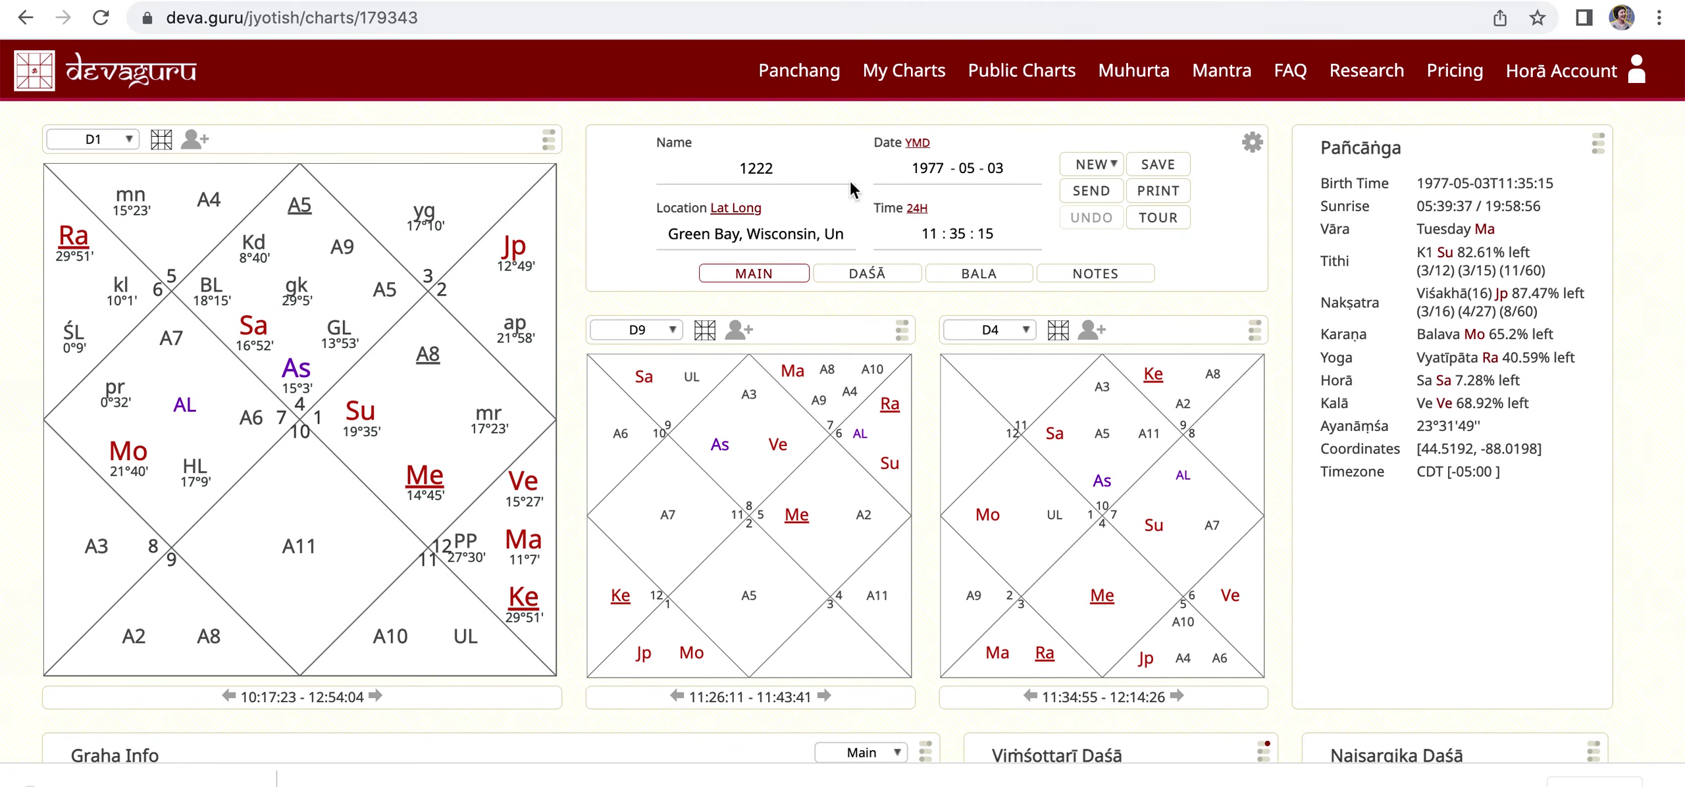
pyautogui.click(799, 72)
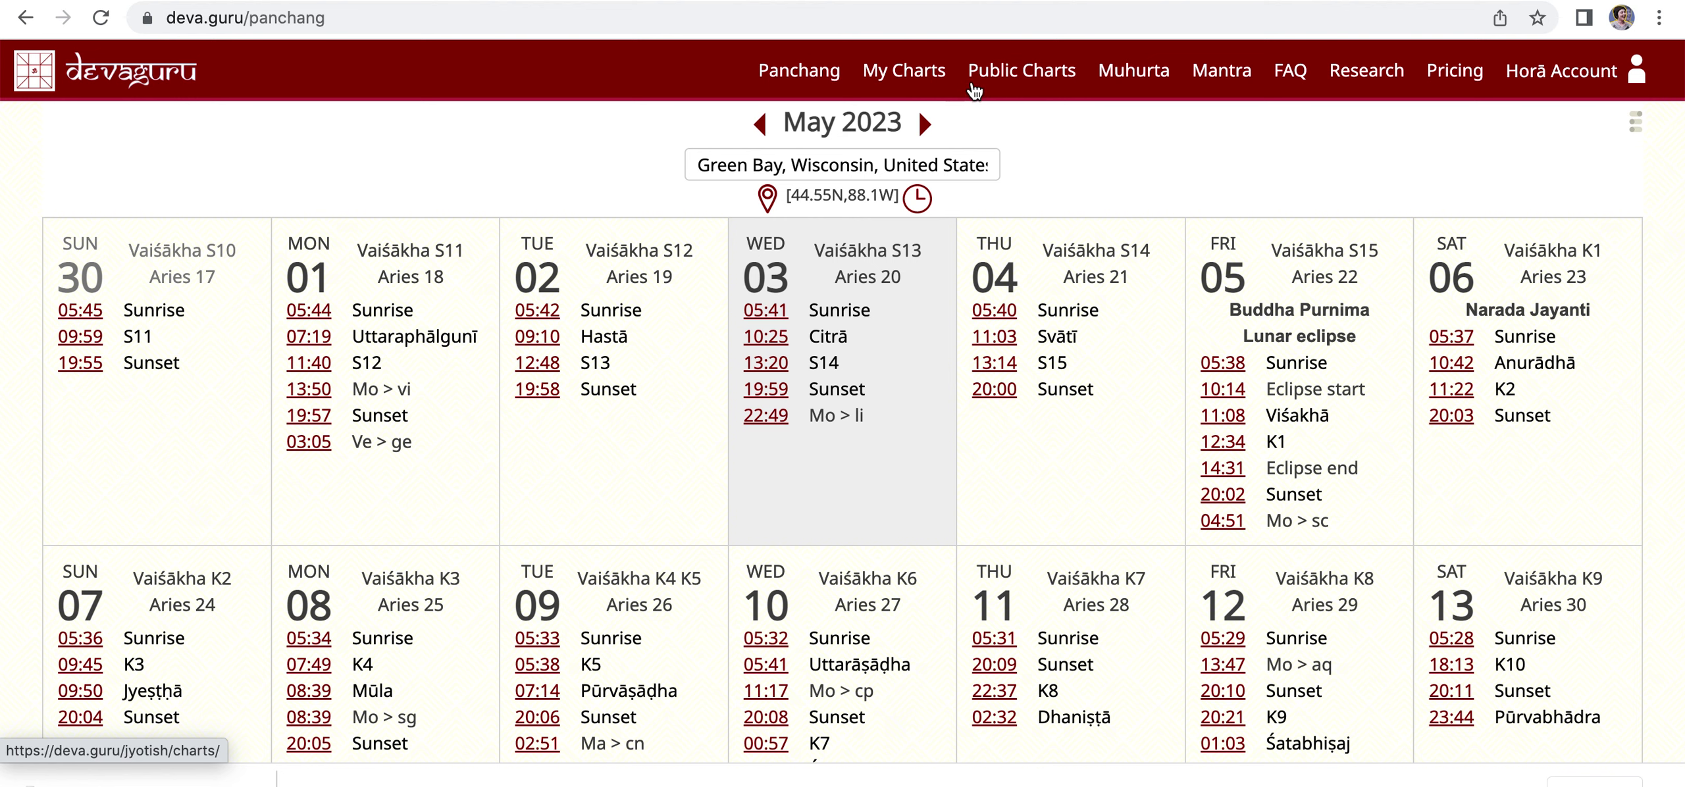
pyautogui.click(1011, 79)
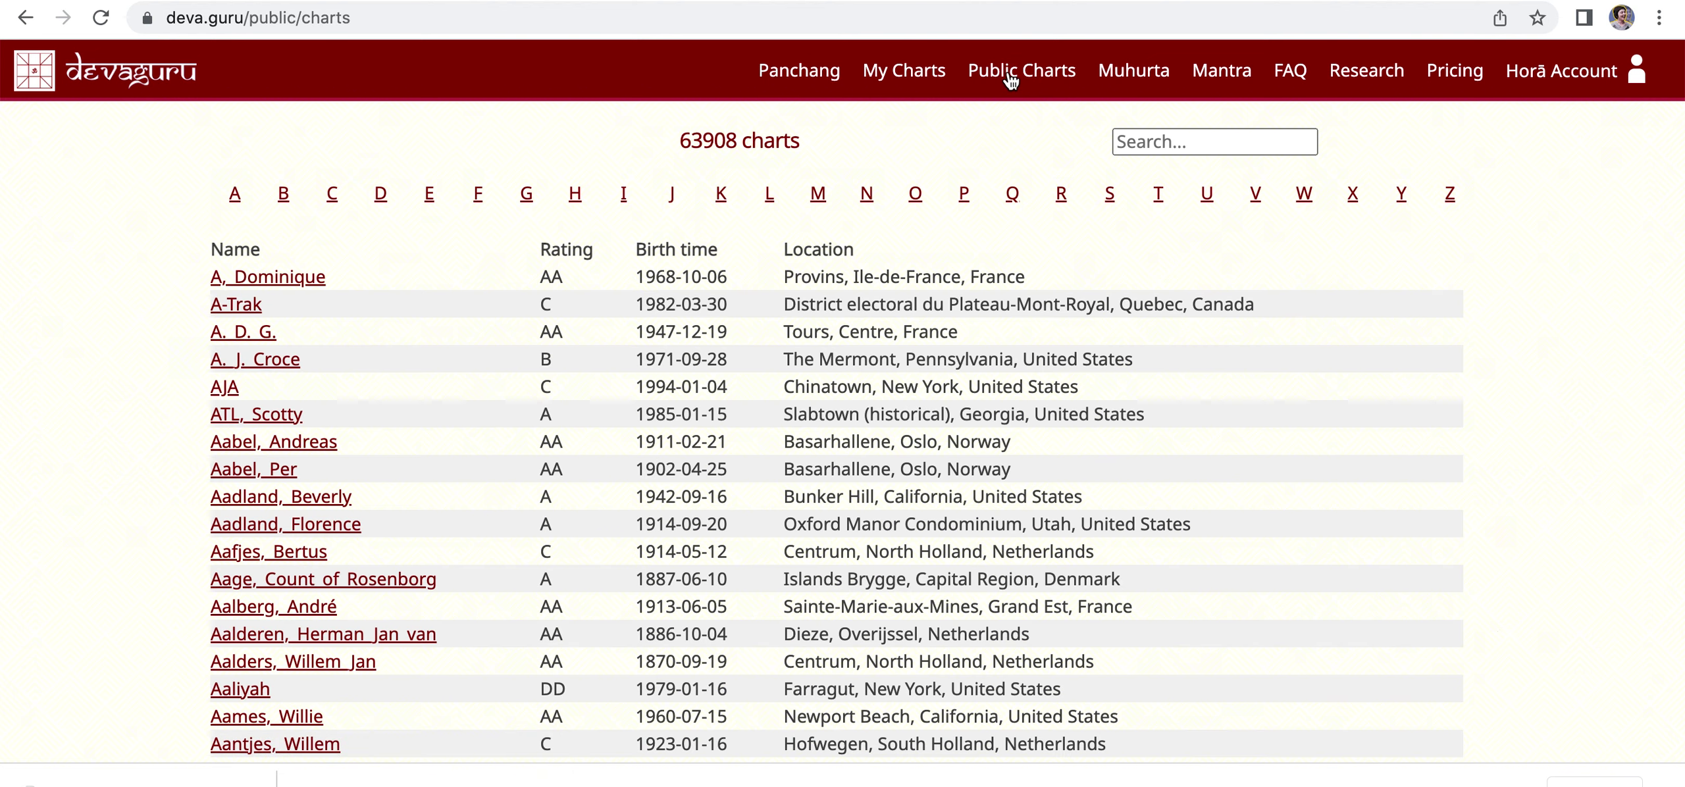
pyautogui.click(1137, 78)
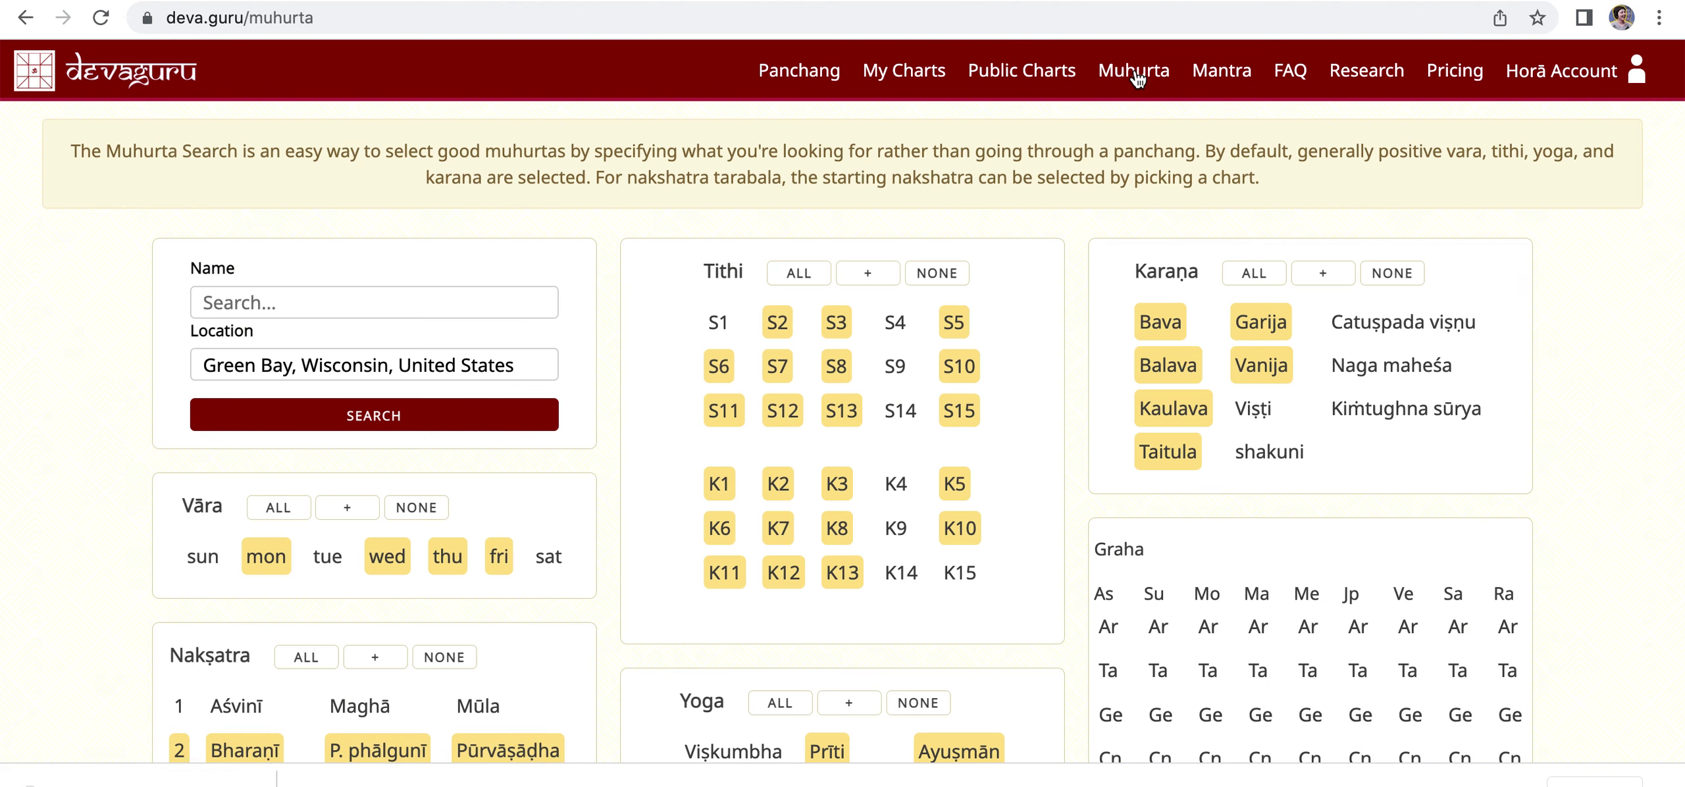
pyautogui.click(1223, 79)
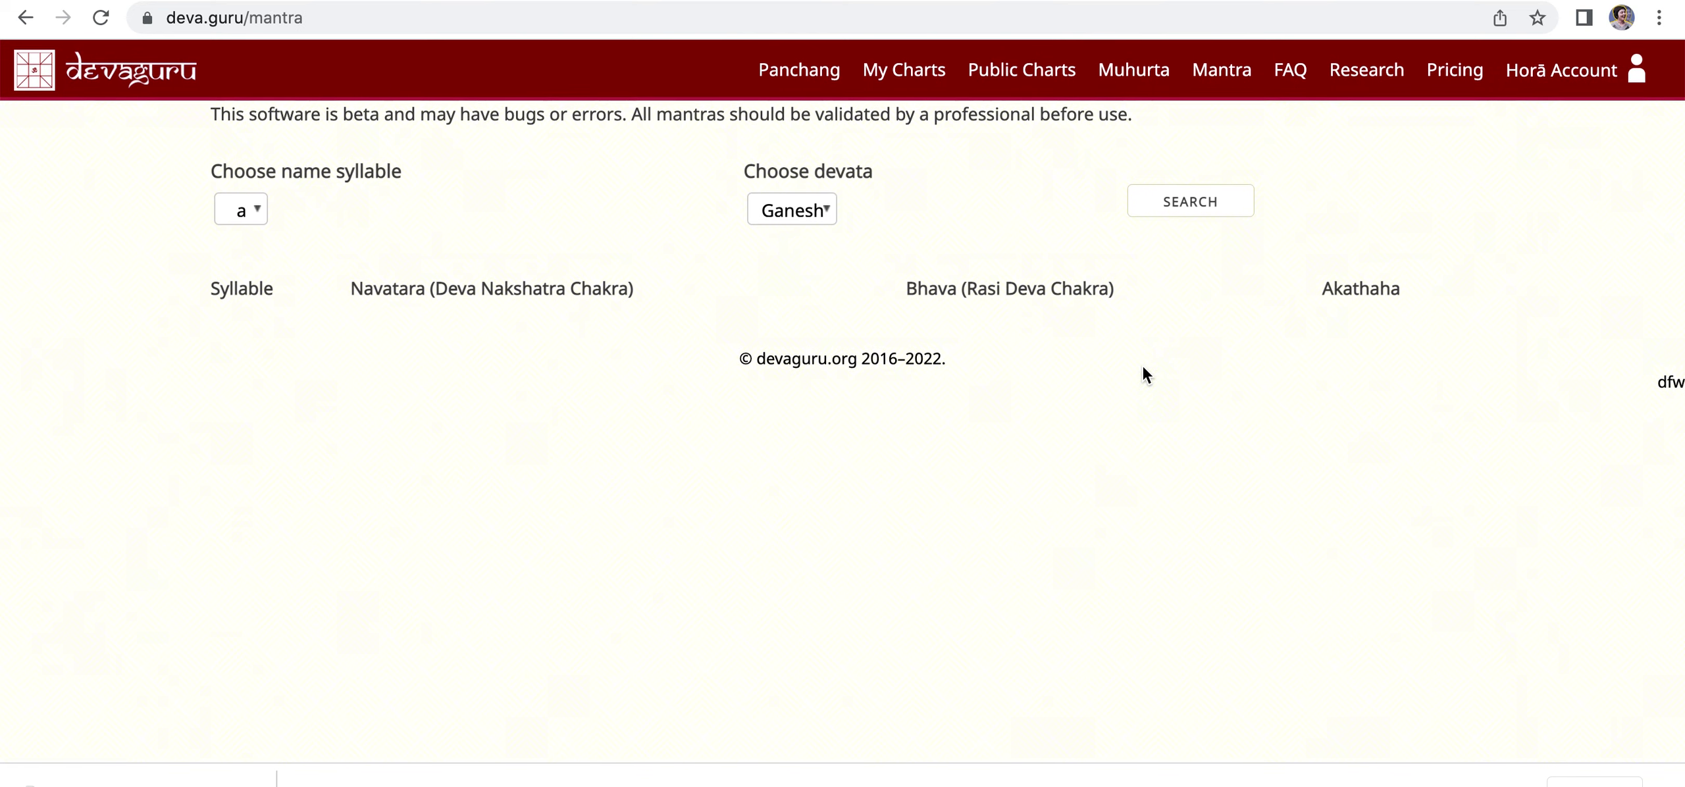
pyautogui.click(1292, 74)
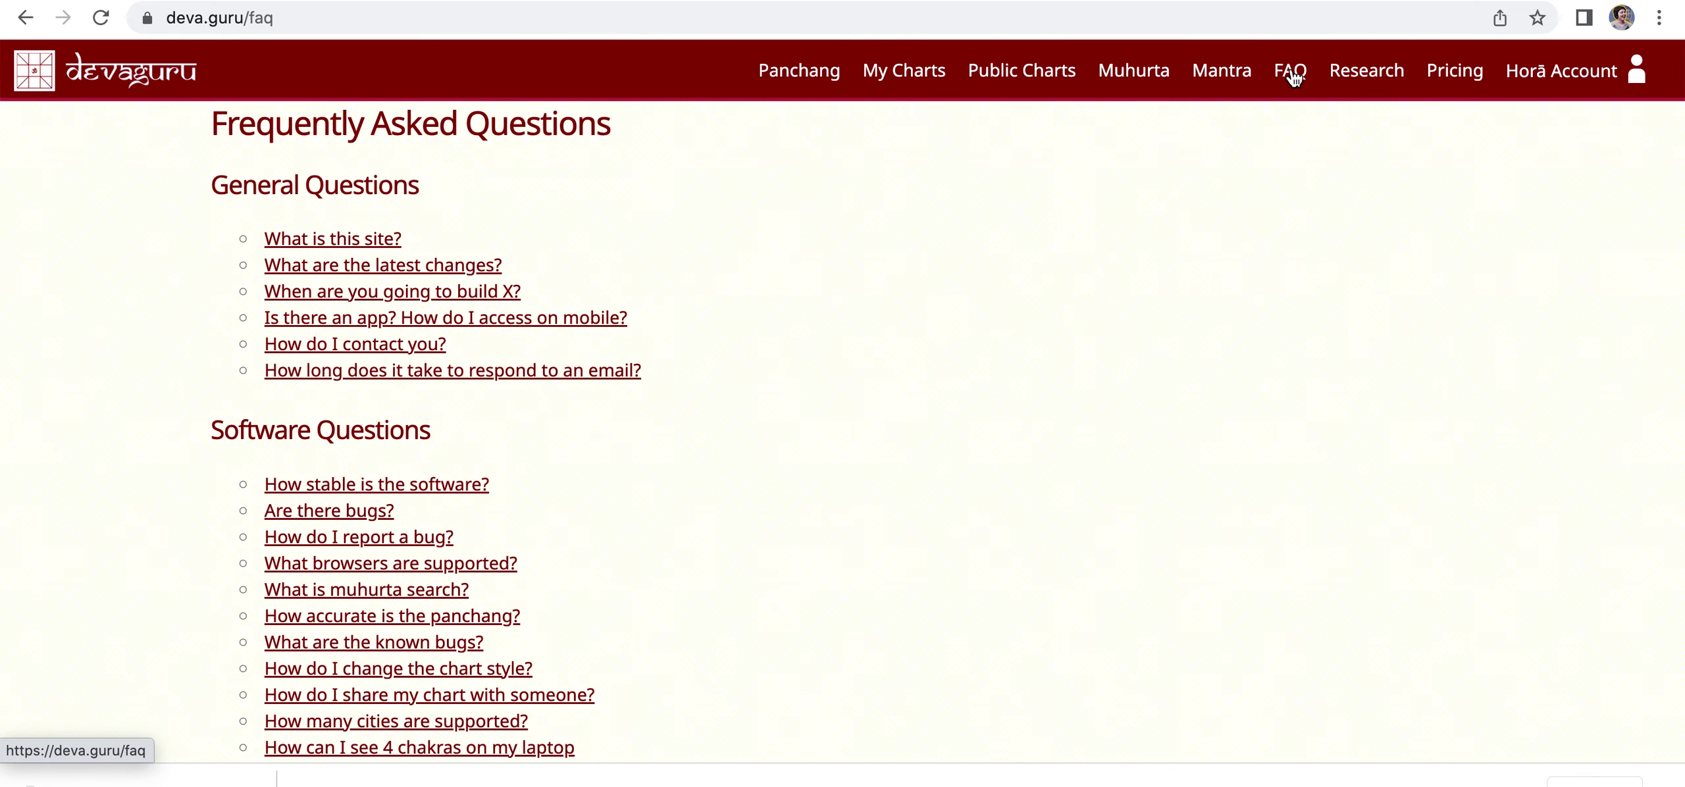
# - Open the Research page and skim its notes on astronomical sunrise
pyautogui.click(1363, 75)
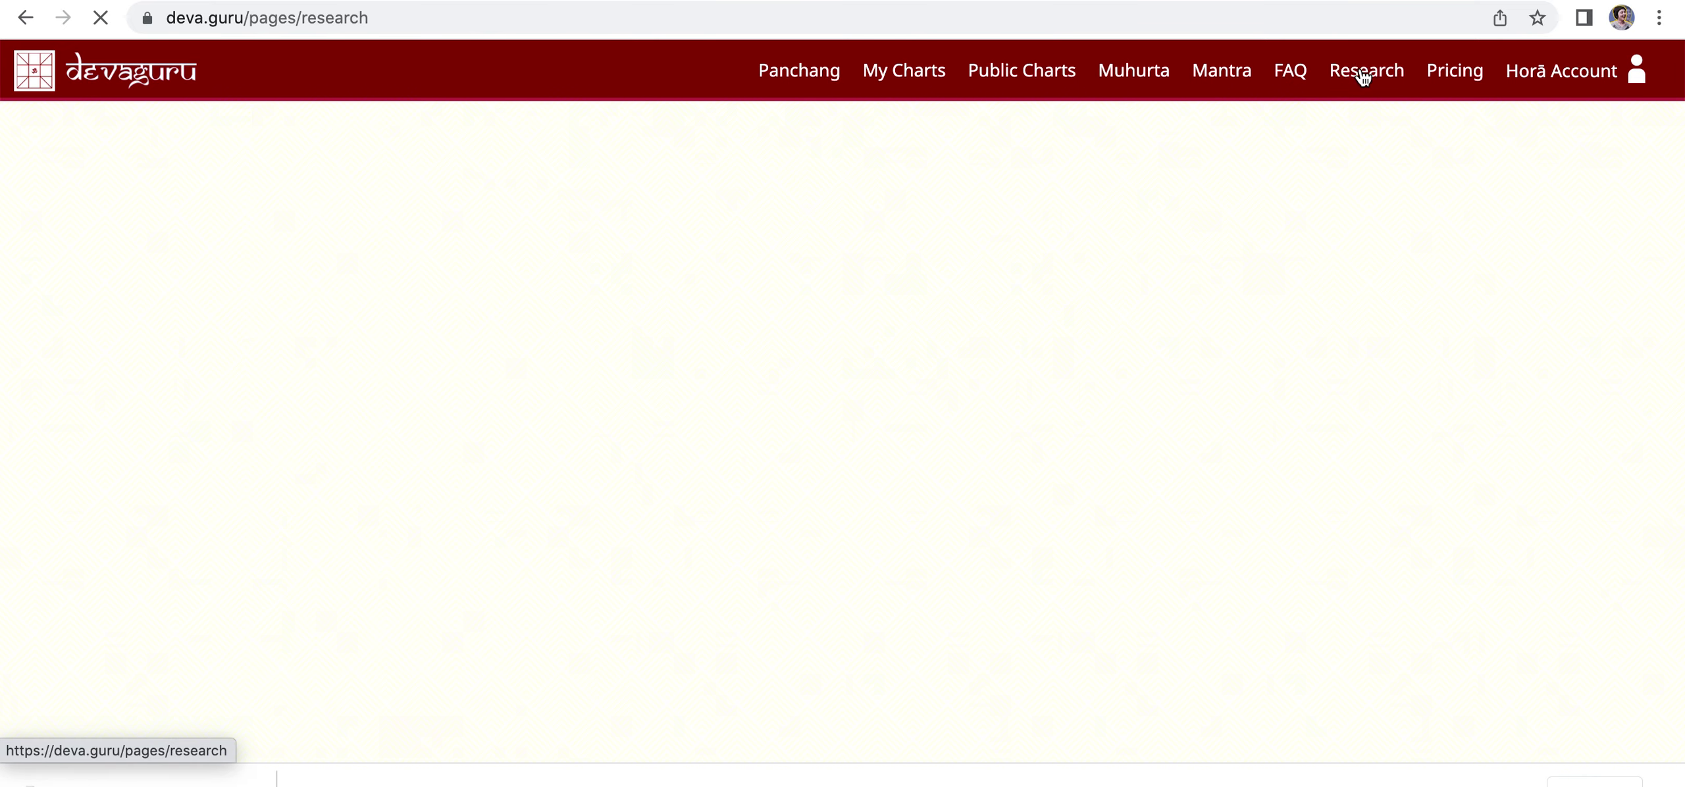
pyautogui.scroll(-10, 994, 329)
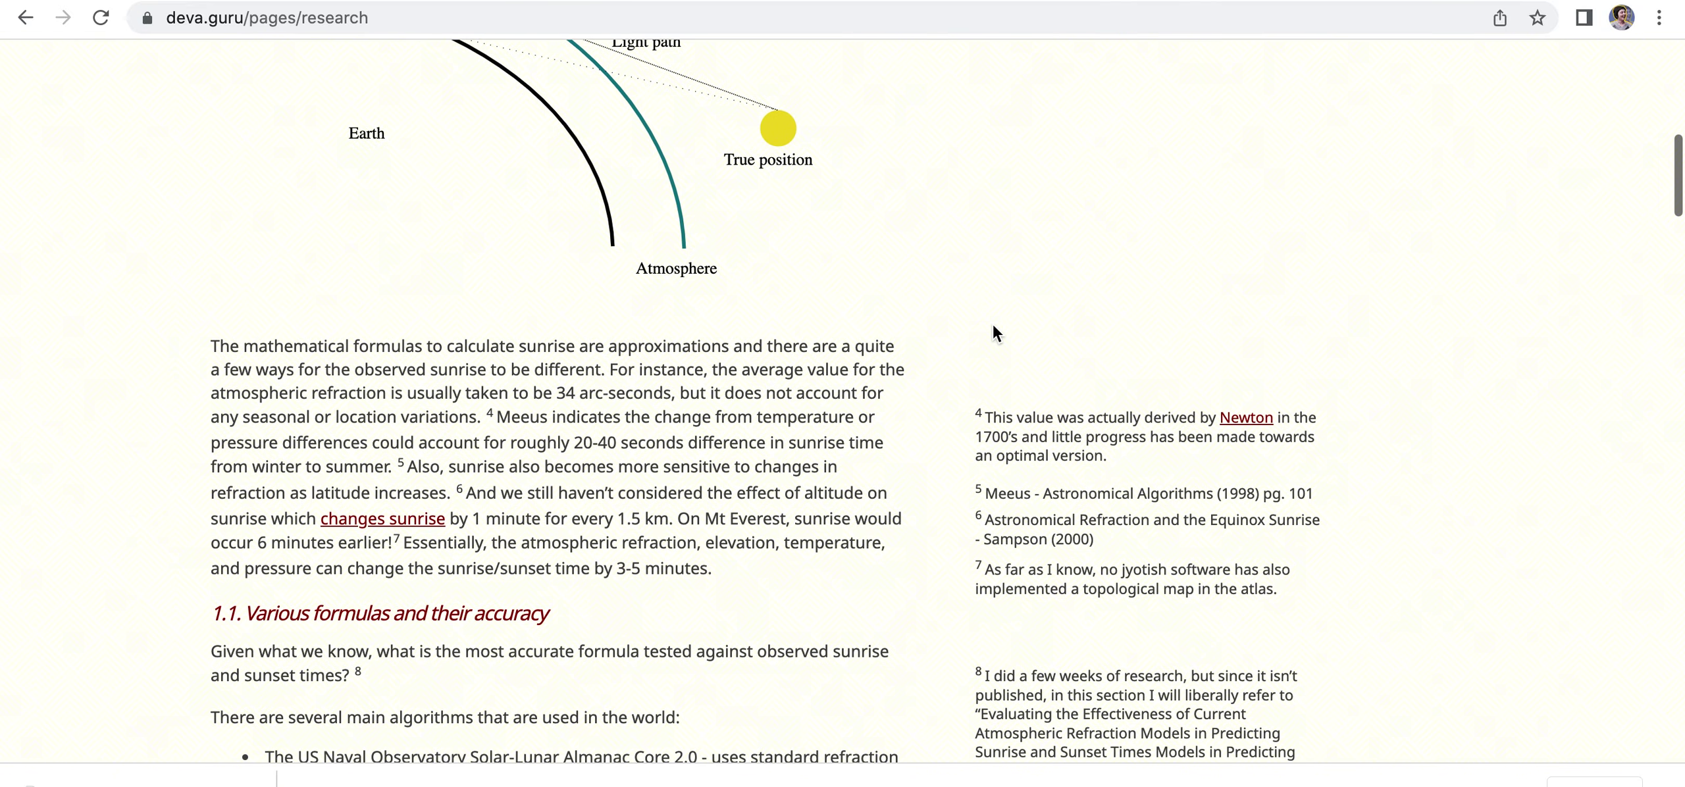
pyautogui.scroll(8, 993, 324)
pyautogui.scroll(4, 992, 324)
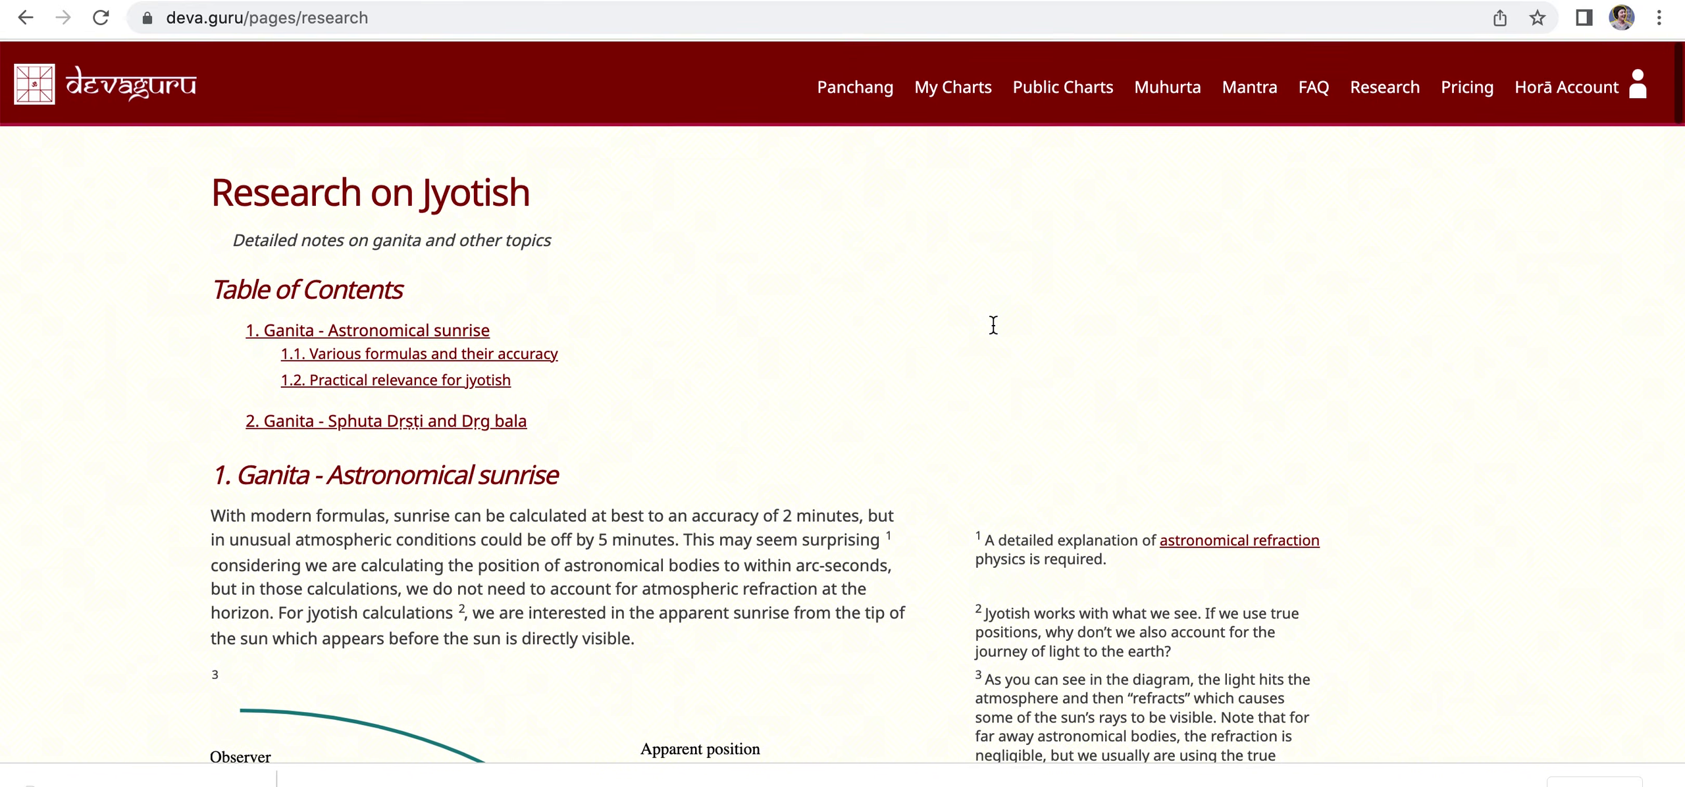
# - Review the features of the Kāla, Velā and Horā editions on the Pricing page, and return to the home page
pyautogui.click(1481, 96)
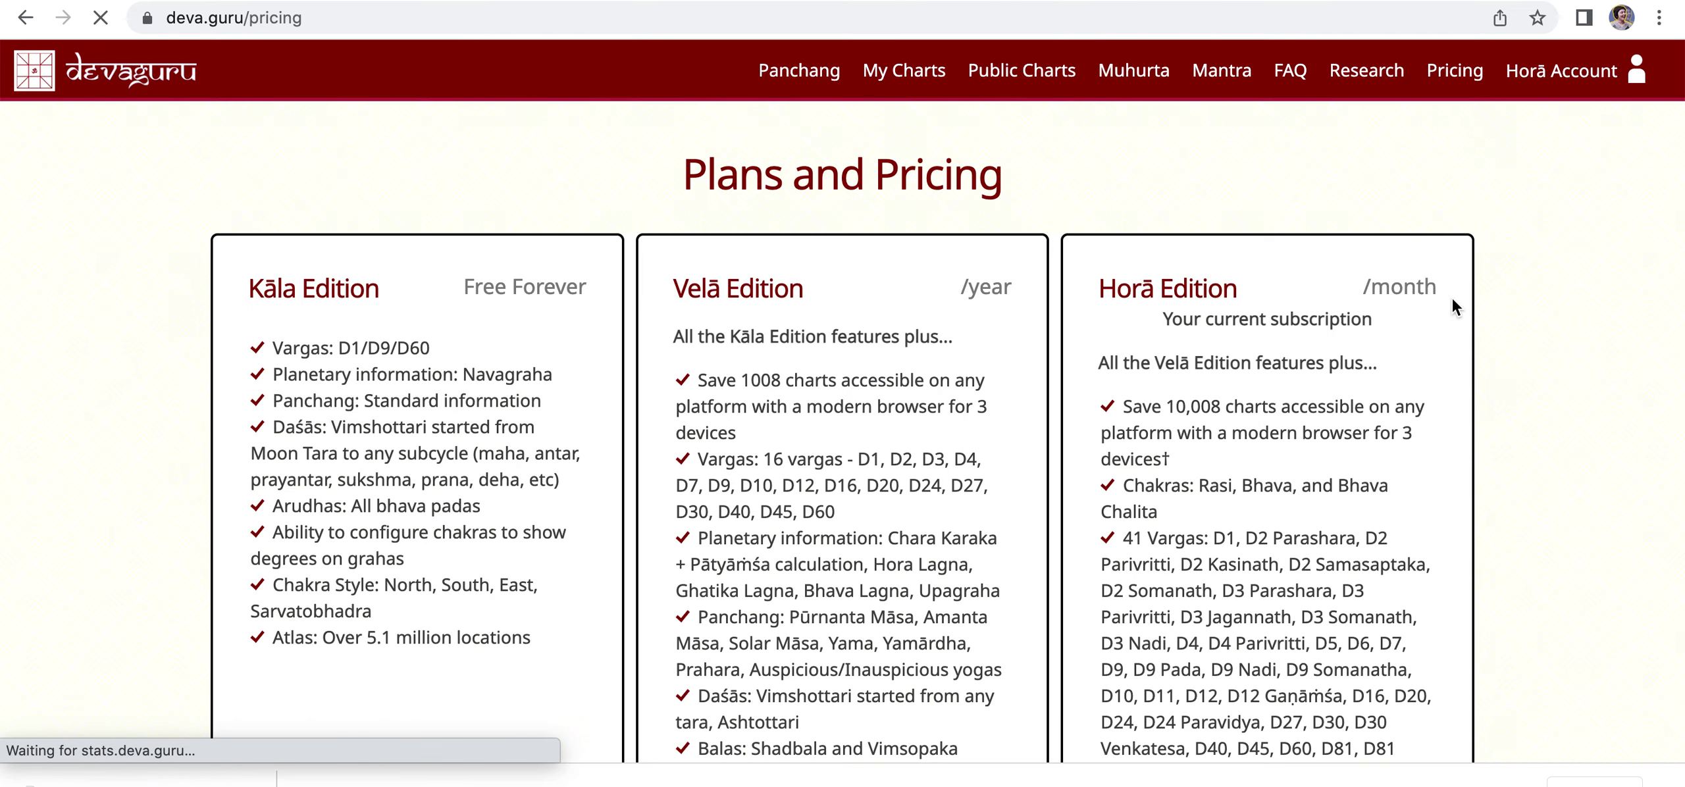
pyautogui.scroll(-3, 1452, 298)
pyautogui.scroll(-5, 1452, 297)
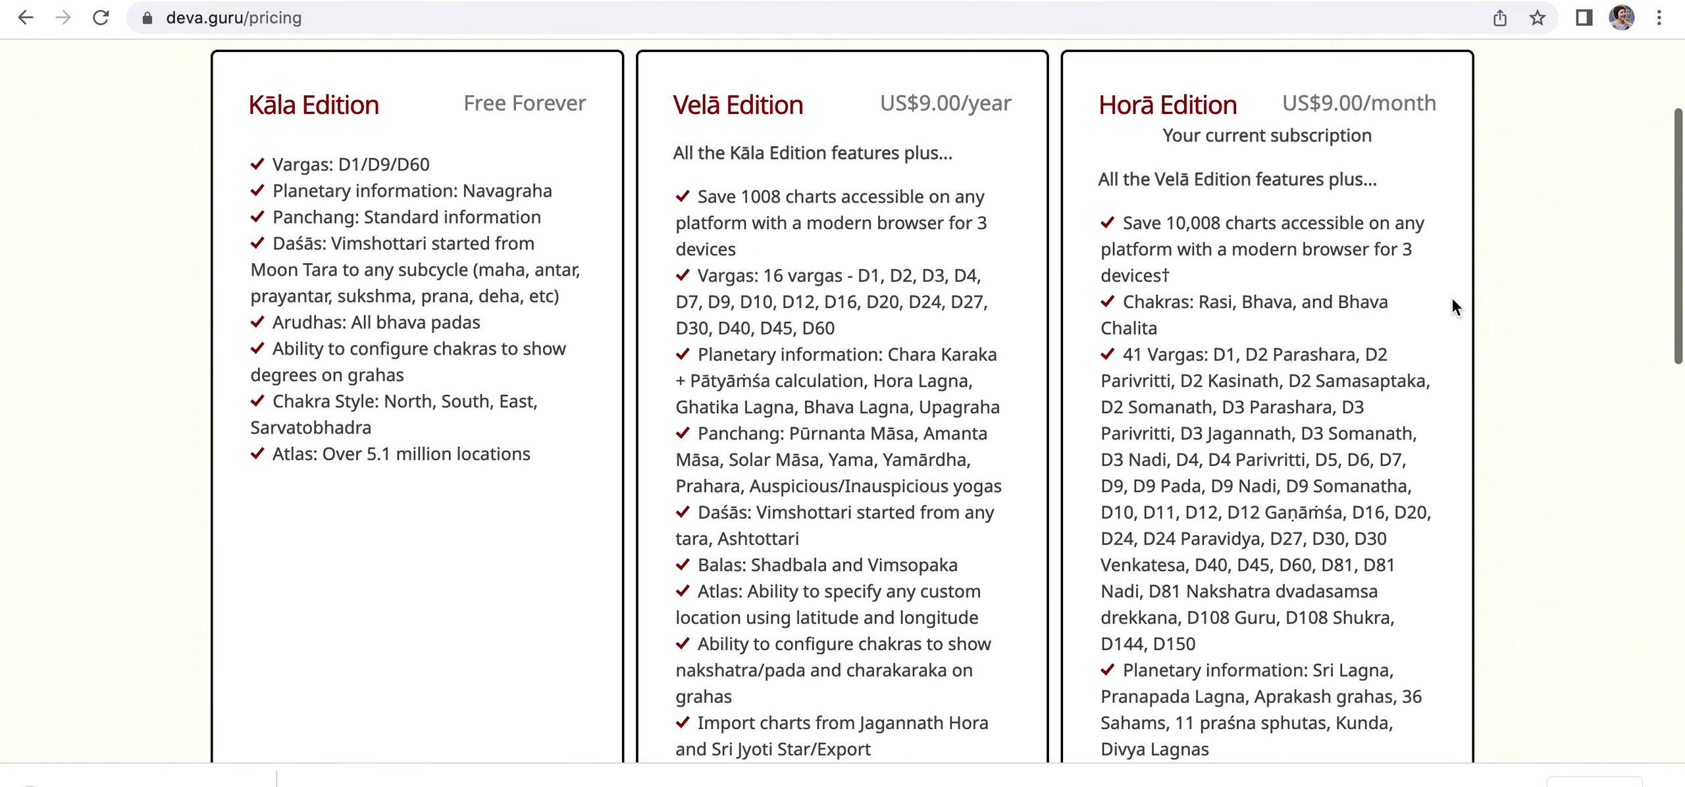
pyautogui.scroll(-12, 1453, 300)
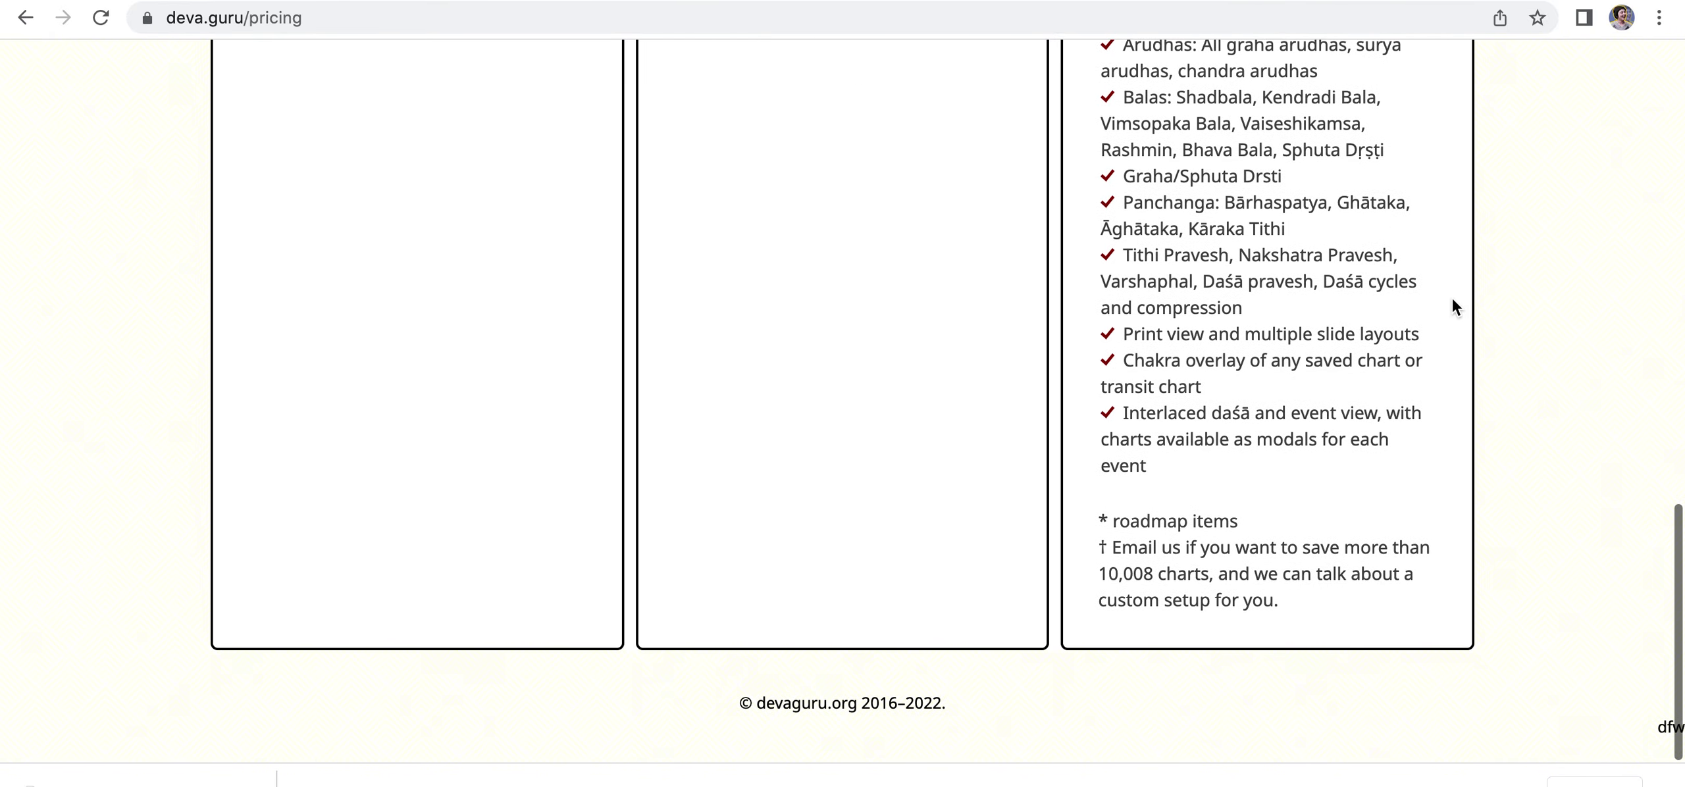
pyautogui.scroll(19, 1452, 300)
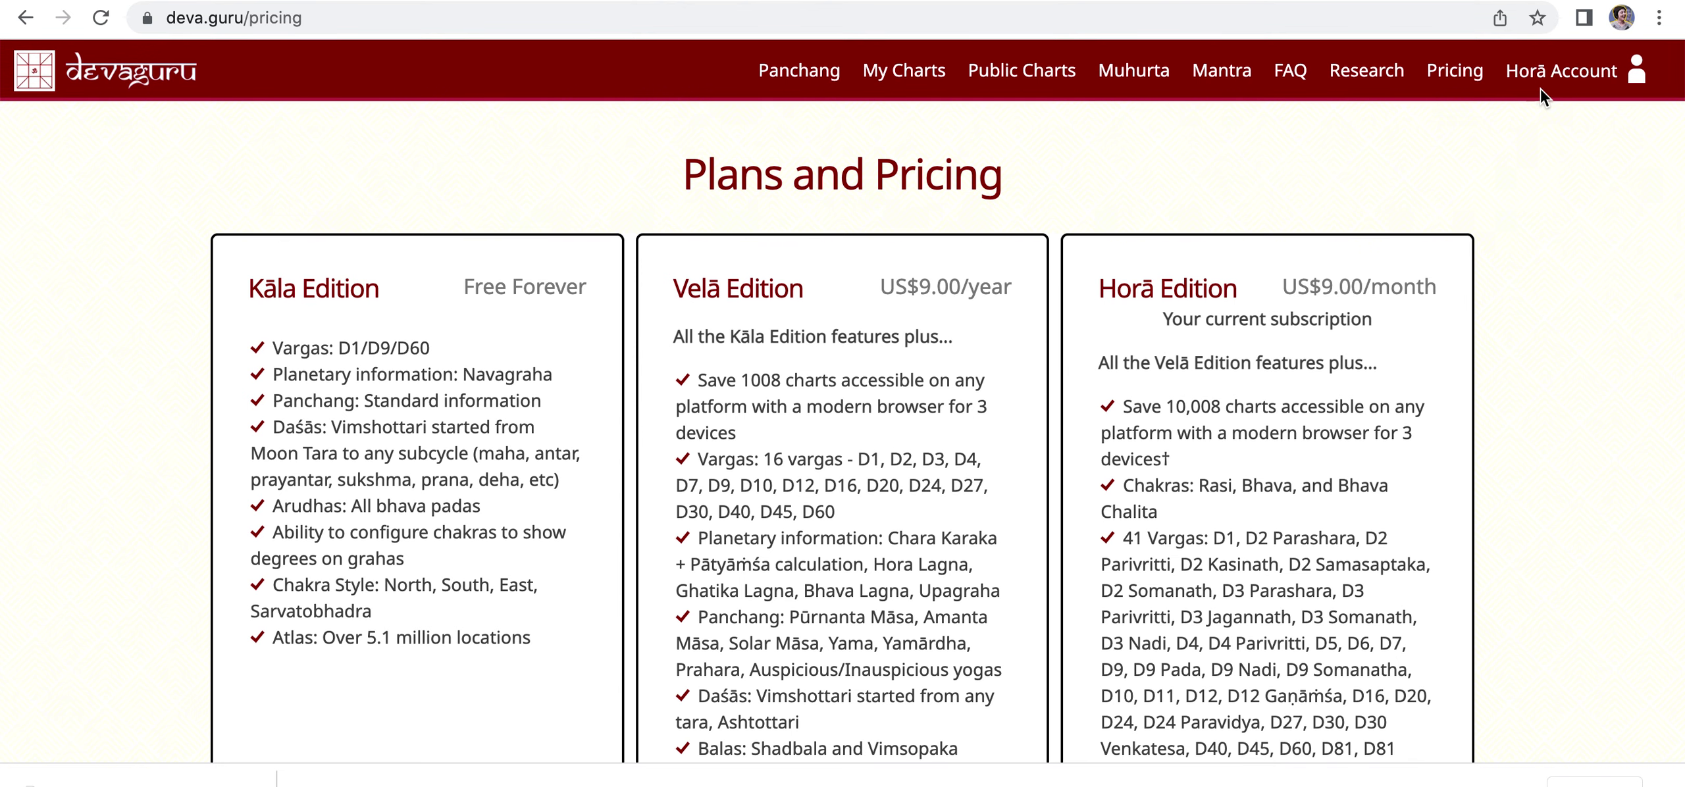
pyautogui.click(135, 72)
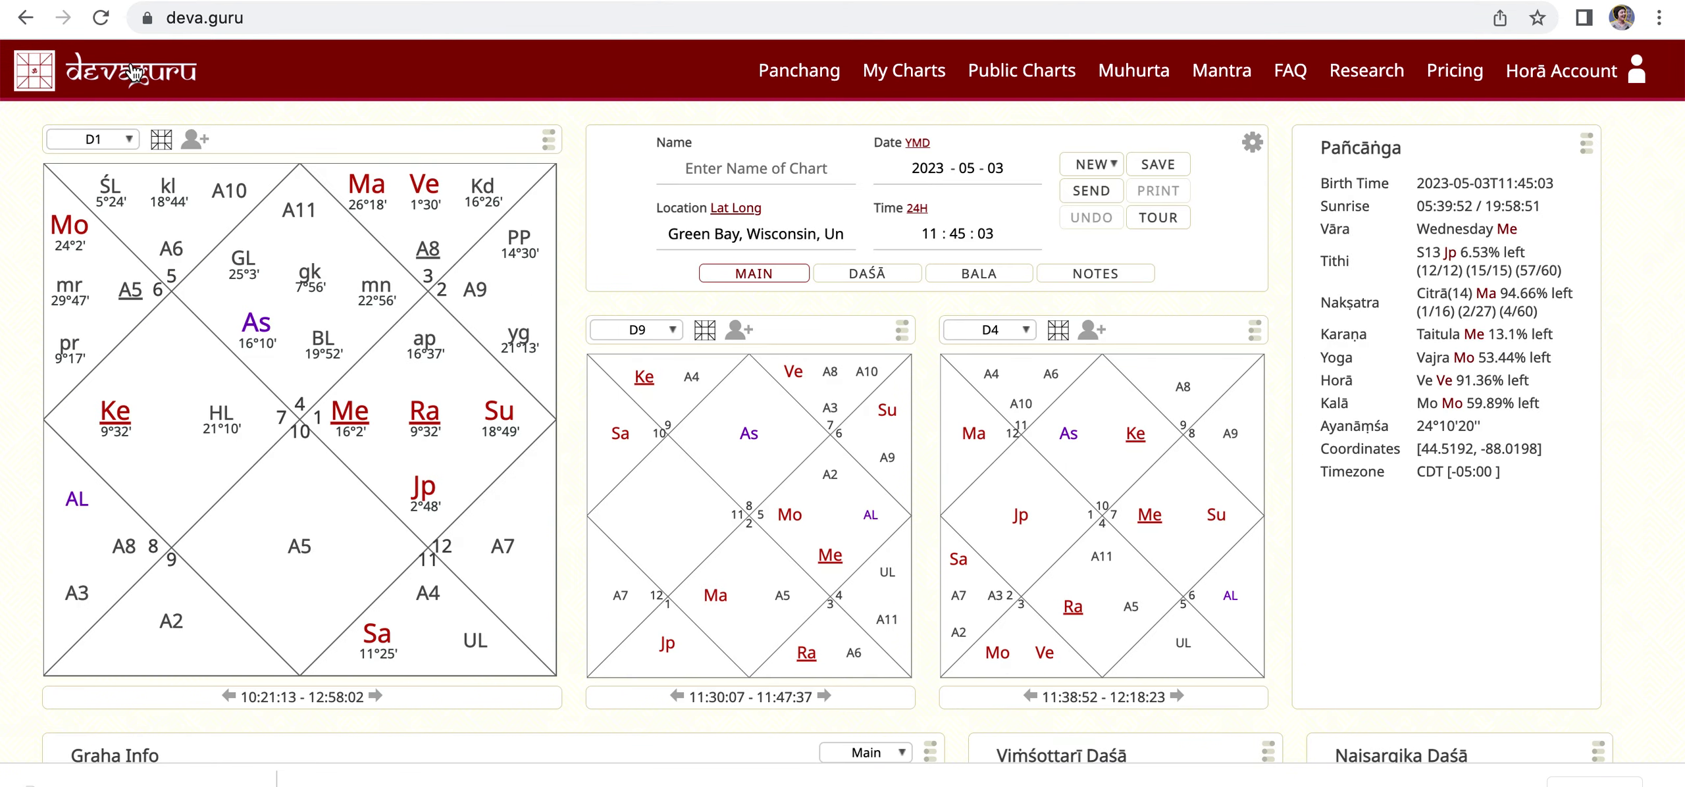